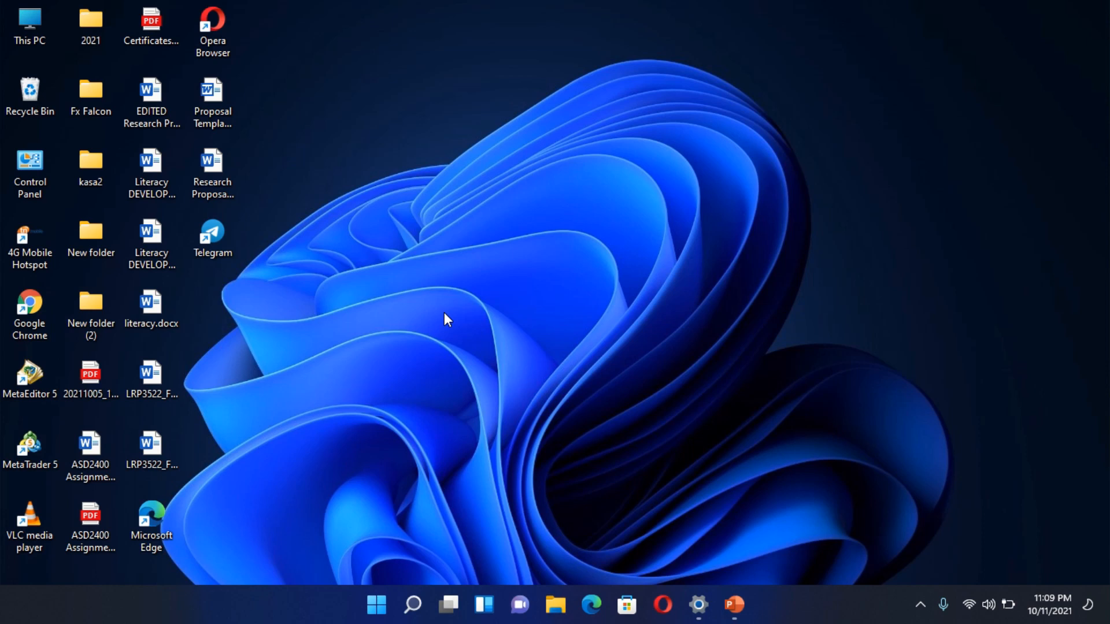
# - Open Google Chrome in a maximized window and dismiss the offer to restore pages
pyautogui.click(35, 302)
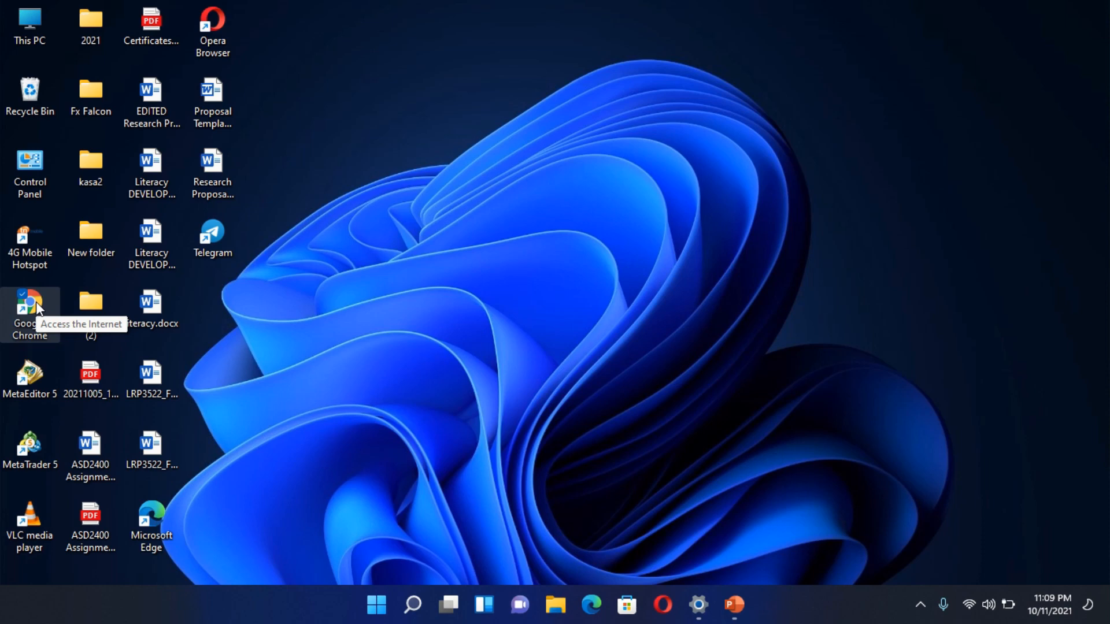
pyautogui.doubleClick(36, 302)
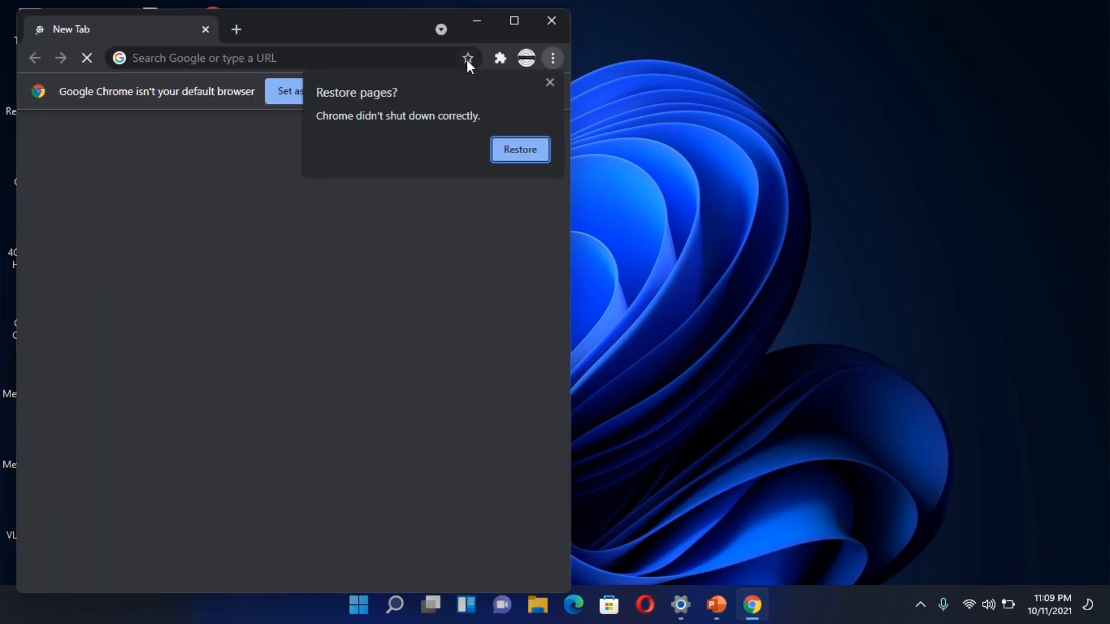
pyautogui.click(515, 20)
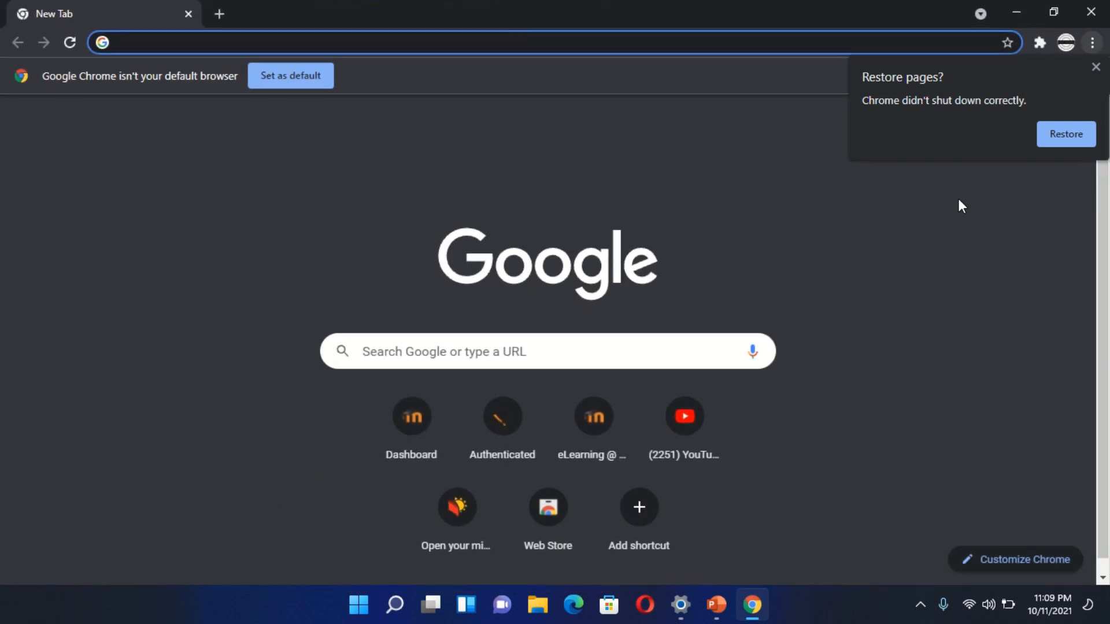
pyautogui.click(1096, 67)
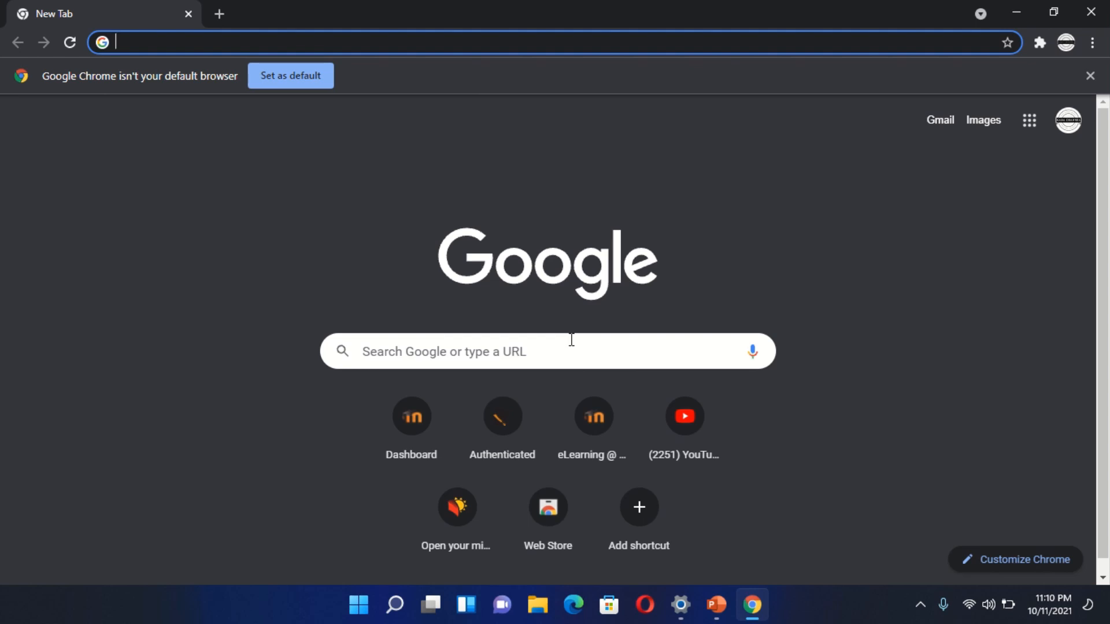
pyautogui.write('www')
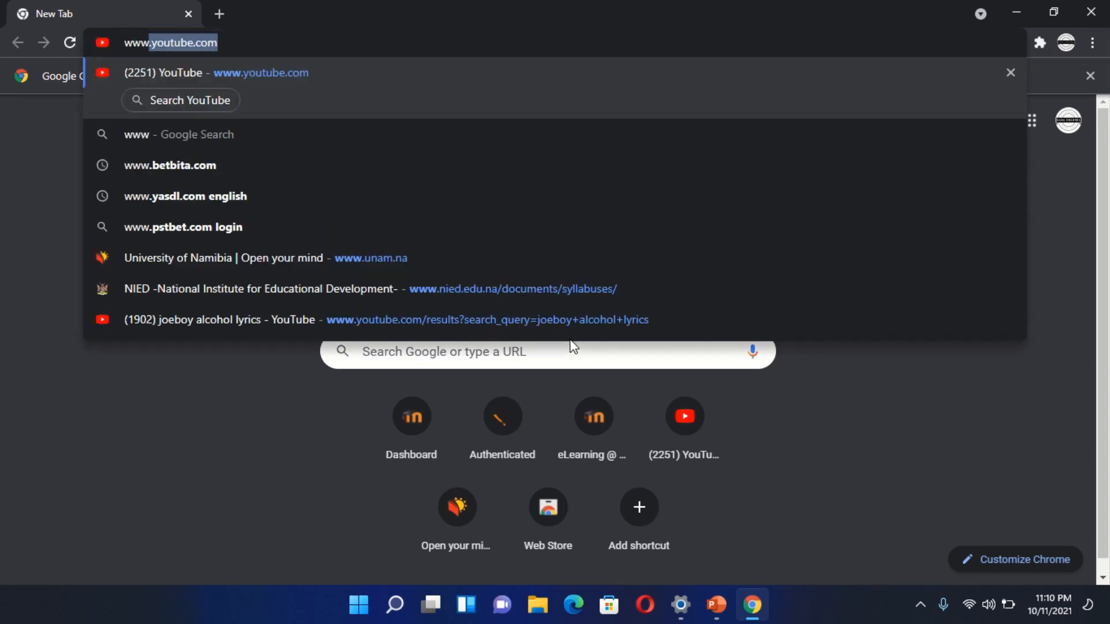
pyautogui.write('.')
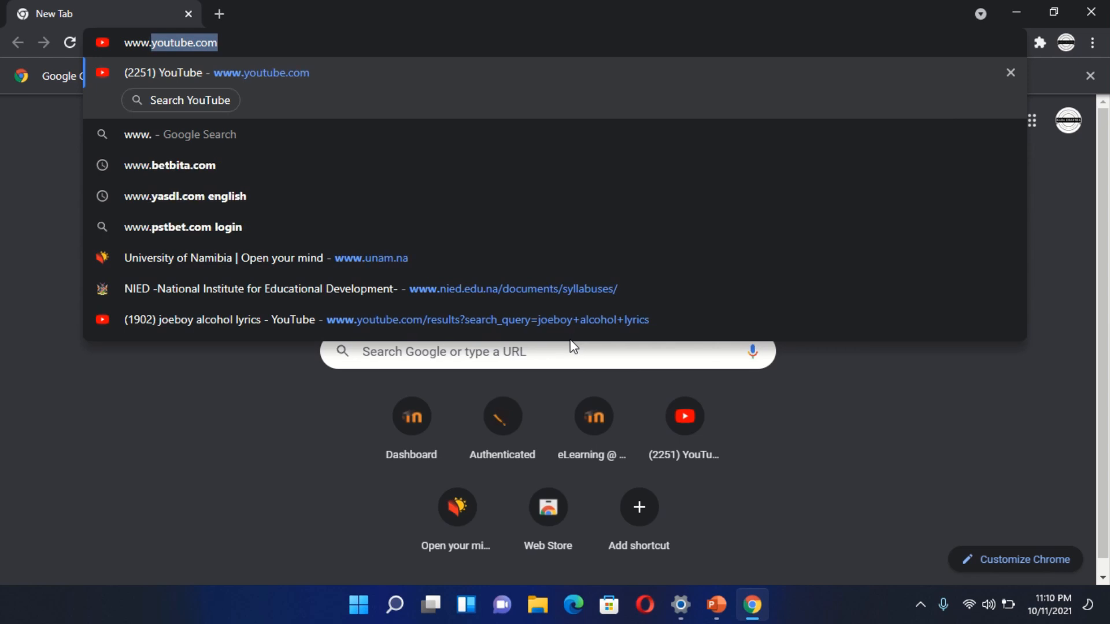
pyautogui.write('una')
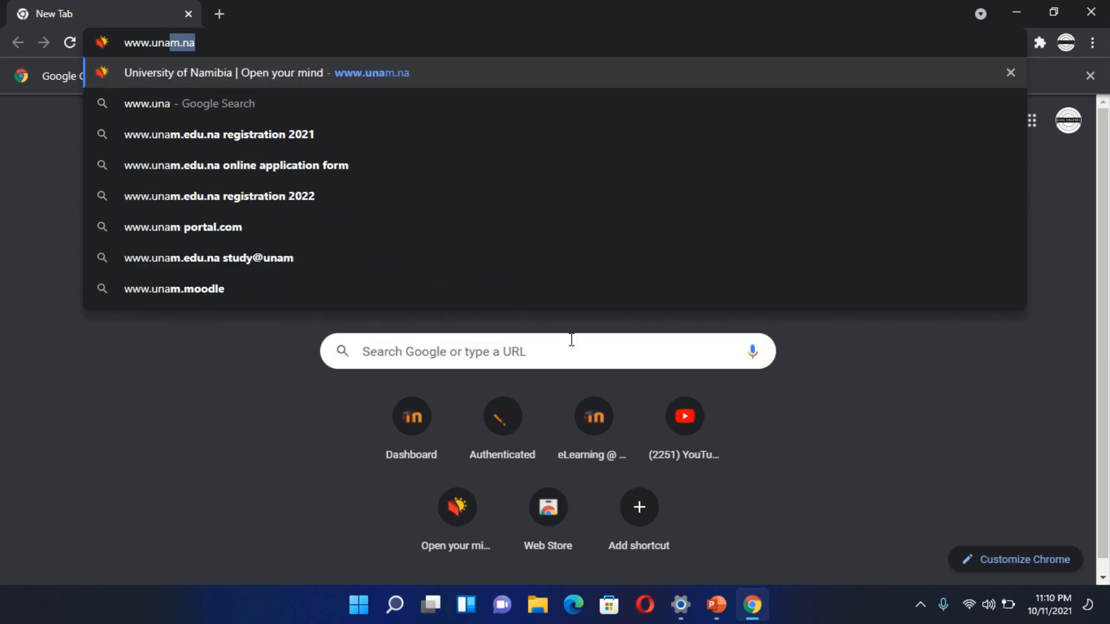
pyautogui.write('m.na')
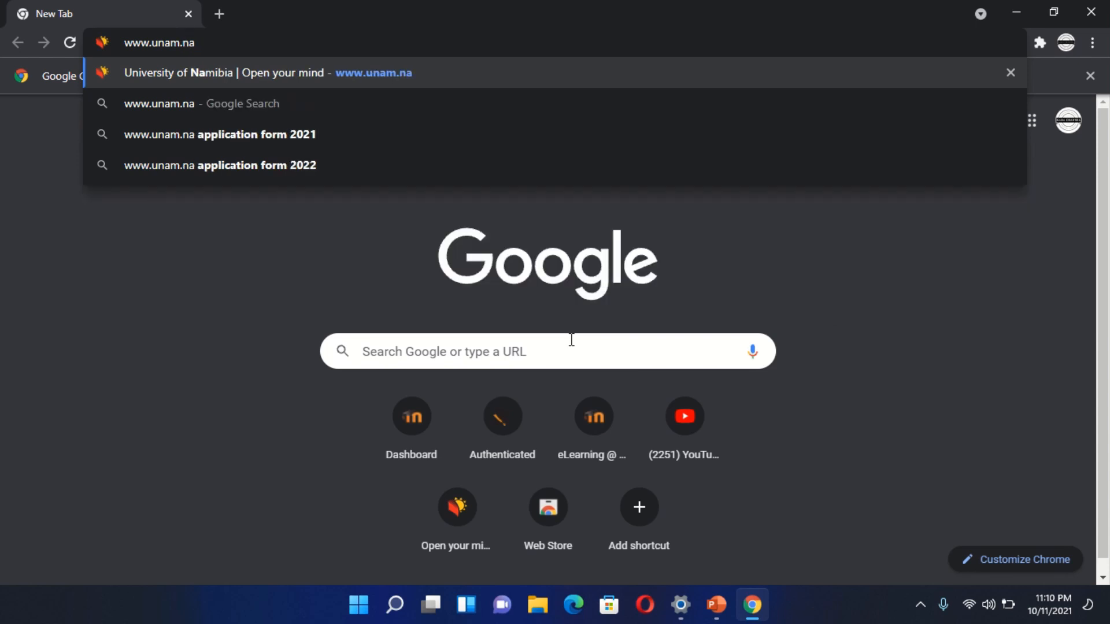
pyautogui.press('Return')
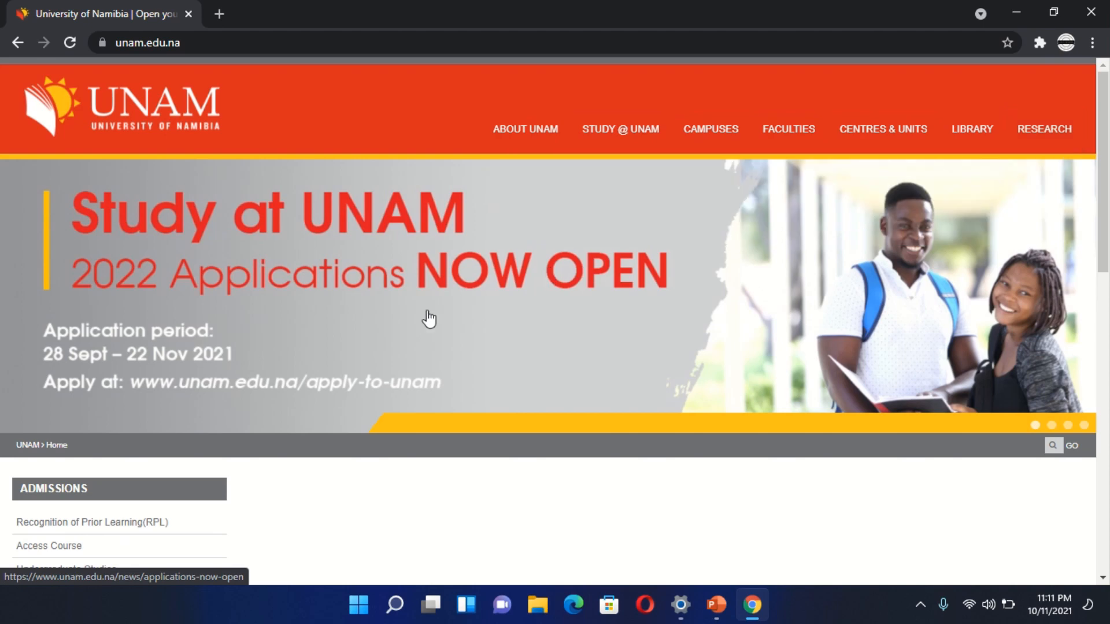
# - Open the Online Application [New Students] form from the Admissions links on the UNAM home page
pyautogui.scroll(-5, 428, 318)
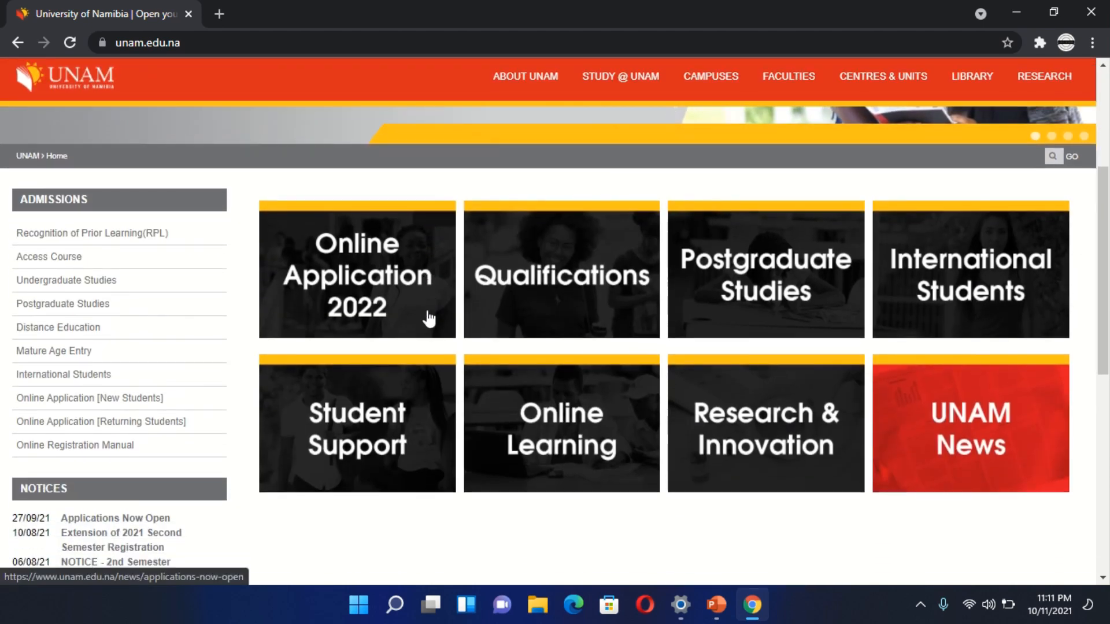
pyautogui.scroll(-2, 428, 319)
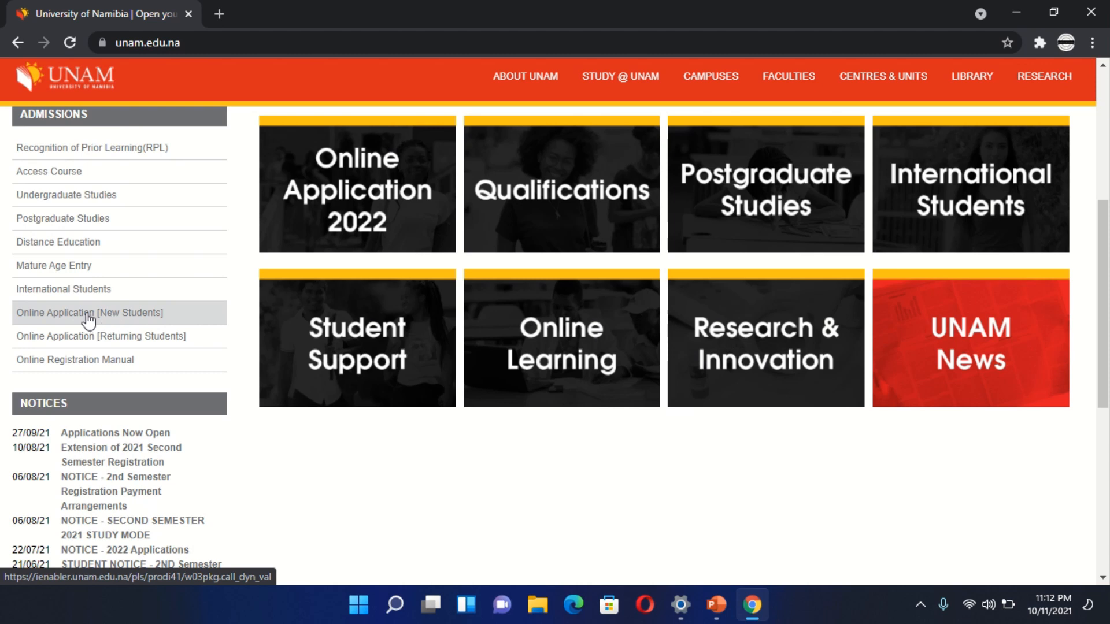
pyautogui.scroll(7, 314, 478)
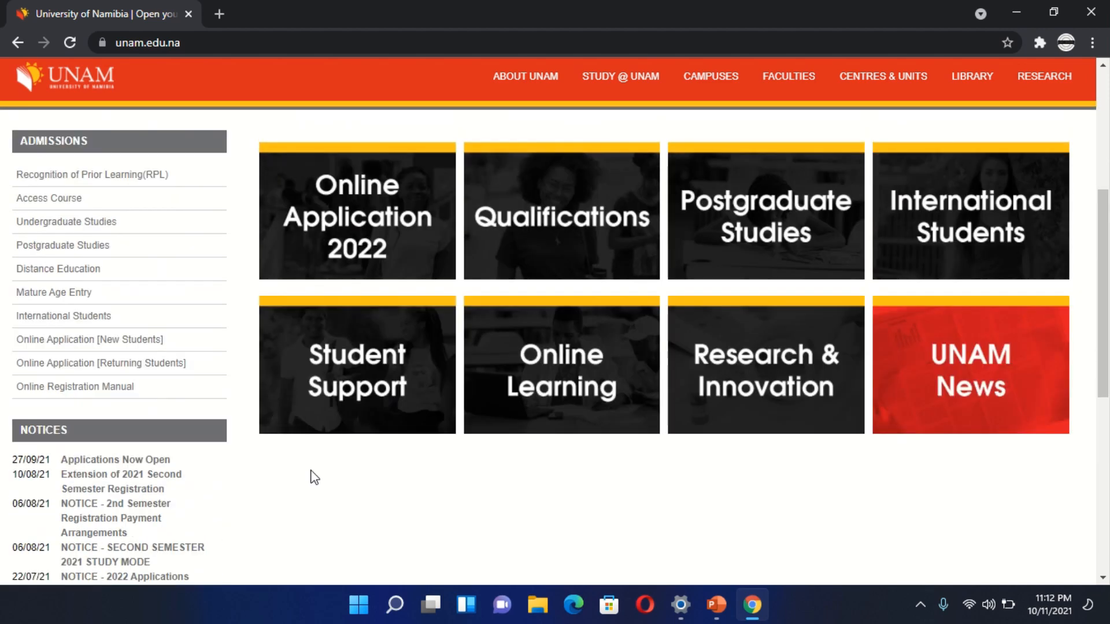
pyautogui.scroll(-12, 313, 479)
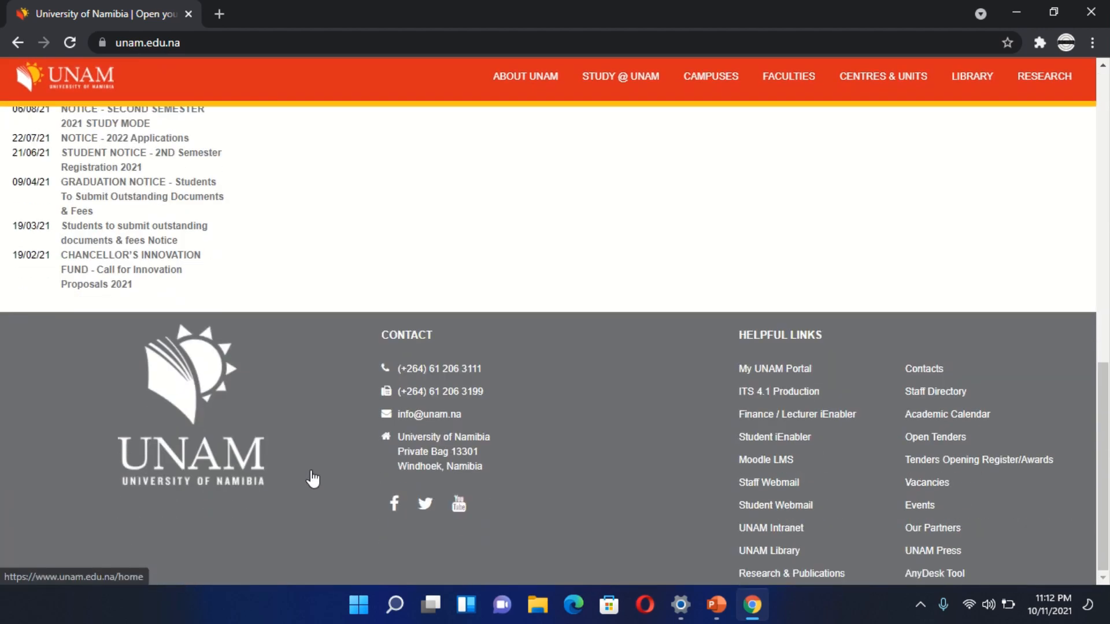
pyautogui.scroll(6, 313, 478)
pyautogui.scroll(2, 313, 479)
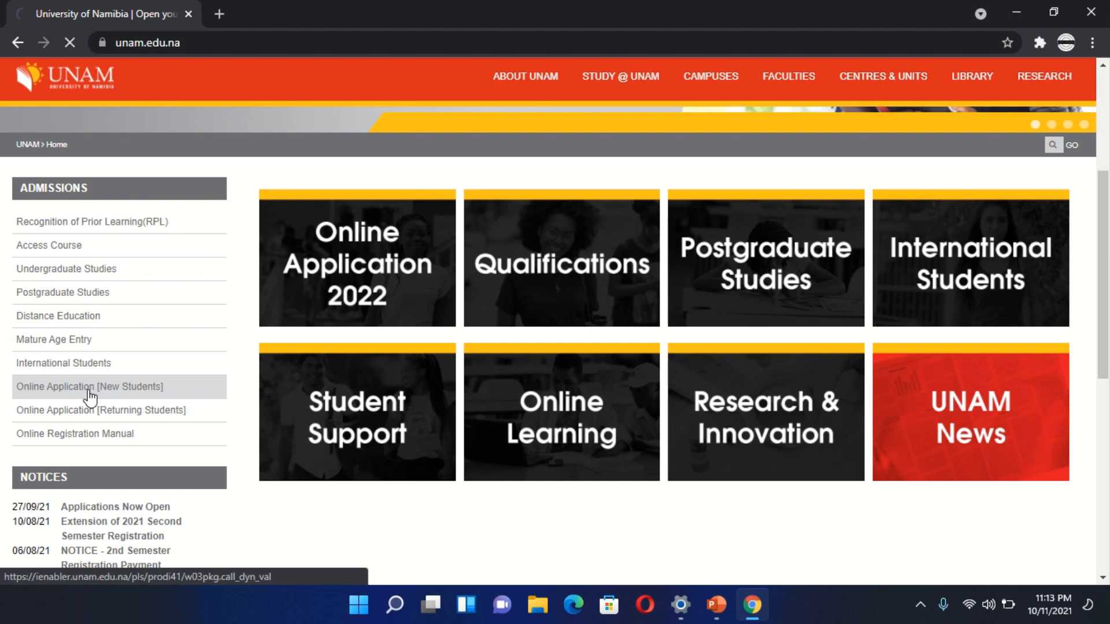
pyautogui.click(89, 397)
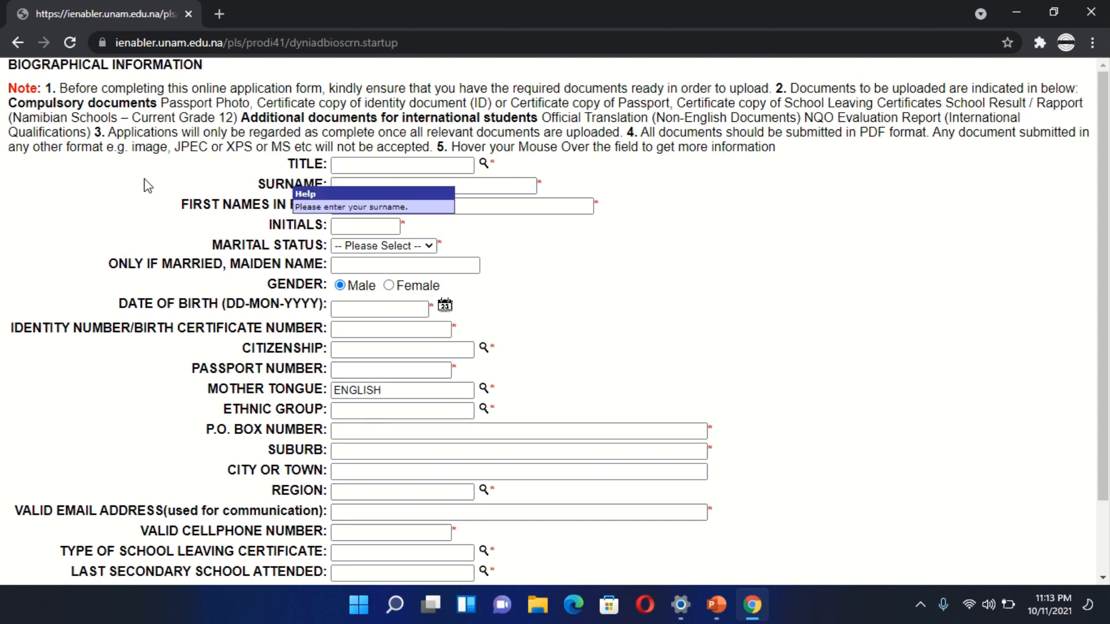
# - Look over the biographical information form and set the title to MR from its list of values
pyautogui.scroll(-2, 149, 186)
pyautogui.scroll(2, 149, 185)
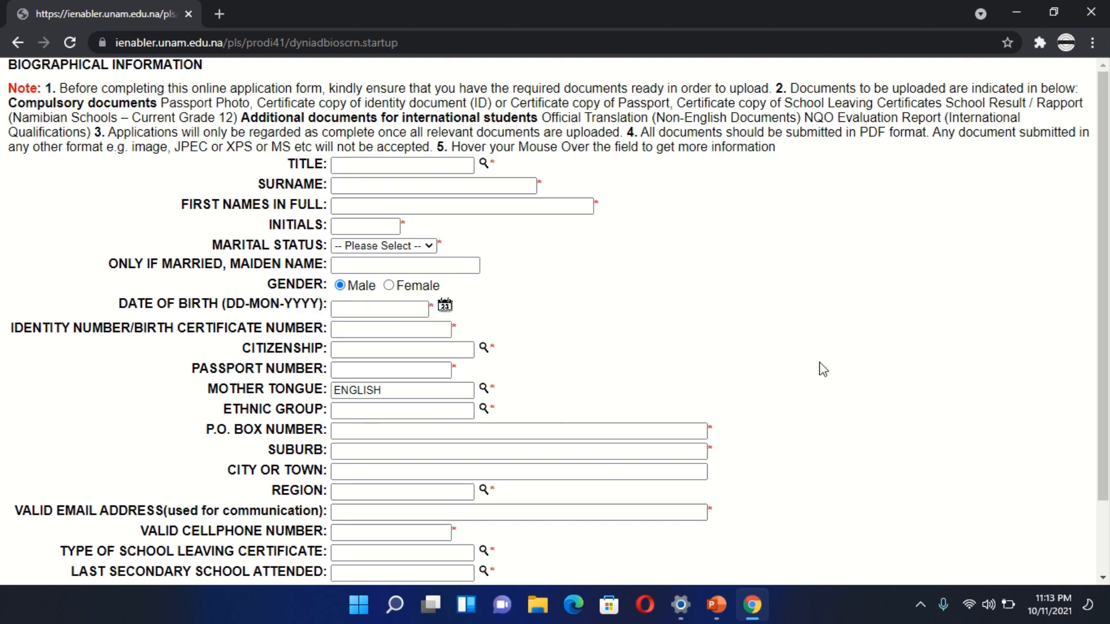
pyautogui.scroll(-3, 888, 379)
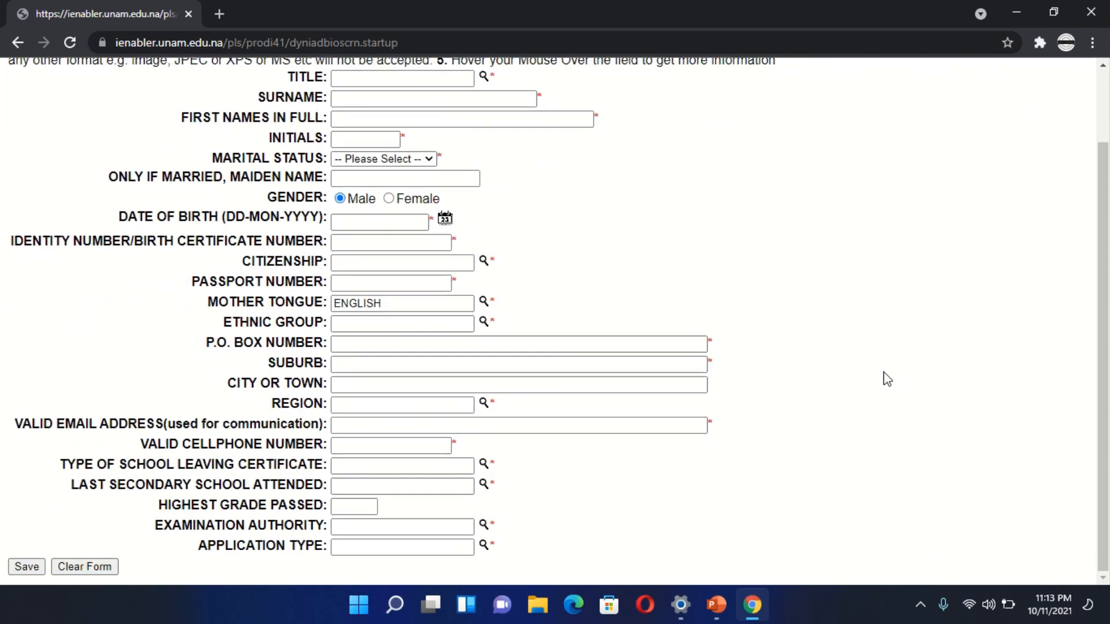
pyautogui.scroll(3, 887, 379)
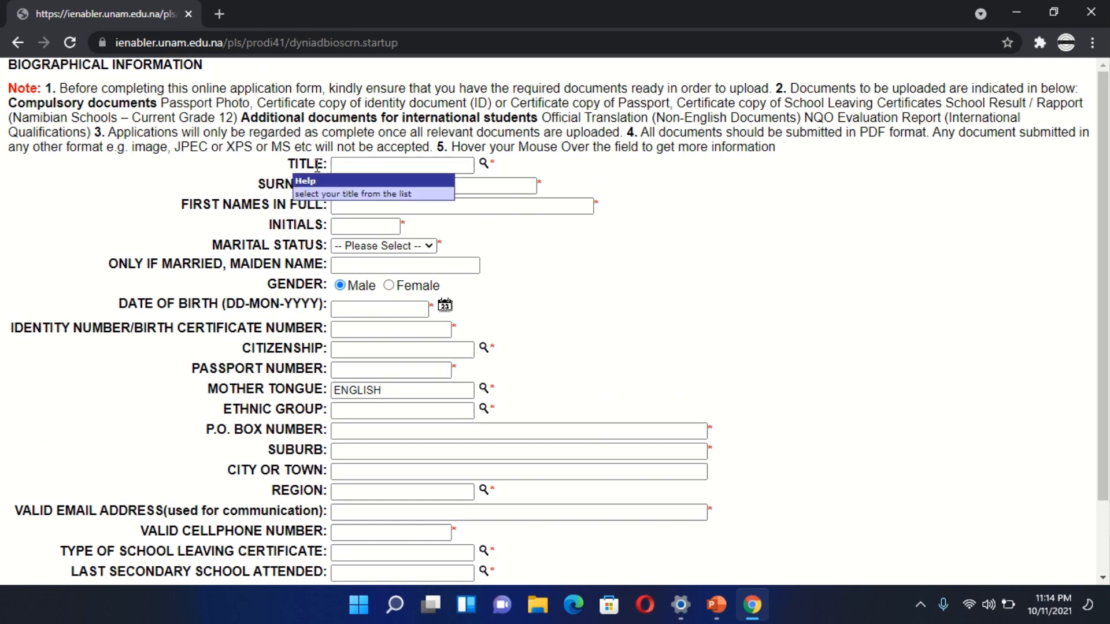
pyautogui.click(360, 166)
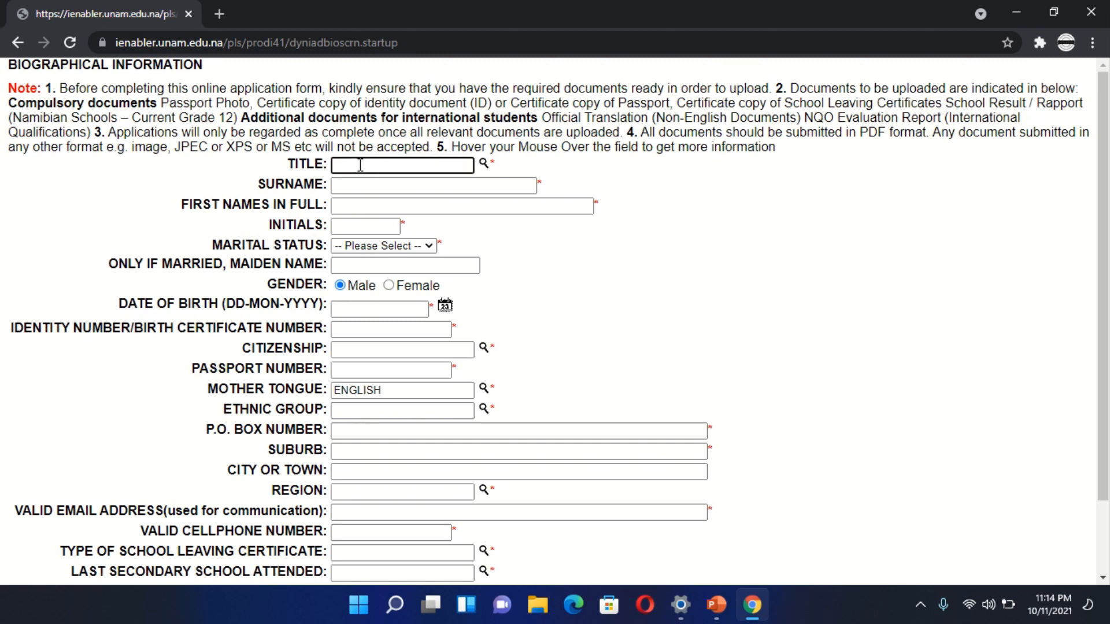
pyautogui.click(484, 163)
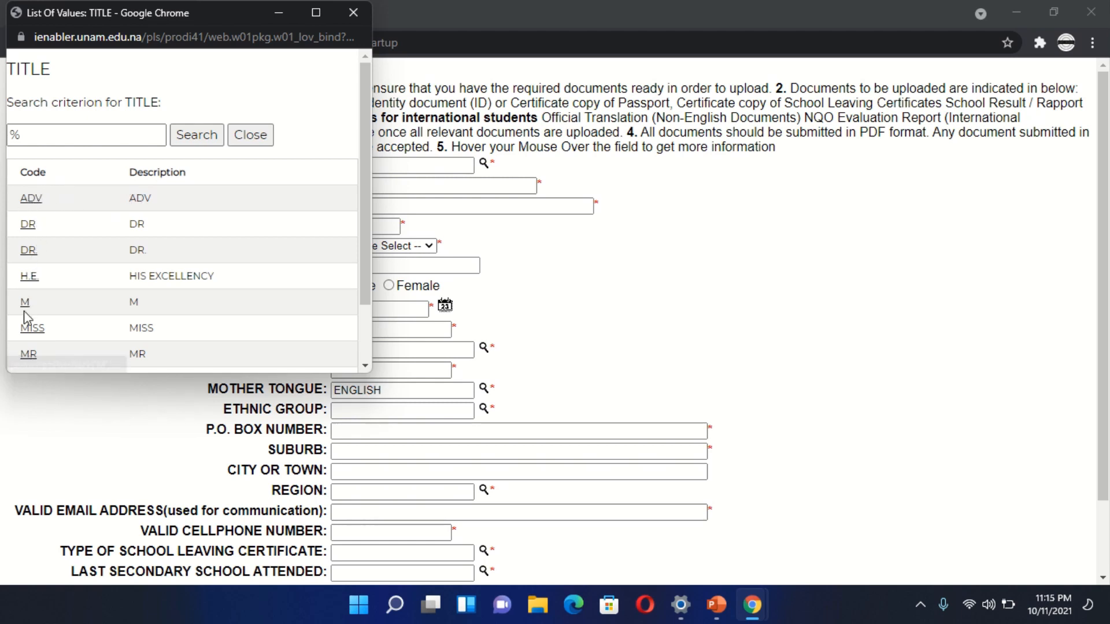
pyautogui.click(28, 354)
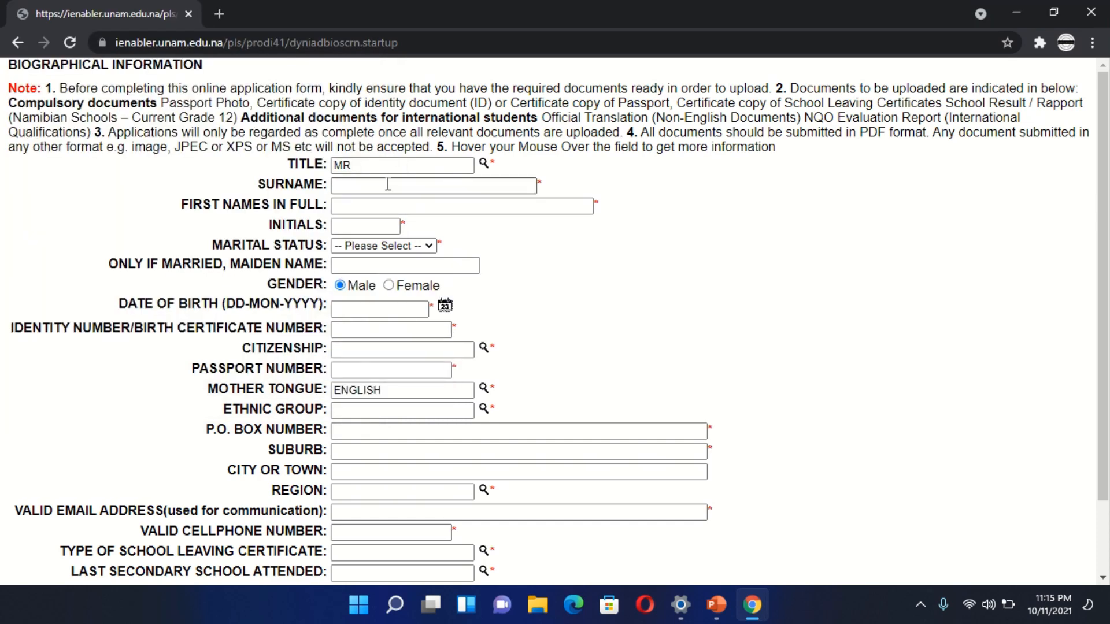
# - Enter the applicant's surname and first names in the biographical information form
pyautogui.click(388, 185)
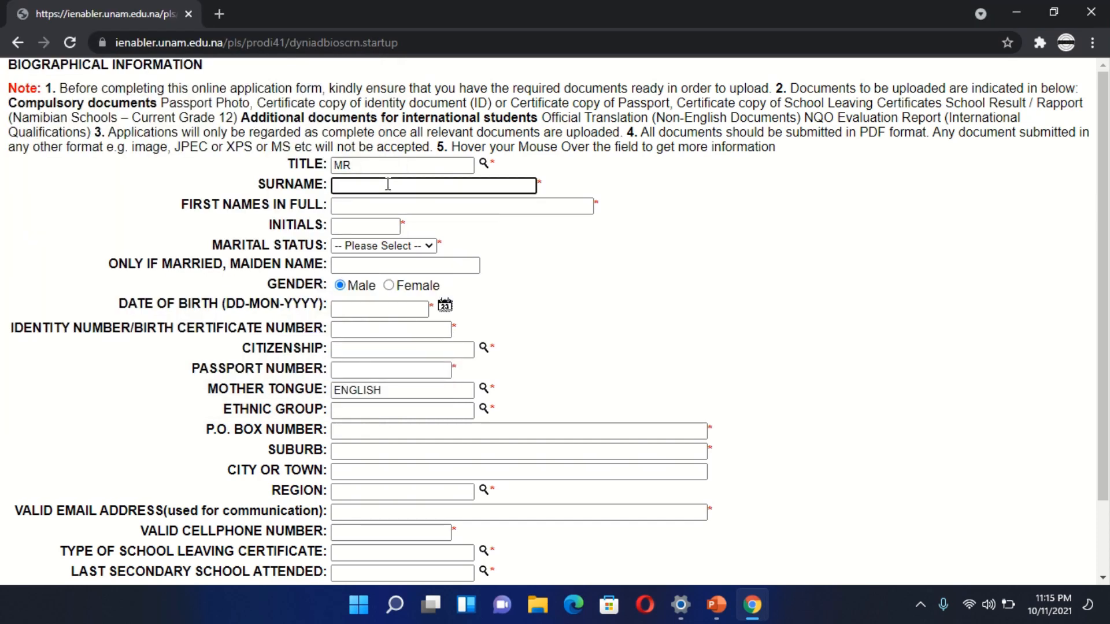
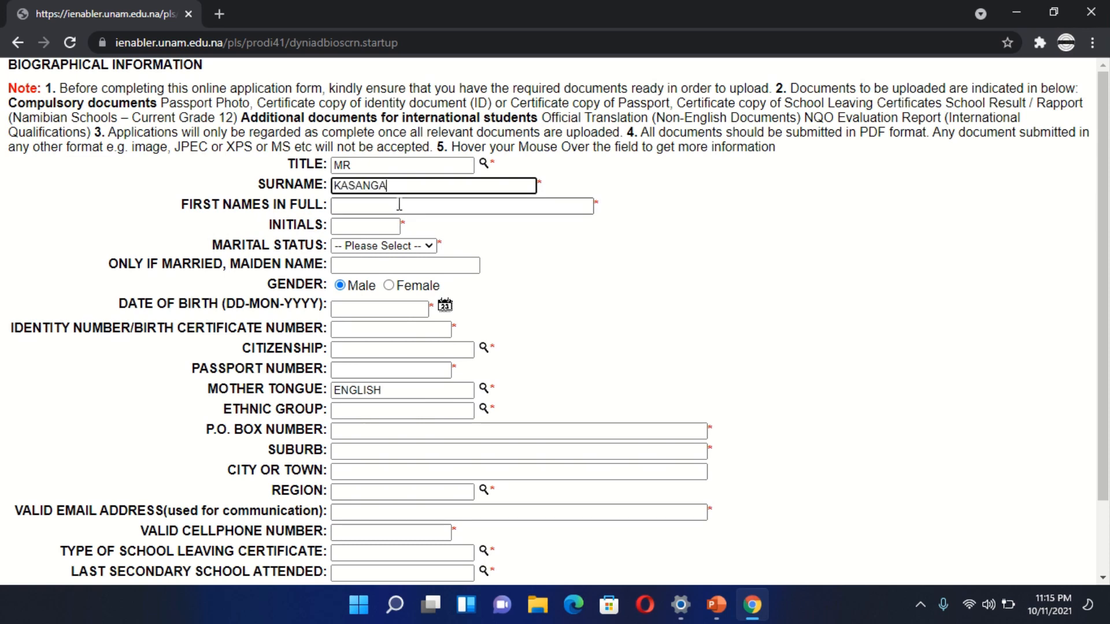
pyautogui.click(400, 204)
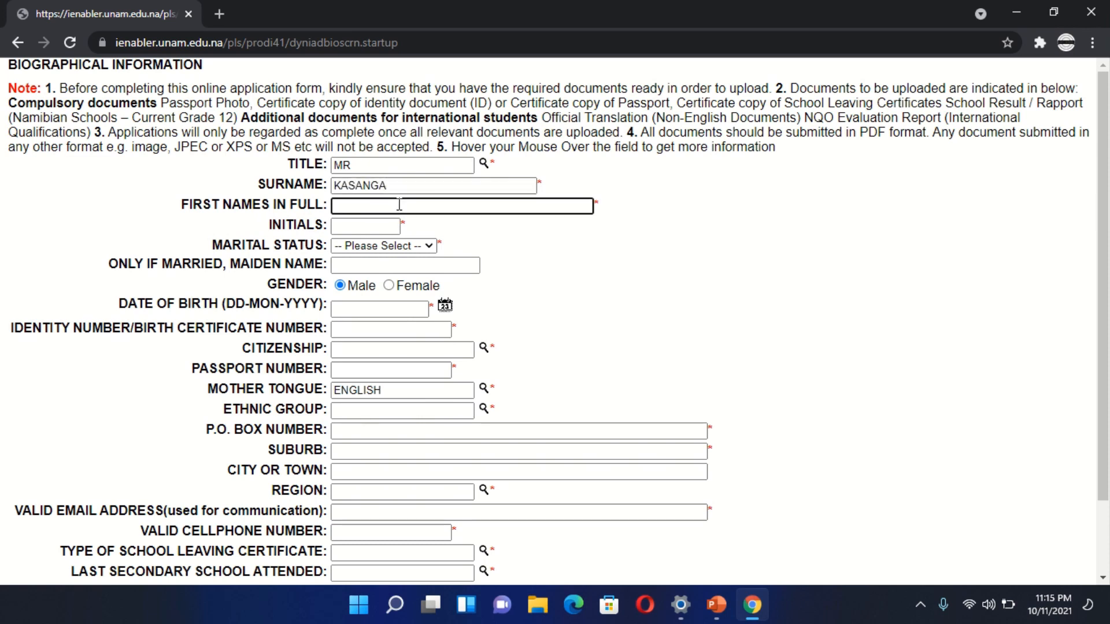
# - Enter the applicant's initials and set the marital status to Single
pyautogui.click(357, 228)
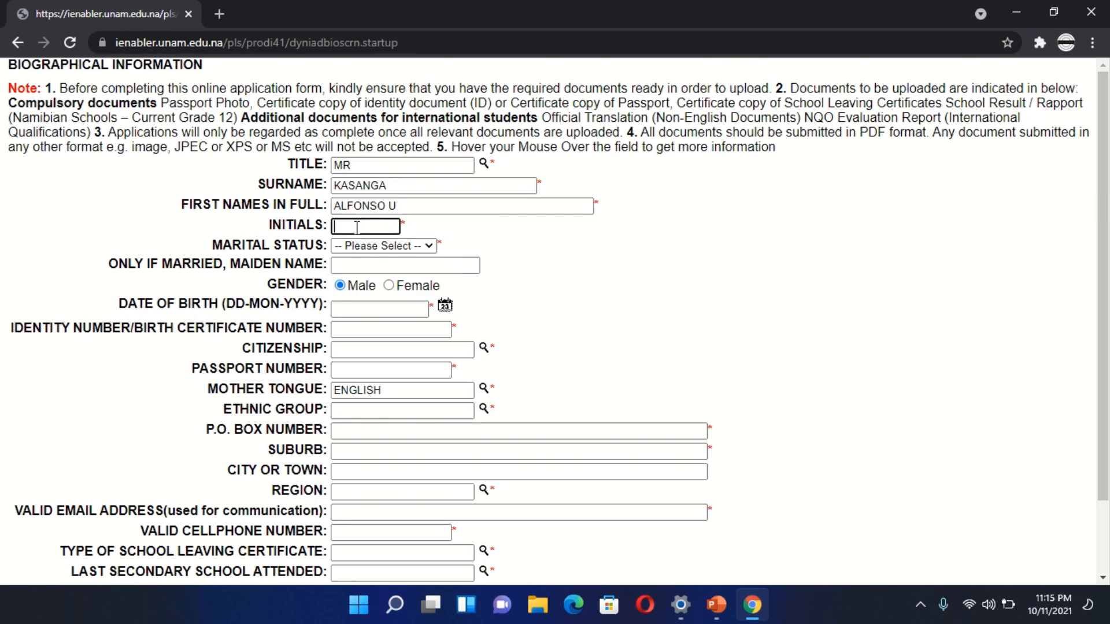
pyautogui.write('AAU')
pyautogui.press('BackSpace')
pyautogui.press('BackSpace')
pyautogui.write('U')
pyautogui.click(428, 248)
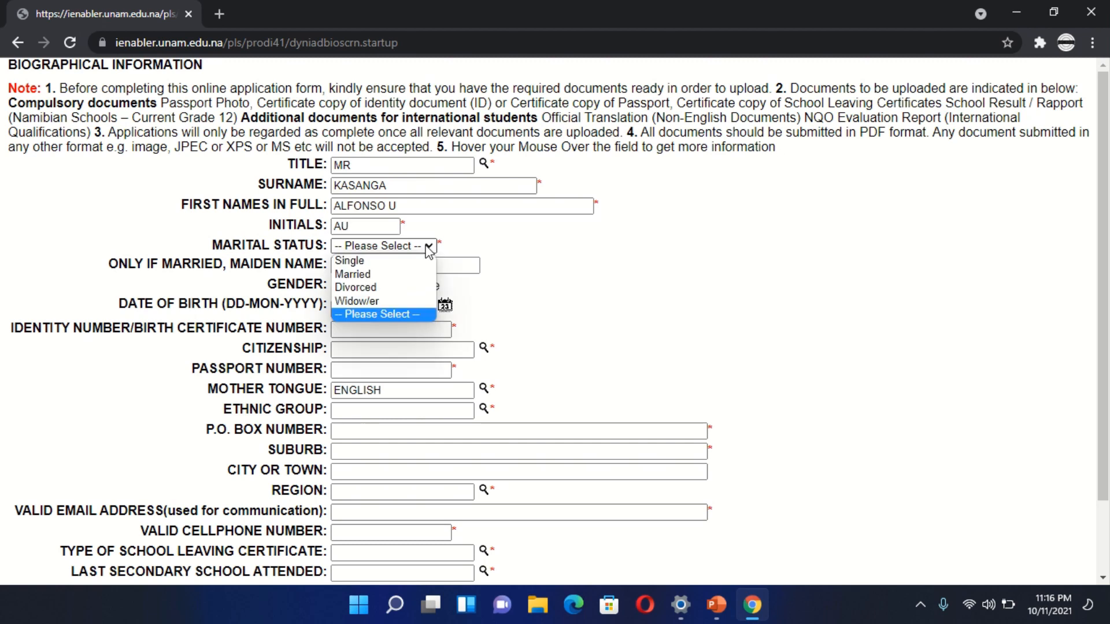
pyautogui.click(401, 262)
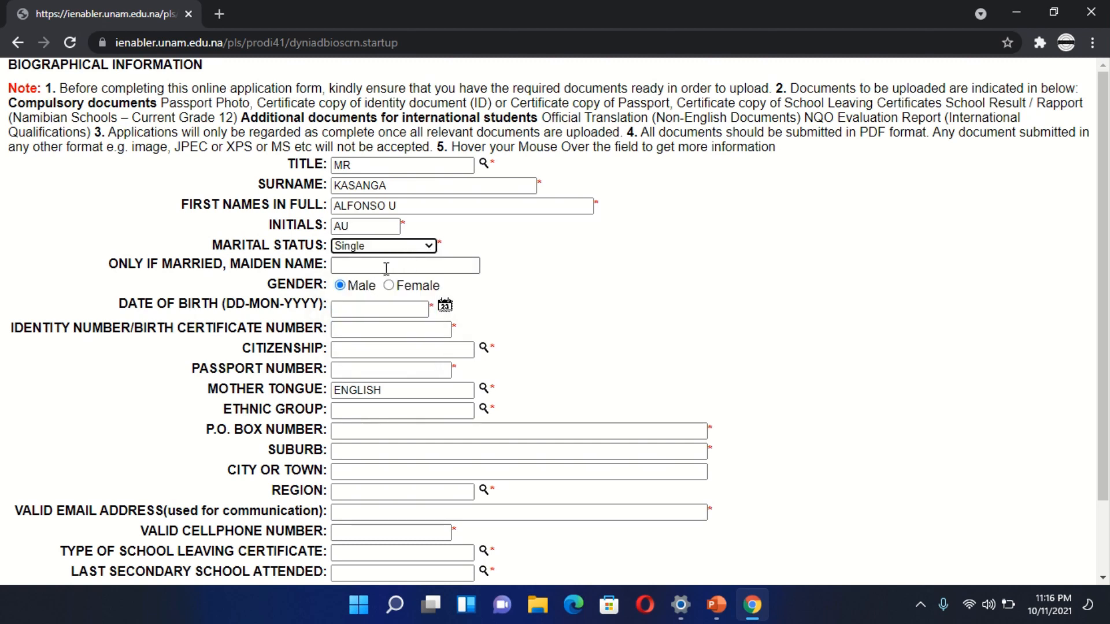
# - Enter the applicant's date of birth in the DD-MON-YYYY format
pyautogui.click(355, 308)
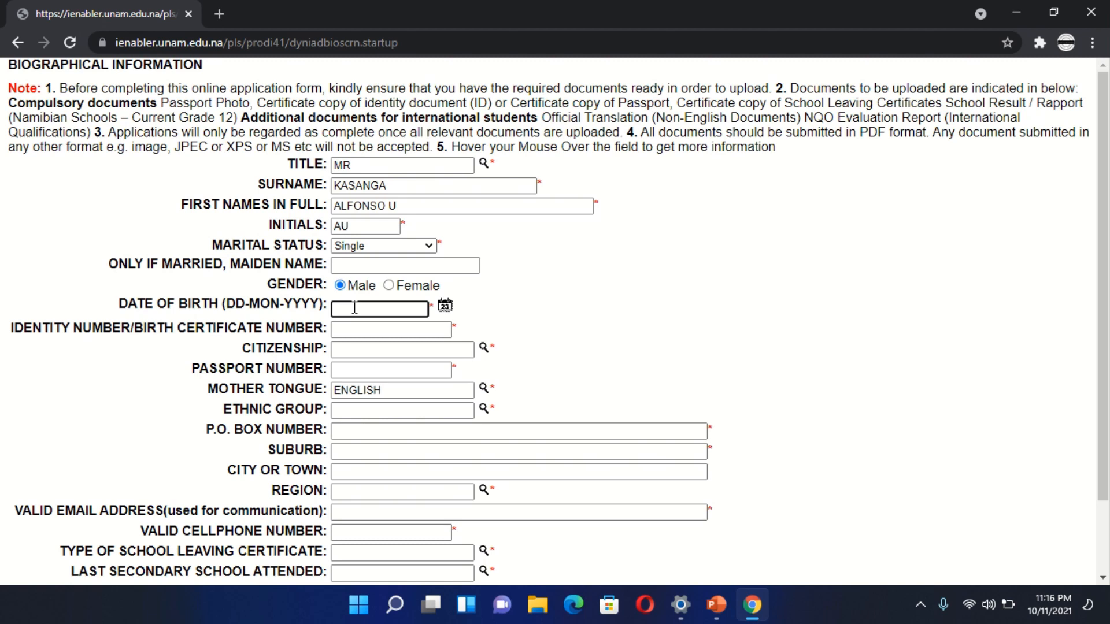
pyautogui.moveTo(320, 305)
pyautogui.moveTo(223, 305); pyautogui.dragTo(321, 305)
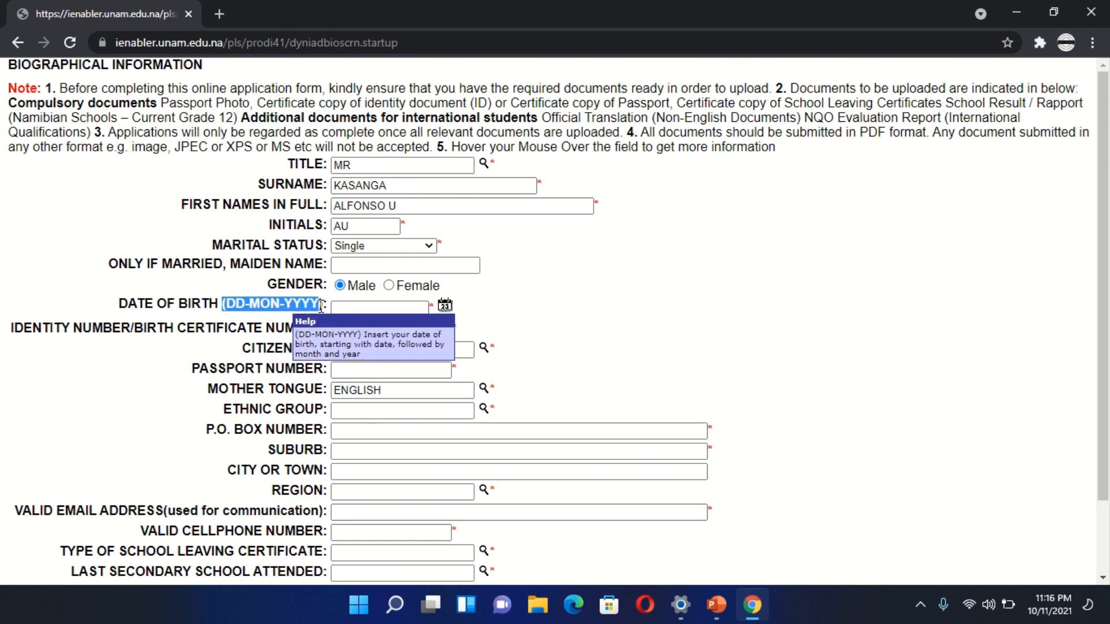
pyautogui.click(351, 308)
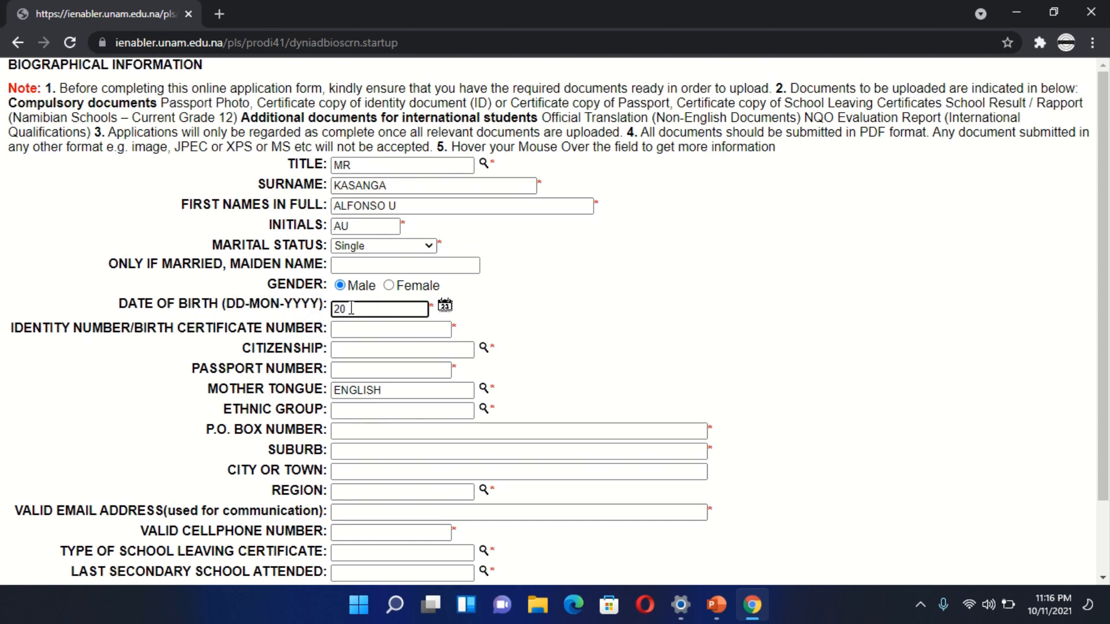
pyautogui.moveTo(249, 313)
pyautogui.write('APR-1997')
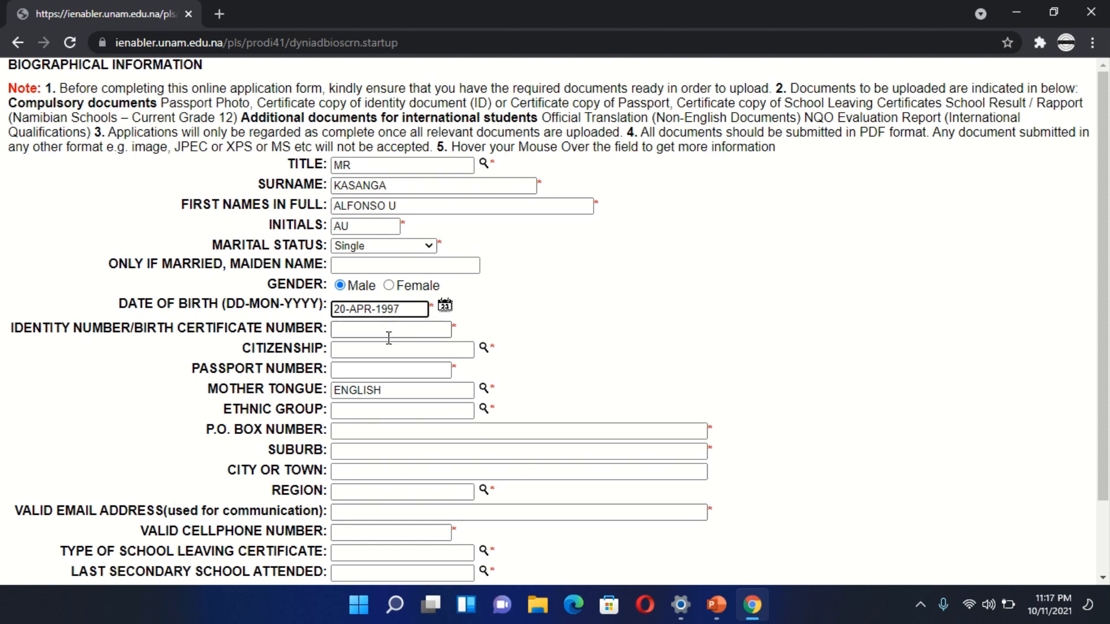
# - Enter the applicant's identity number in the identity number/birth certificate number field
pyautogui.click(389, 331)
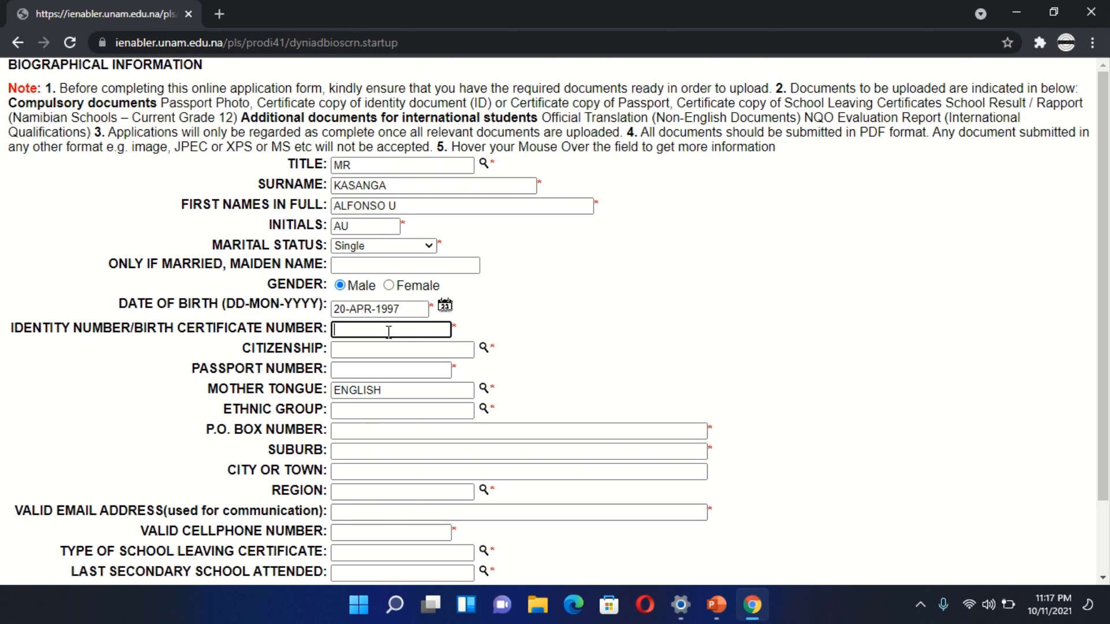
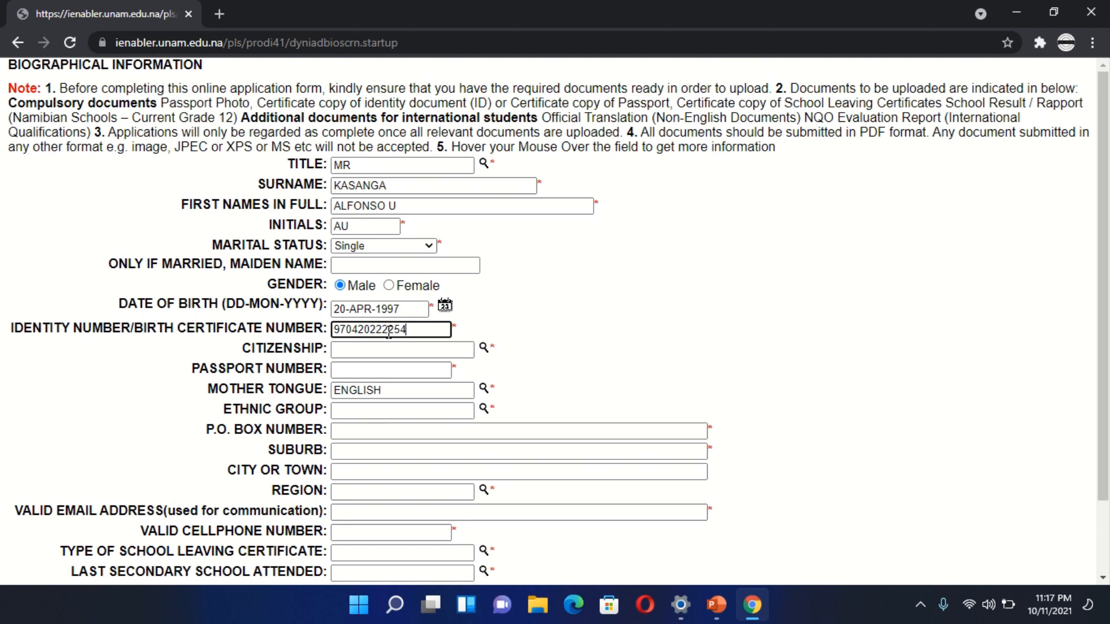
# - Open the list of values for the citizenship field and look through the countries
pyautogui.click(376, 350)
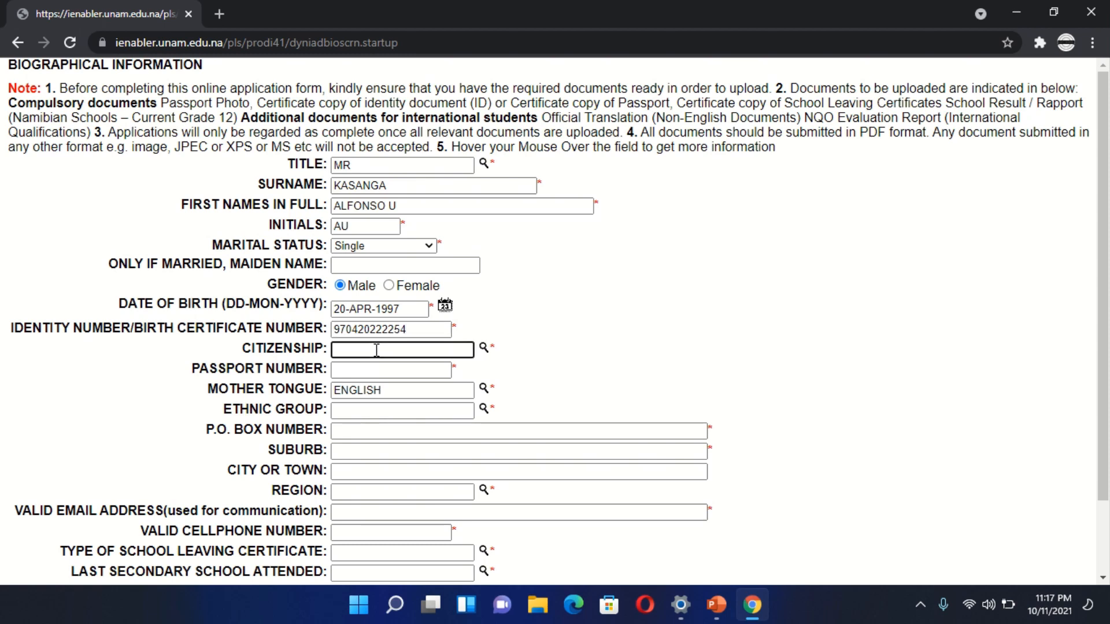
pyautogui.click(423, 330)
pyautogui.click(422, 348)
pyautogui.click(483, 350)
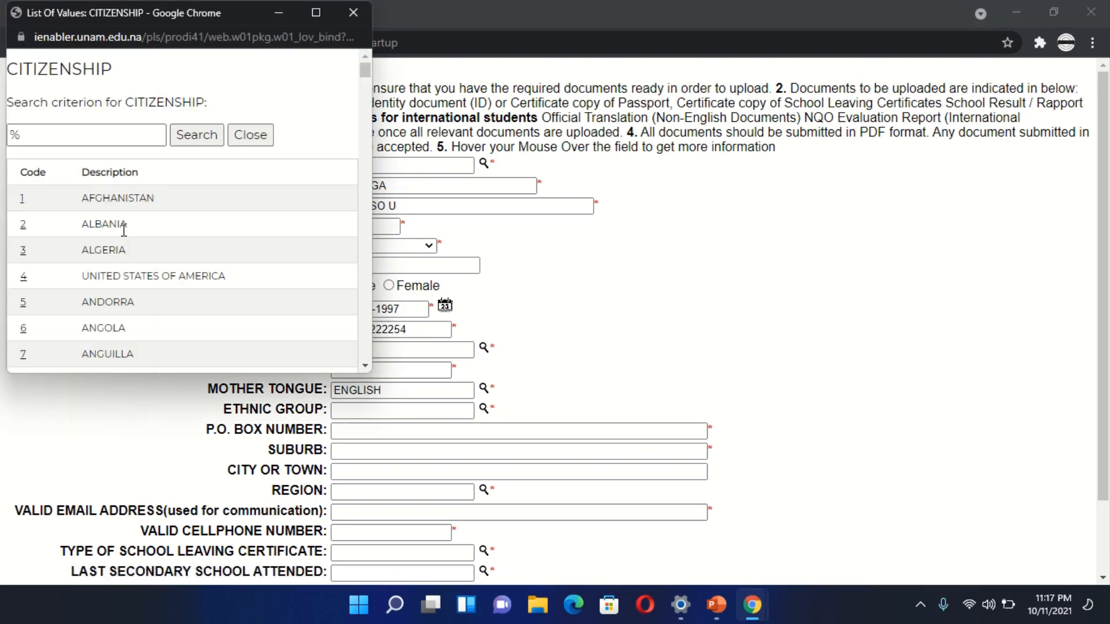
pyautogui.scroll(-3, 124, 230)
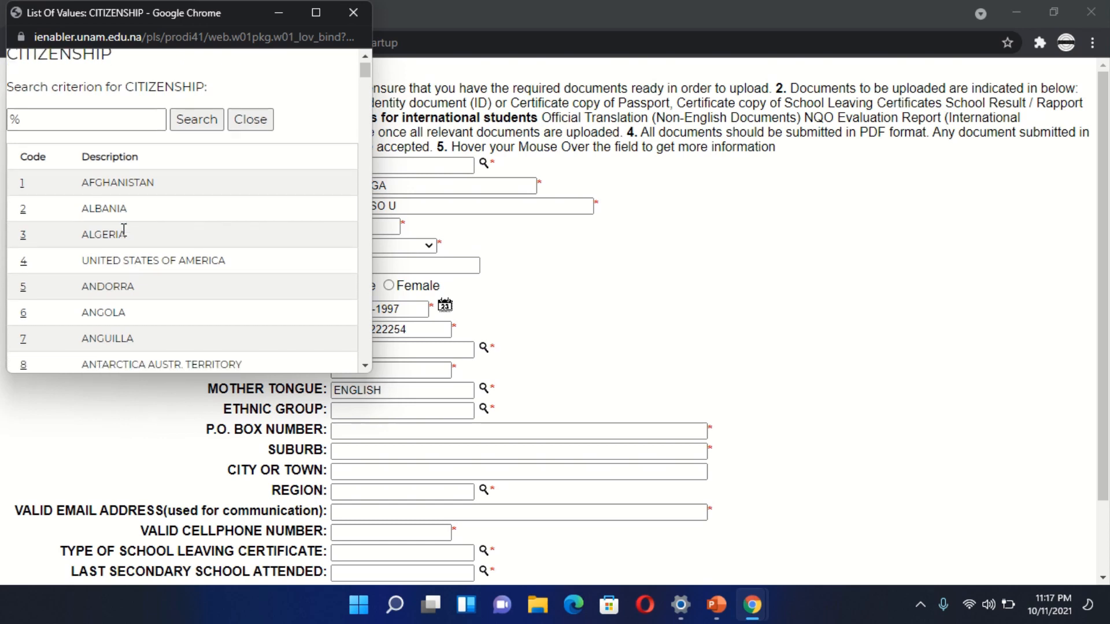
pyautogui.scroll(3, 124, 230)
pyautogui.scroll(1, 124, 230)
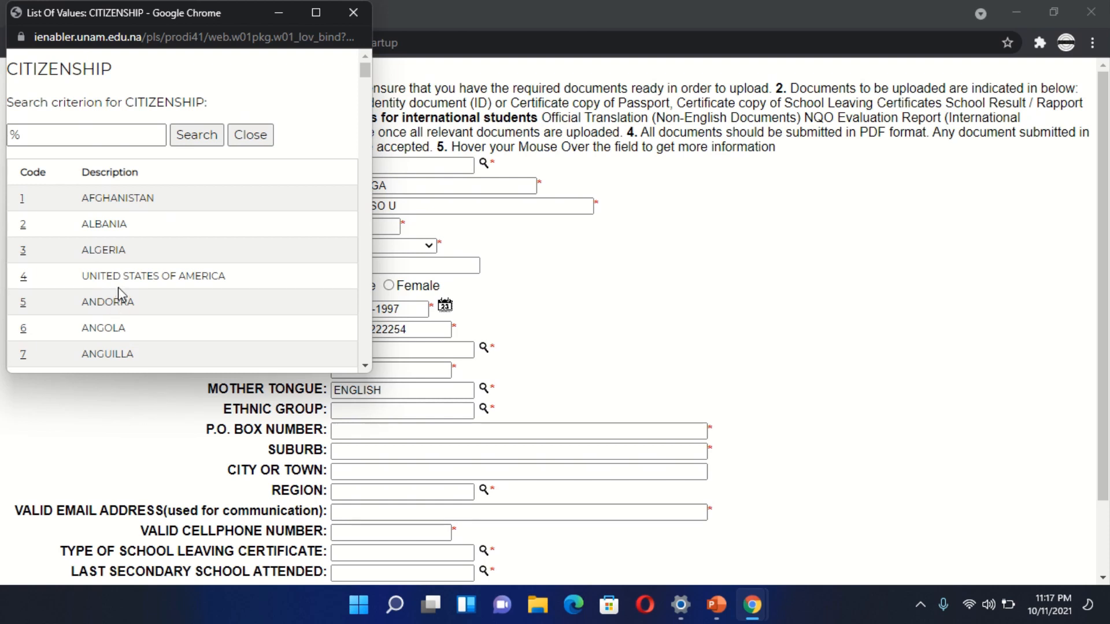
# - Search the citizenship list for %NAMIBIA and choose NAMIBIA as the applicant's citizenship
pyautogui.click(99, 135)
pyautogui.click(99, 135)
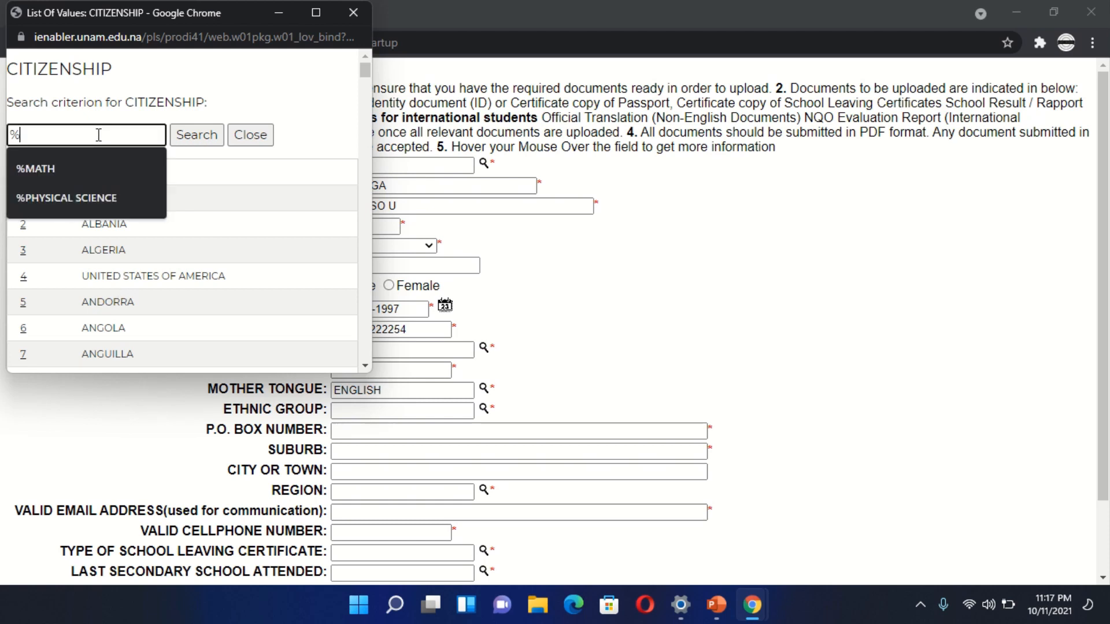
pyautogui.write('NAMI')
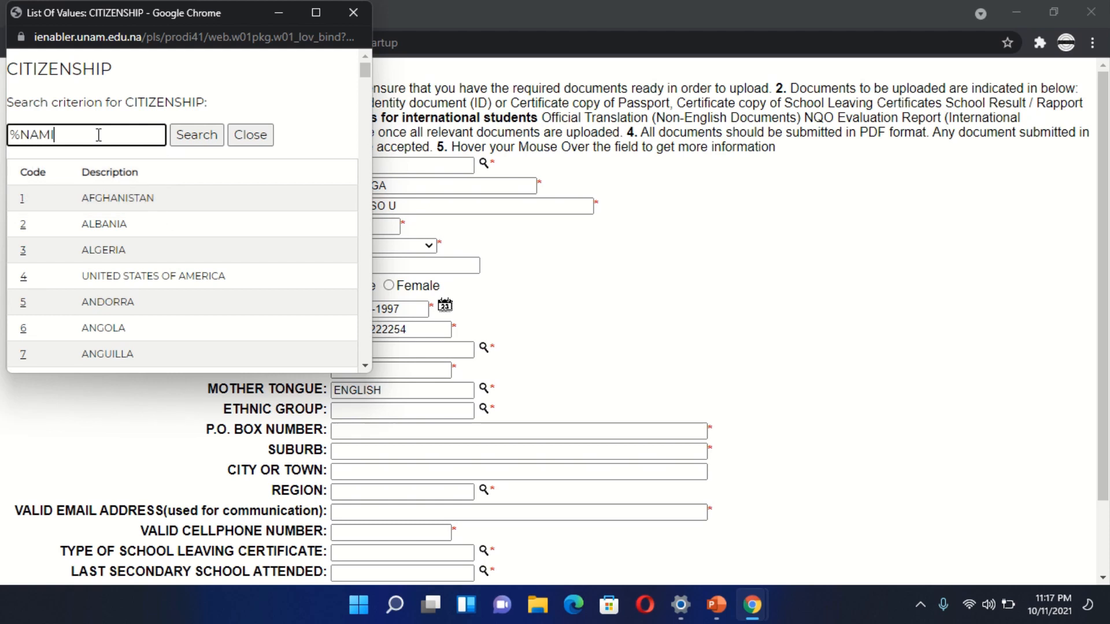
pyautogui.write('BIA')
pyautogui.press('Return')
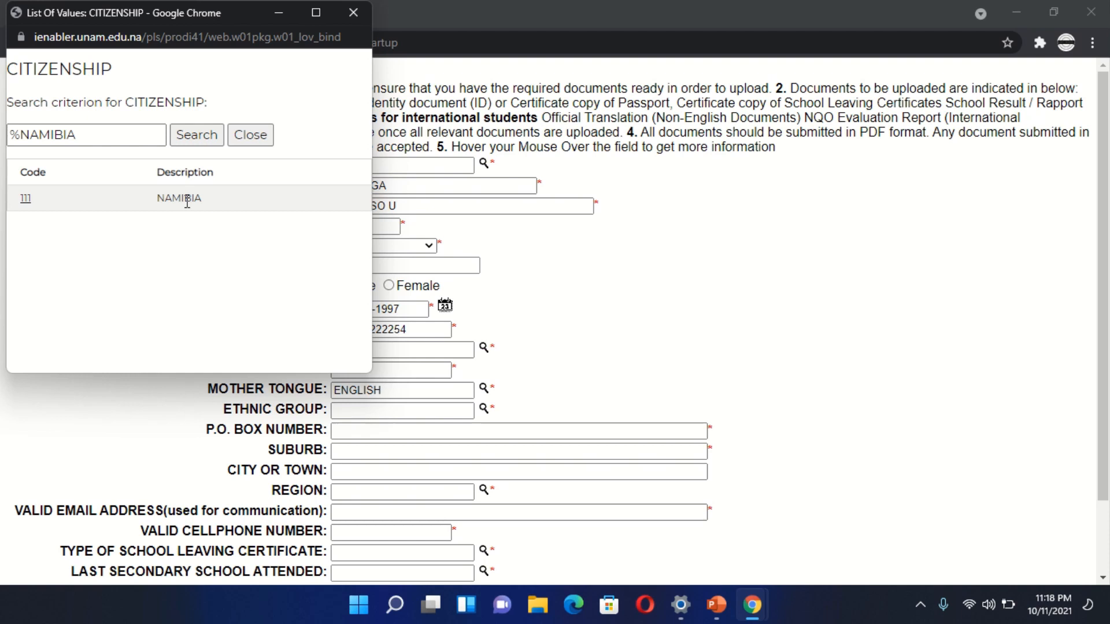
pyautogui.click(26, 199)
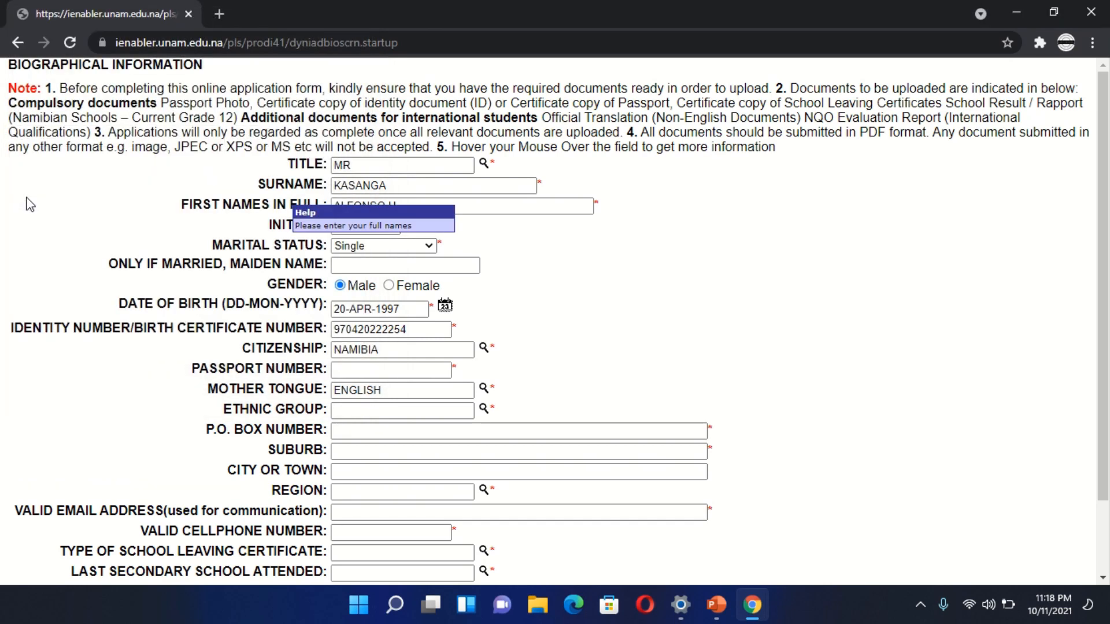
# - Enter N/A as the passport number
pyautogui.click(415, 371)
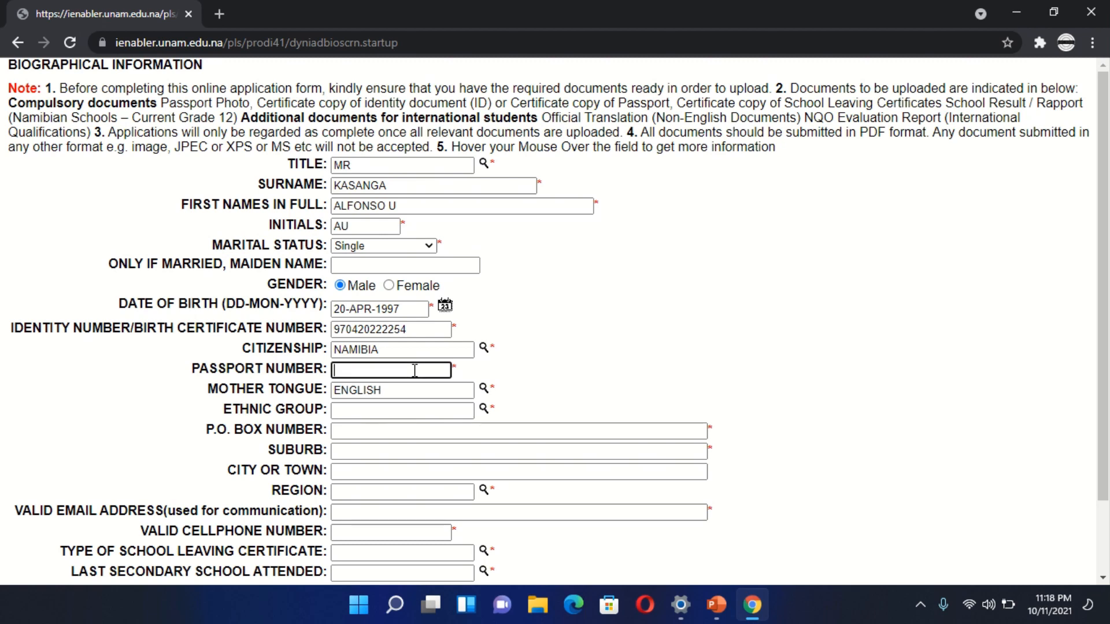
pyautogui.write('N/A')
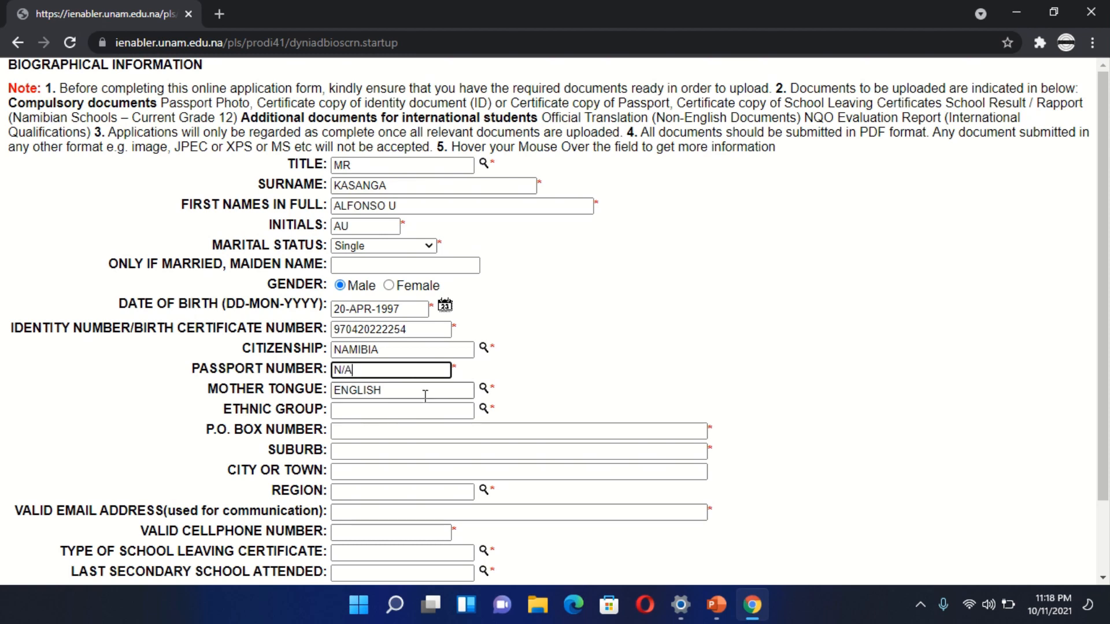
# - Set the mother tongue to RUKWANGALI and the ethnic group to KAVANGO from their lists of values
pyautogui.click(484, 390)
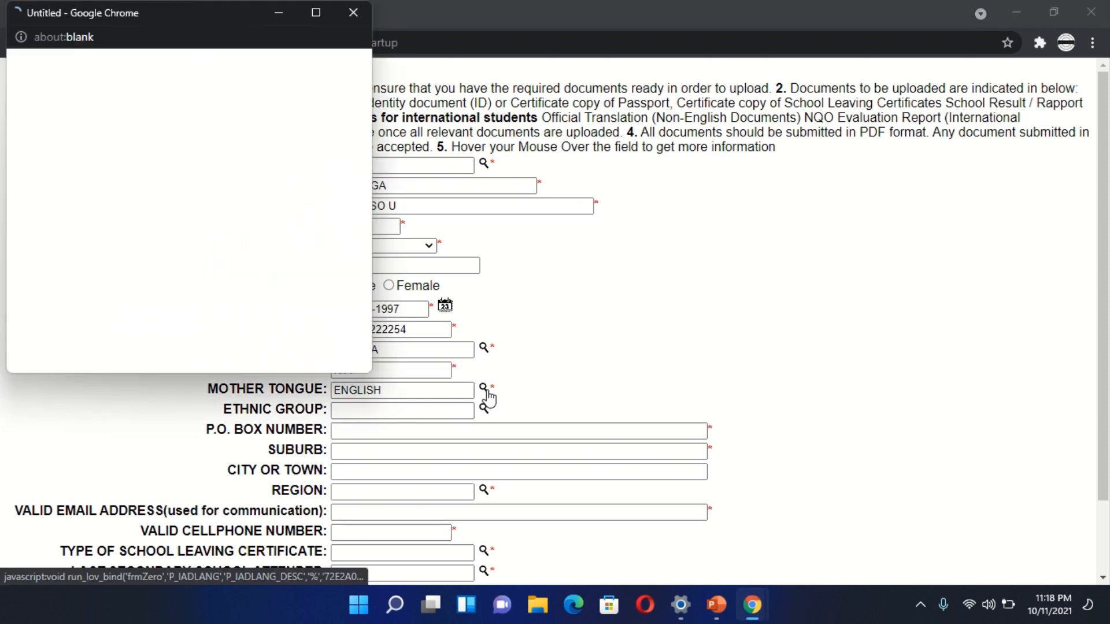
pyautogui.scroll(-3, 210, 289)
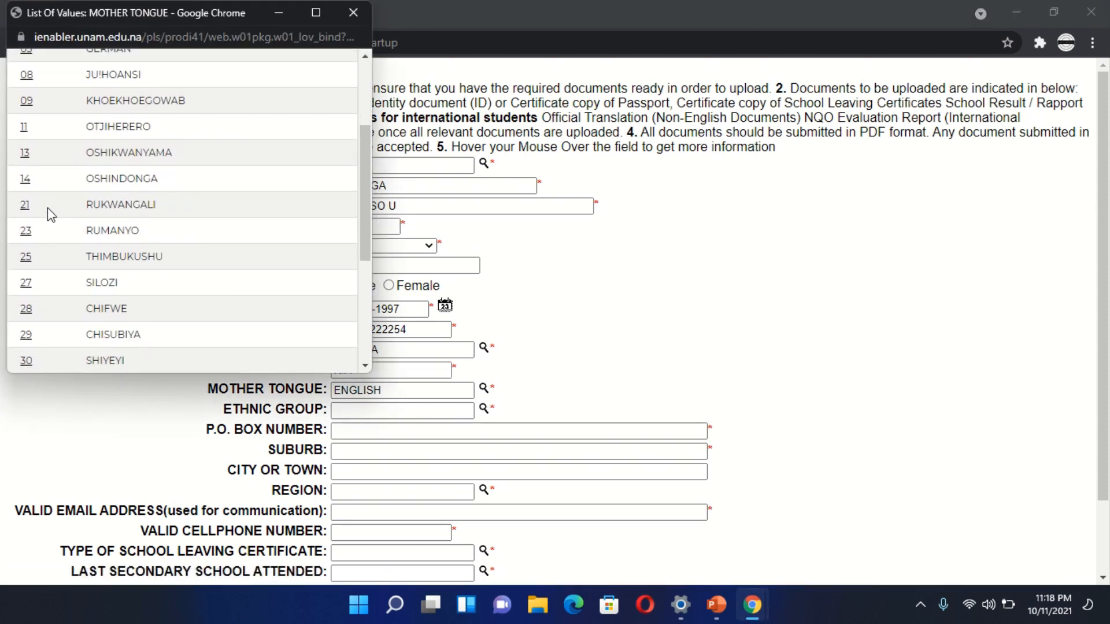
pyautogui.click(25, 208)
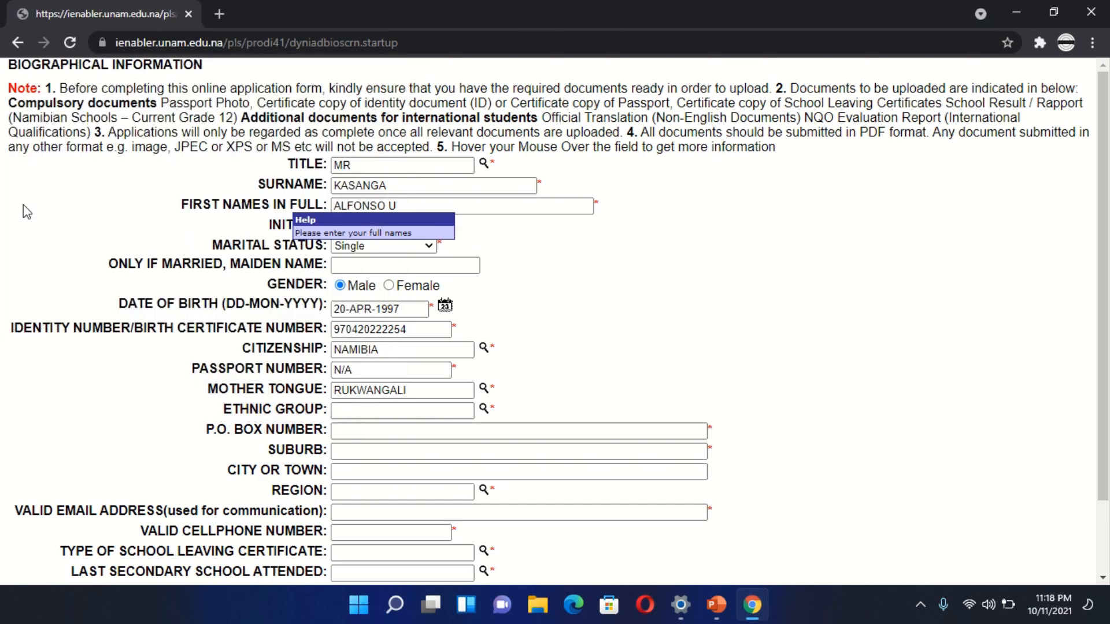
pyautogui.click(484, 409)
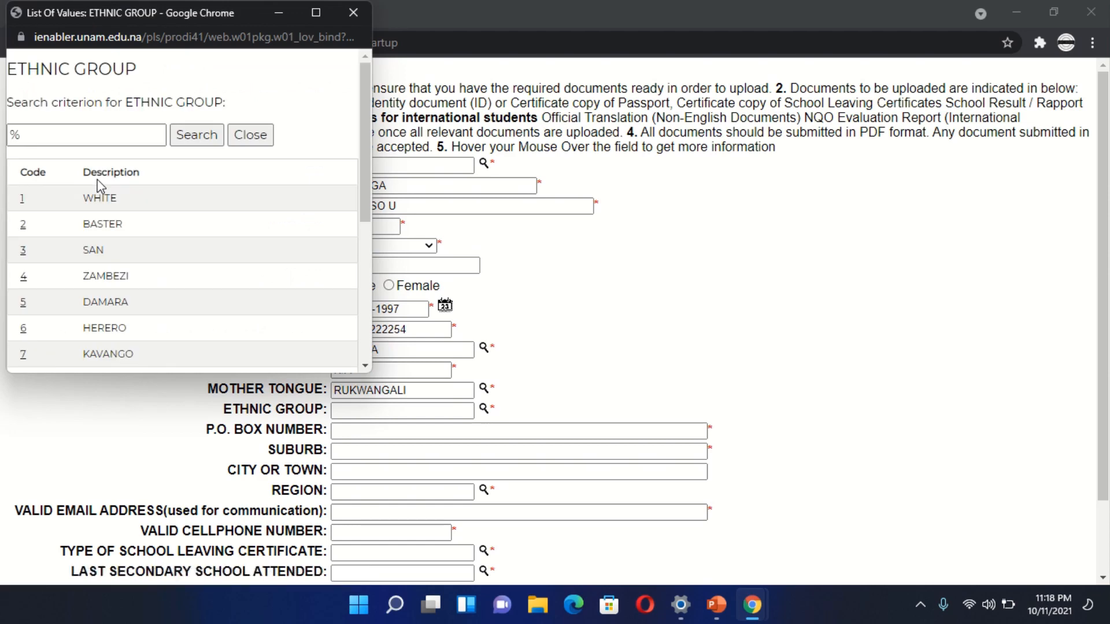
pyautogui.scroll(-3, 144, 237)
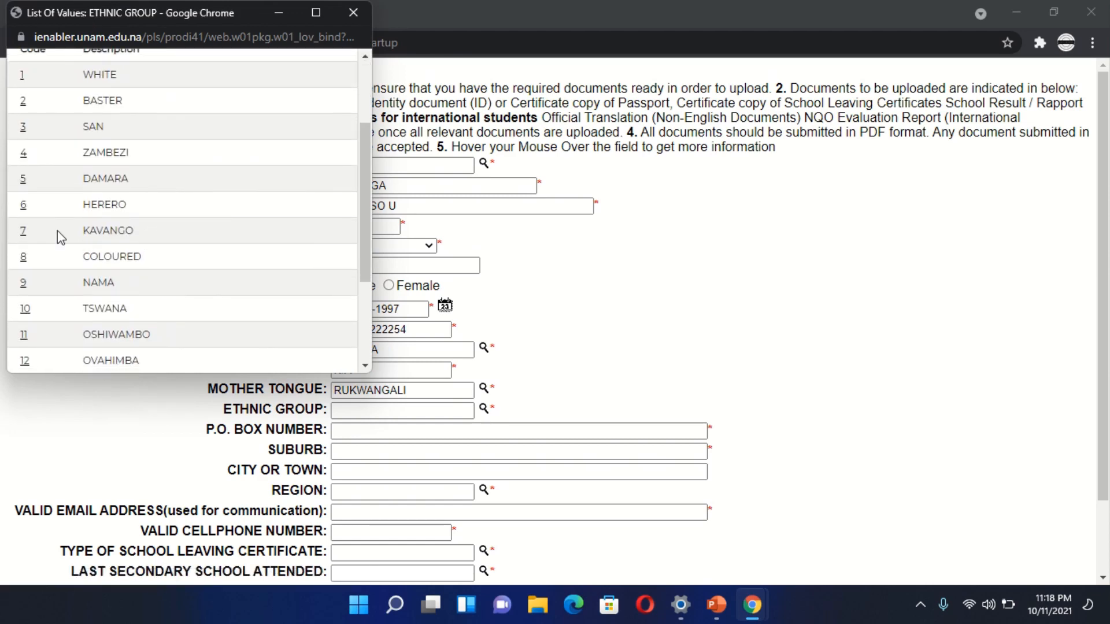
pyautogui.click(24, 230)
# - Enter the applicant's P.O. box number and suburb in the address fields
pyautogui.scroll(-3, 543, 416)
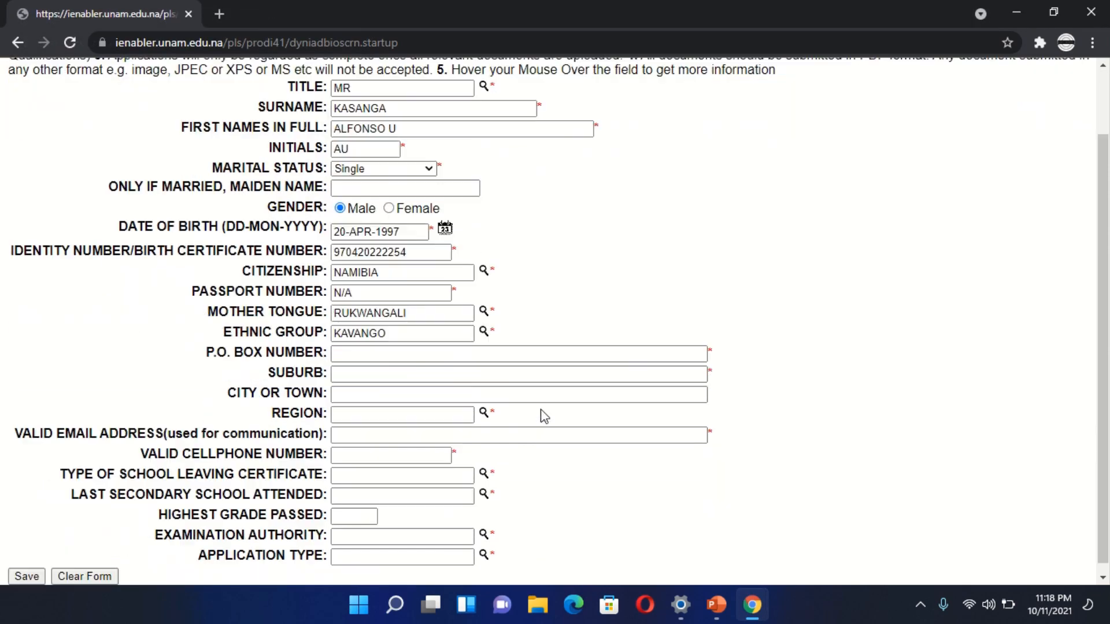
pyautogui.click(504, 345)
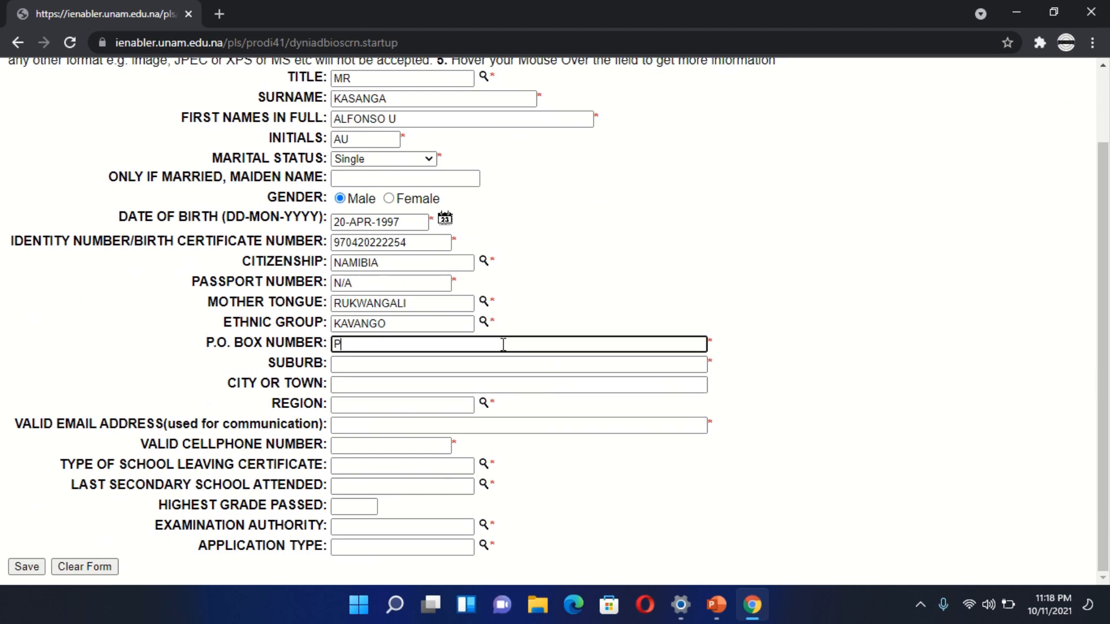
pyautogui.click(465, 371)
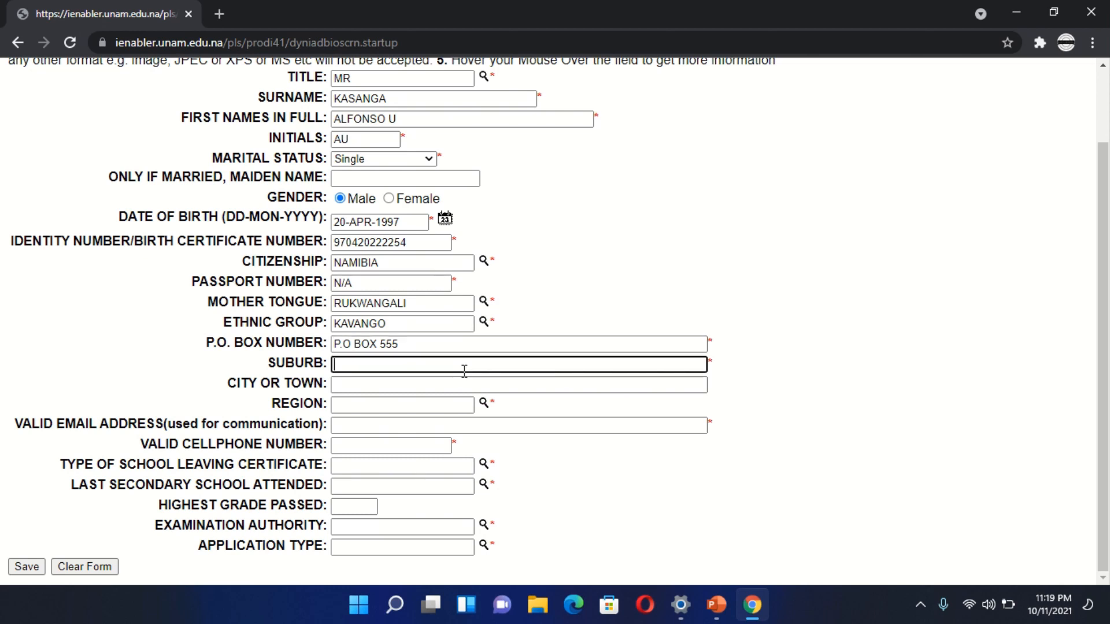
pyautogui.write('RUNDU')
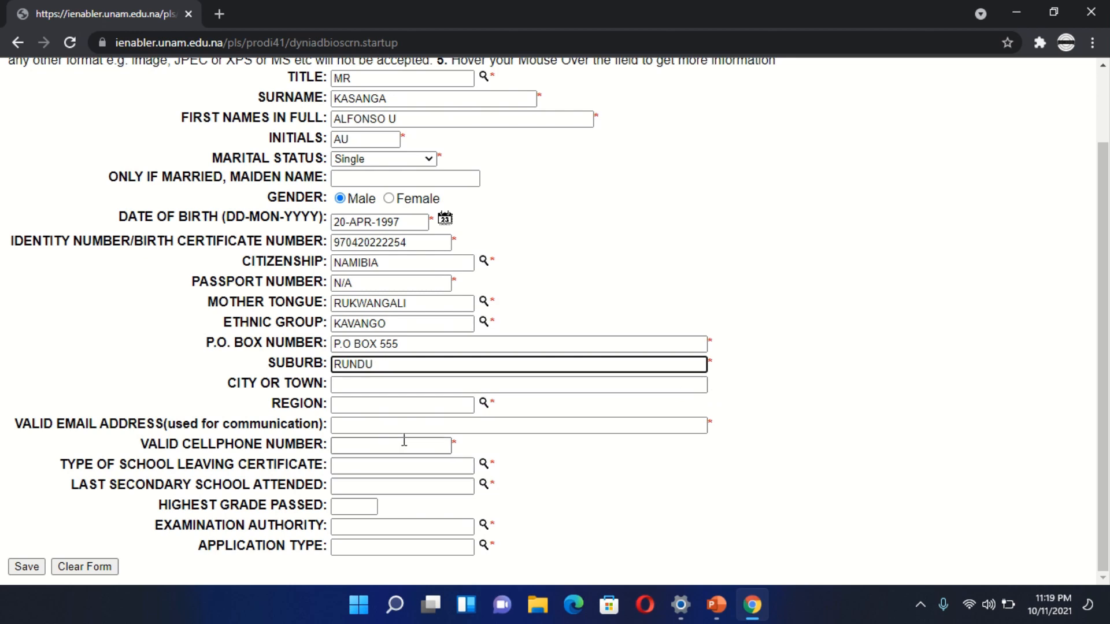
# - Set the applicant's region to KAWANGO EAST from the list of regions
pyautogui.click(484, 410)
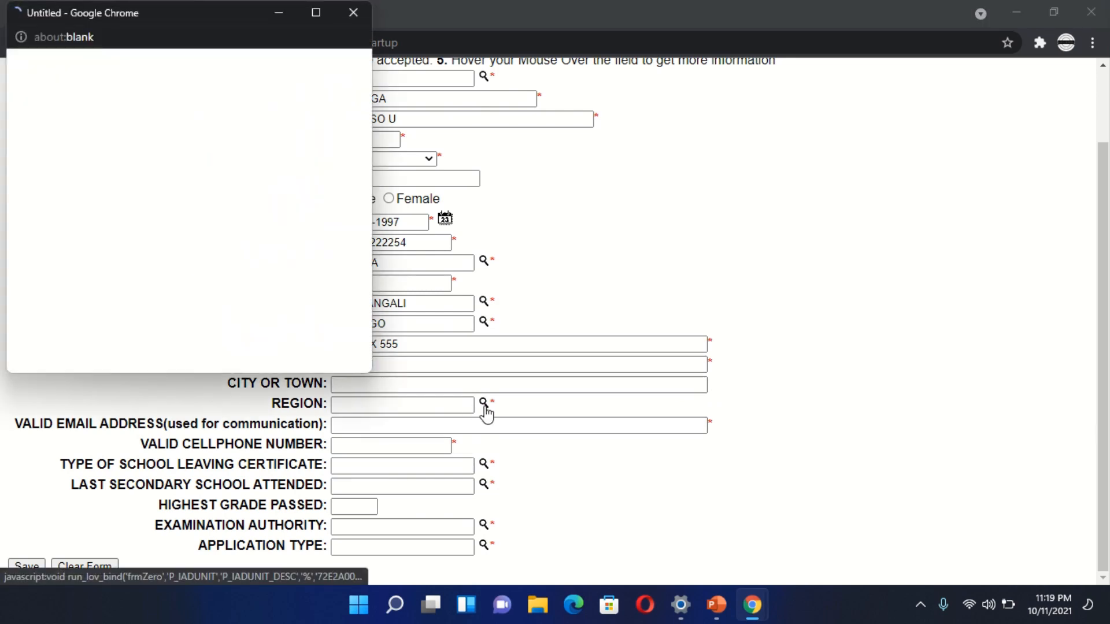
pyautogui.scroll(-3, 166, 251)
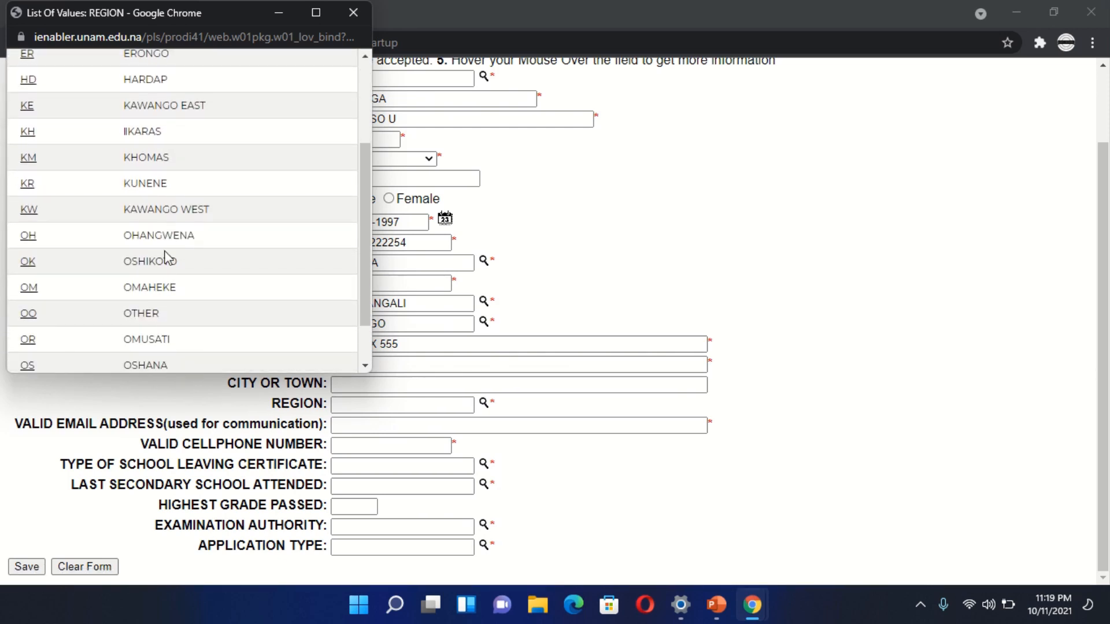
pyautogui.scroll(-1, 166, 259)
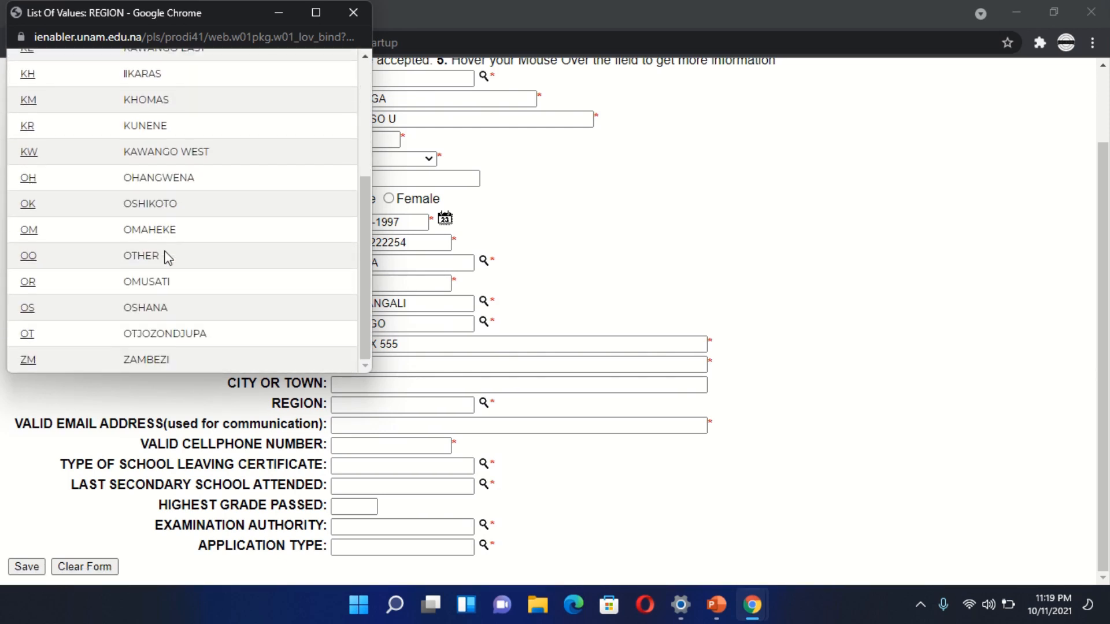
pyautogui.scroll(5, 166, 254)
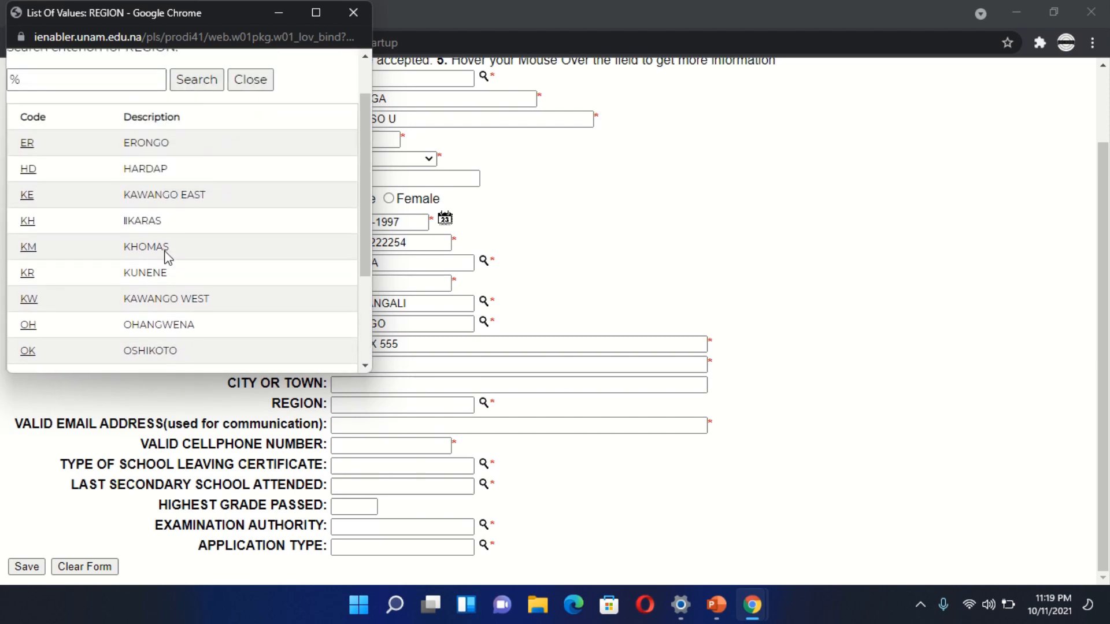
pyautogui.click(28, 200)
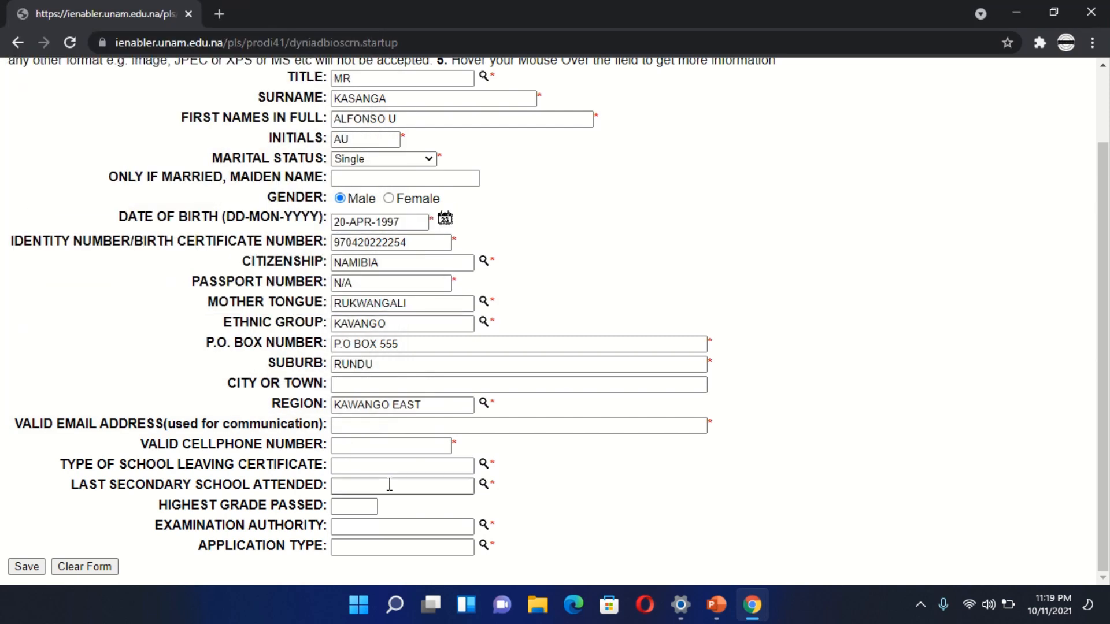
# - Enter the applicant's e-mail address in the valid email address field
pyautogui.click(512, 425)
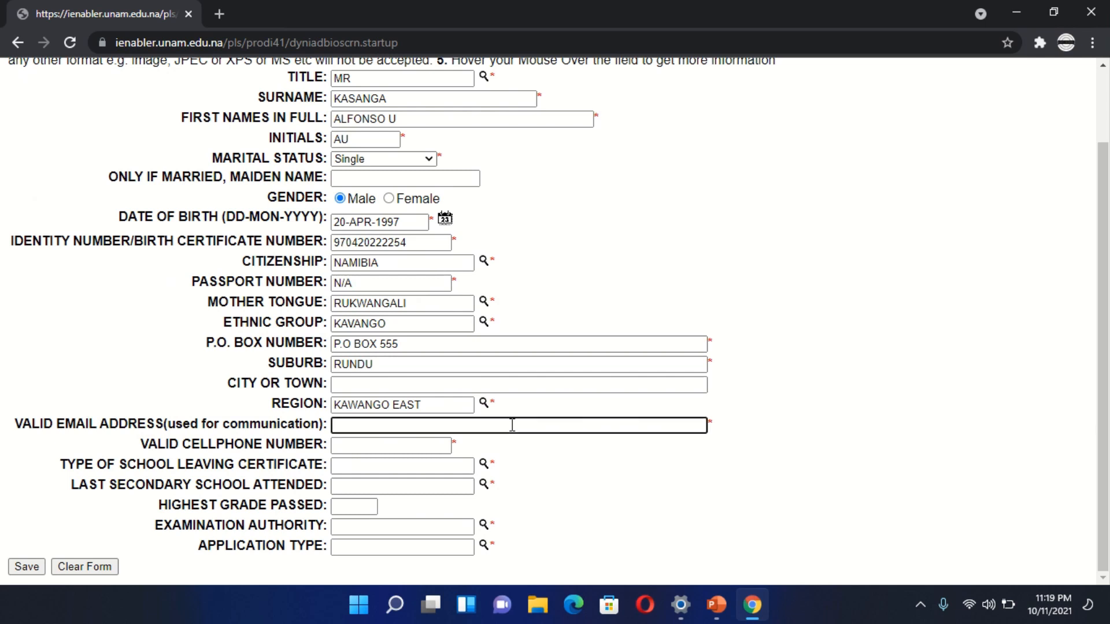
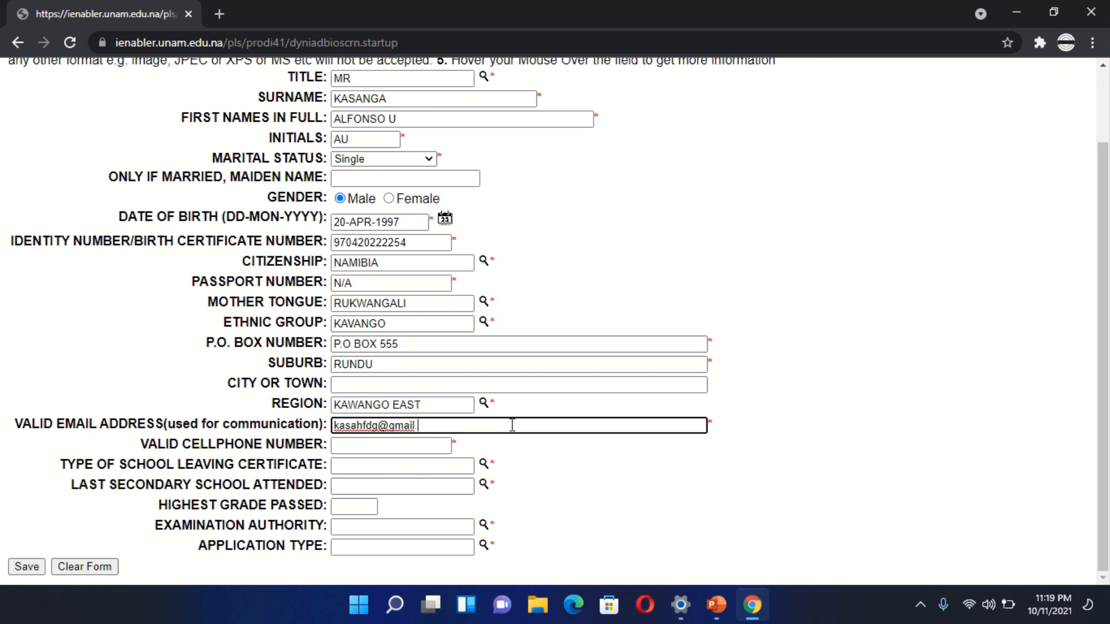
# - Enter the applicant's cellphone number in the valid cellphone number field
pyautogui.click(379, 446)
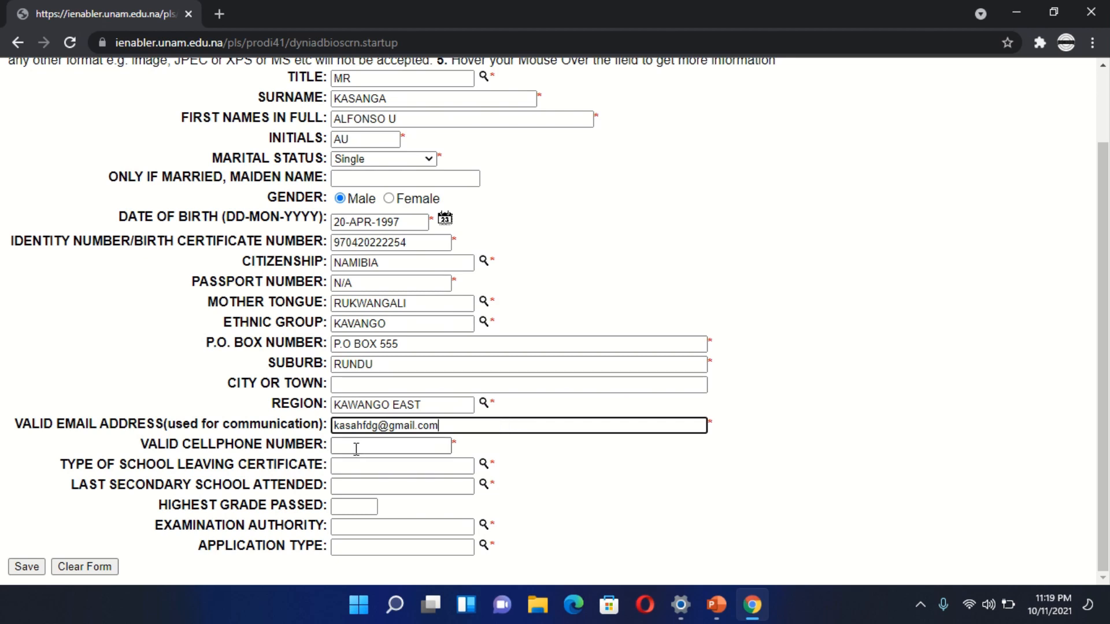
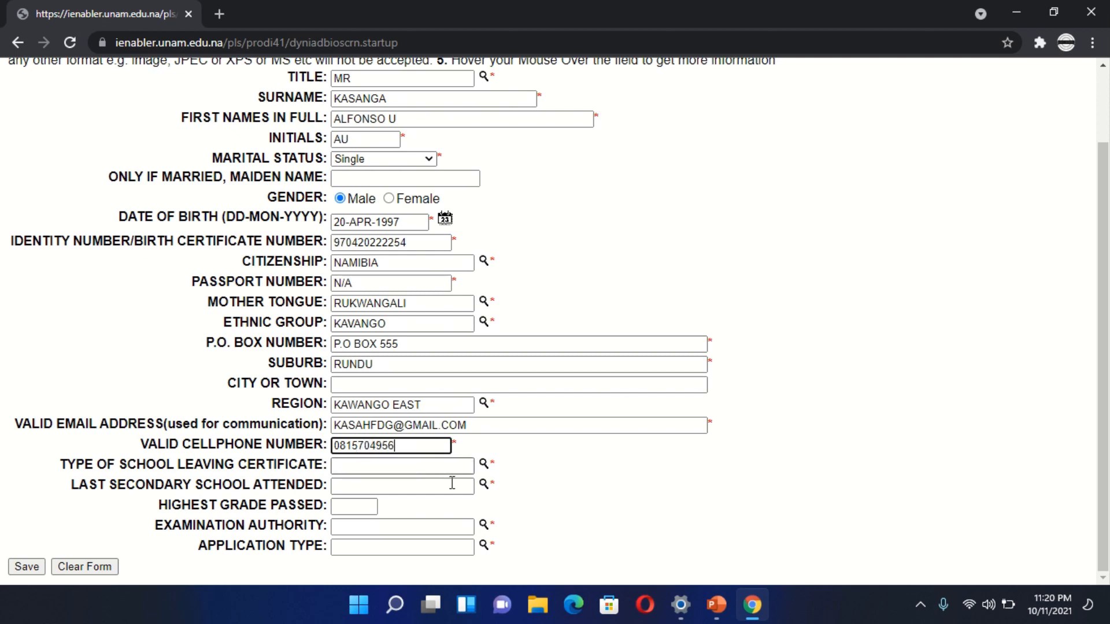
# - Set the type of school leaving certificate to ADVANCED LEVEL (AS) NAMIBIA from its list of values
pyautogui.click(486, 466)
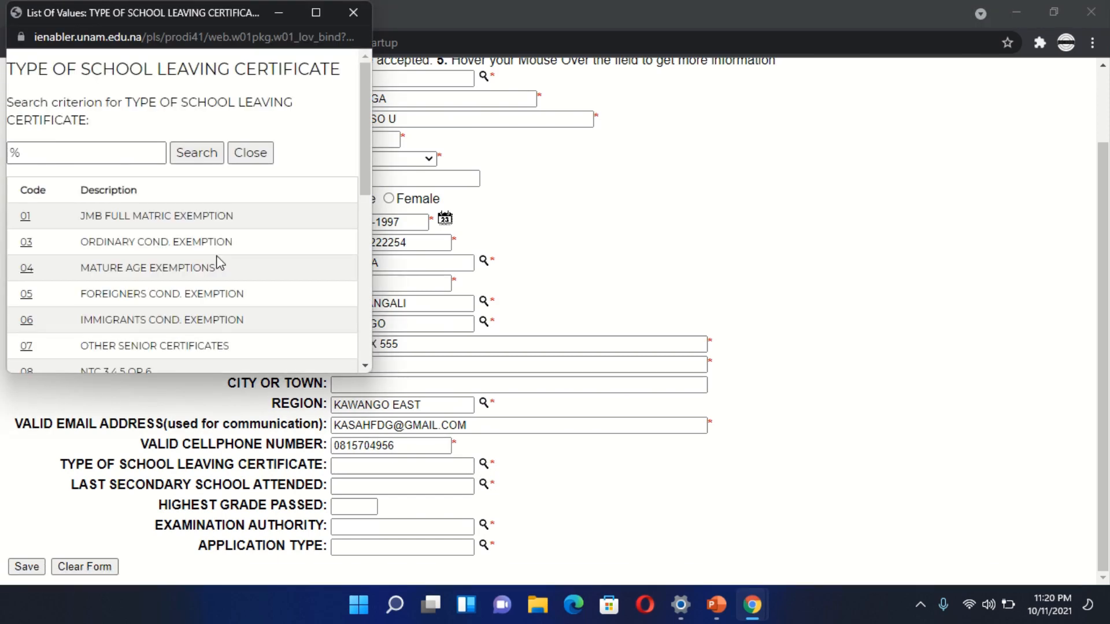
pyautogui.scroll(-4, 203, 232)
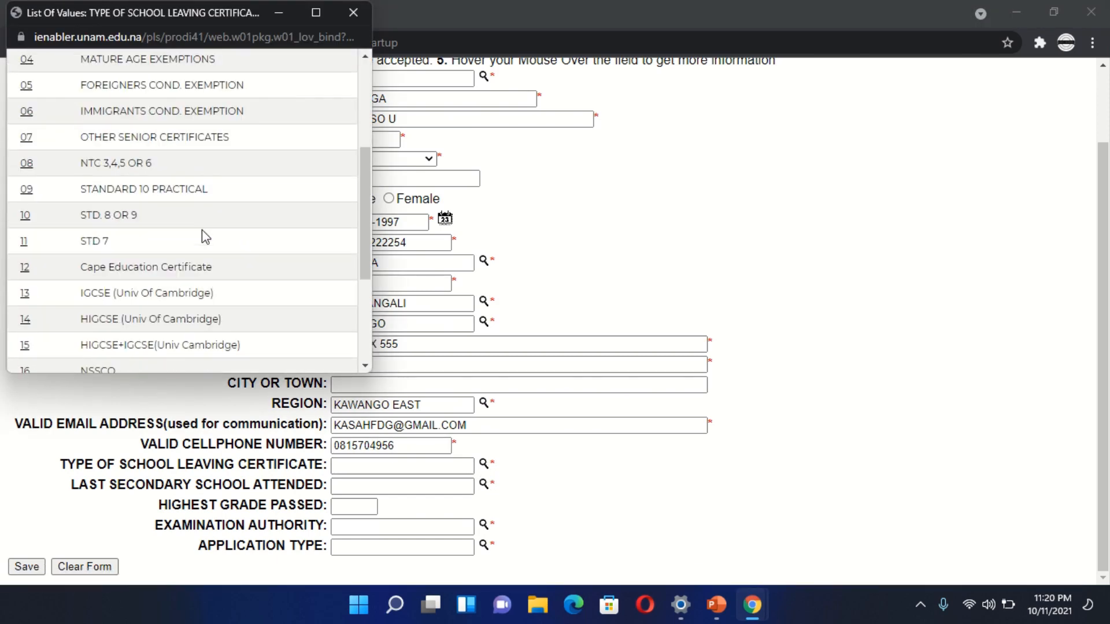
pyautogui.scroll(-5, 203, 230)
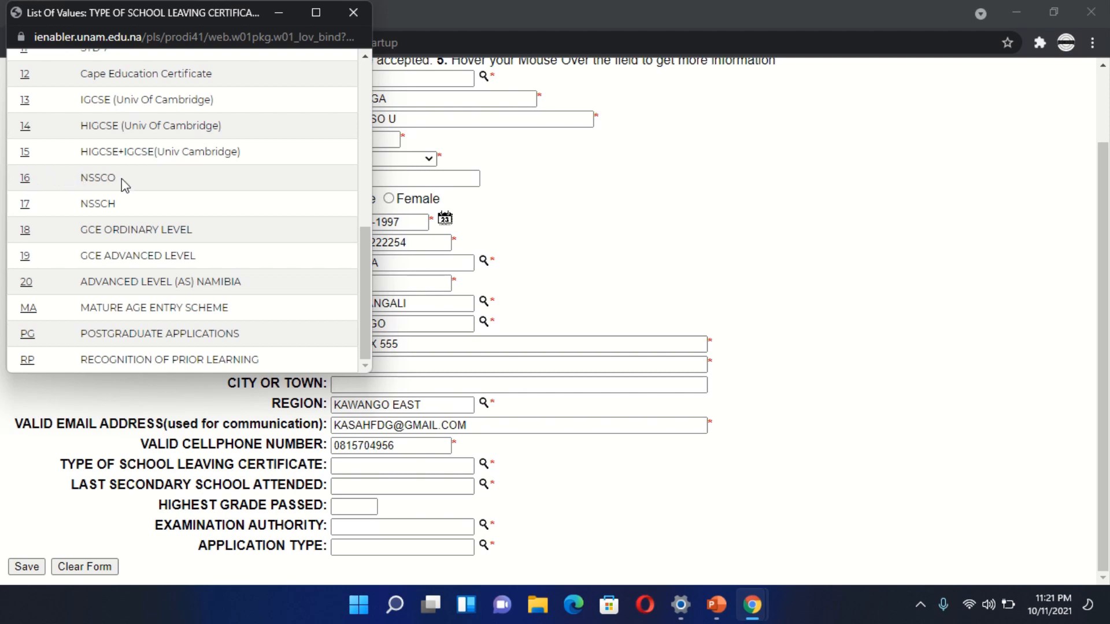
pyautogui.moveTo(124, 184); pyautogui.dragTo(70, 184)
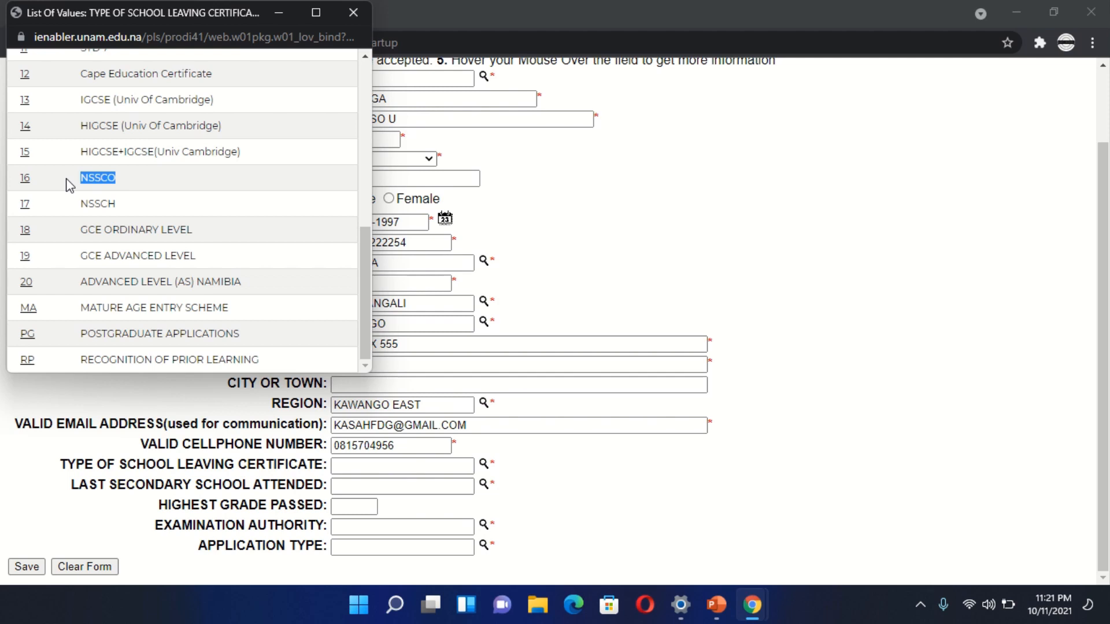
pyautogui.click(70, 185)
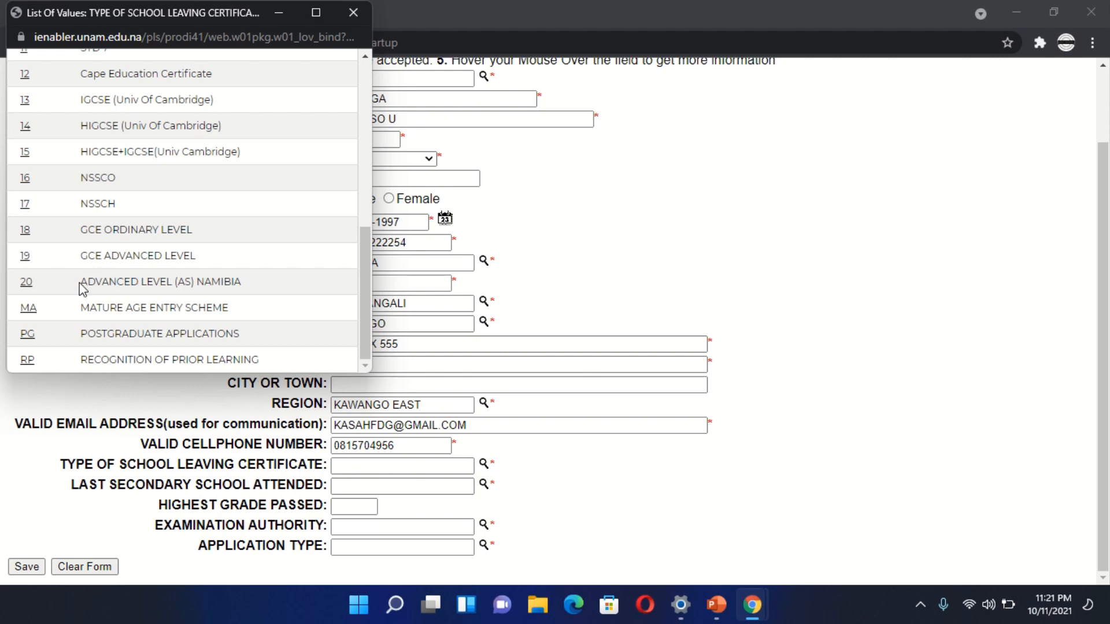
pyautogui.moveTo(83, 282)
pyautogui.mouseDown()
pyautogui.moveTo(250, 289)
pyautogui.moveTo(70, 289)
pyautogui.mouseUp()
pyautogui.click(21, 284)
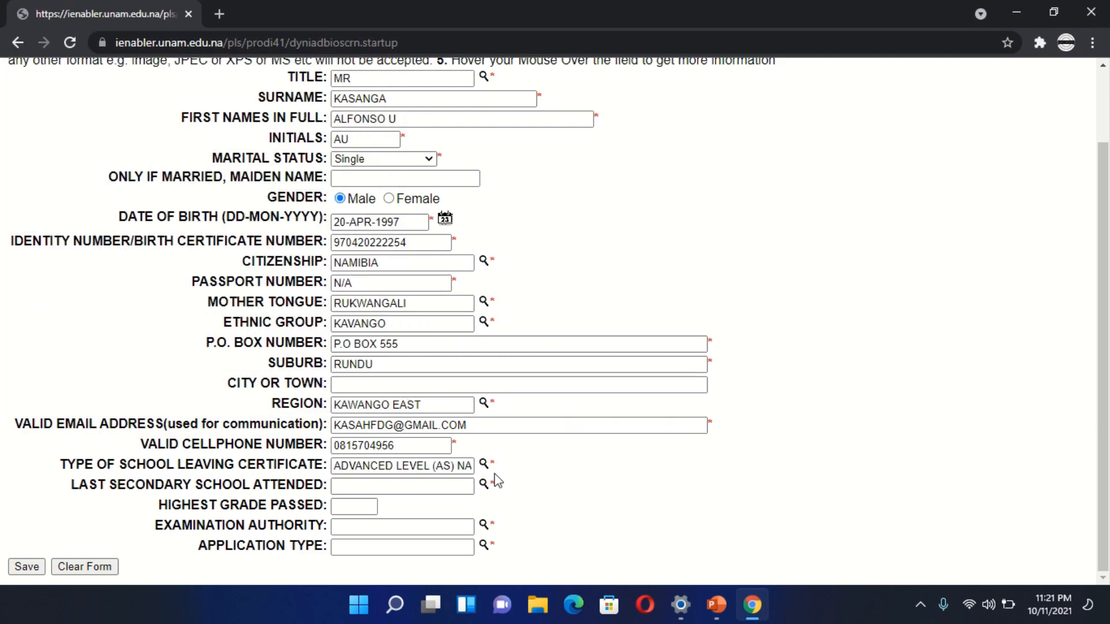
# - Search the list of last secondary schools attended for "%dr kampungu"
pyautogui.click(483, 485)
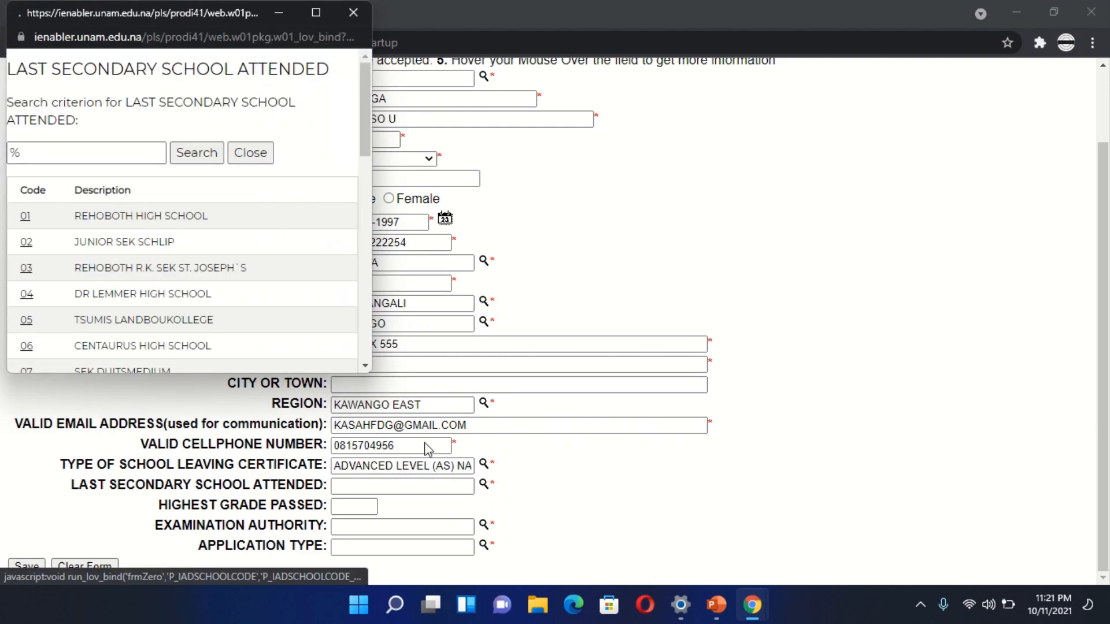
pyautogui.click(52, 150)
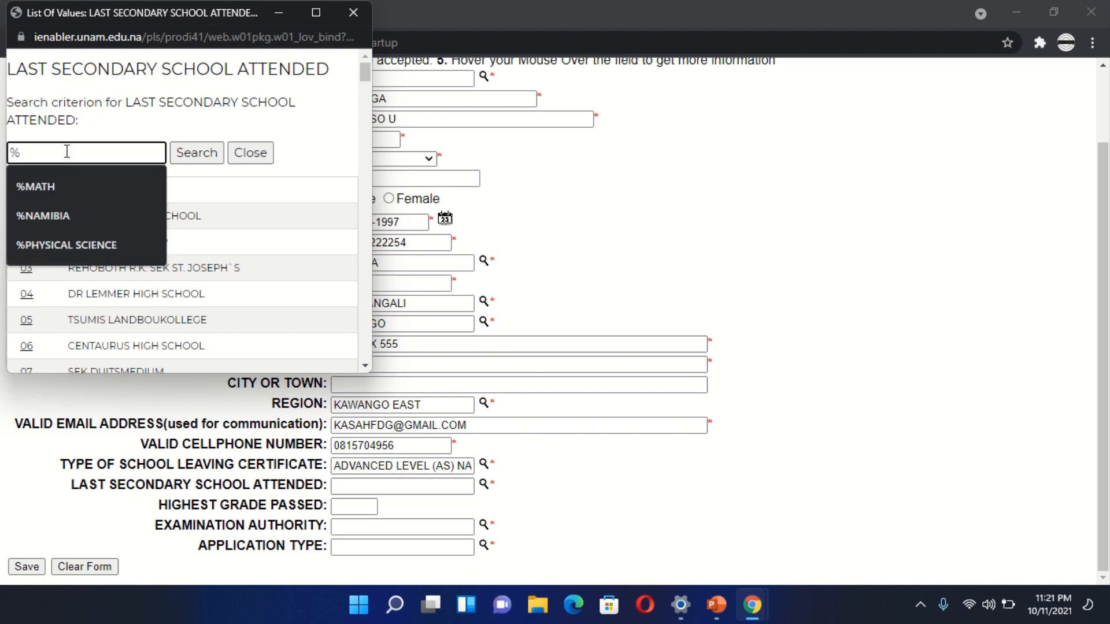
pyautogui.write('dr')
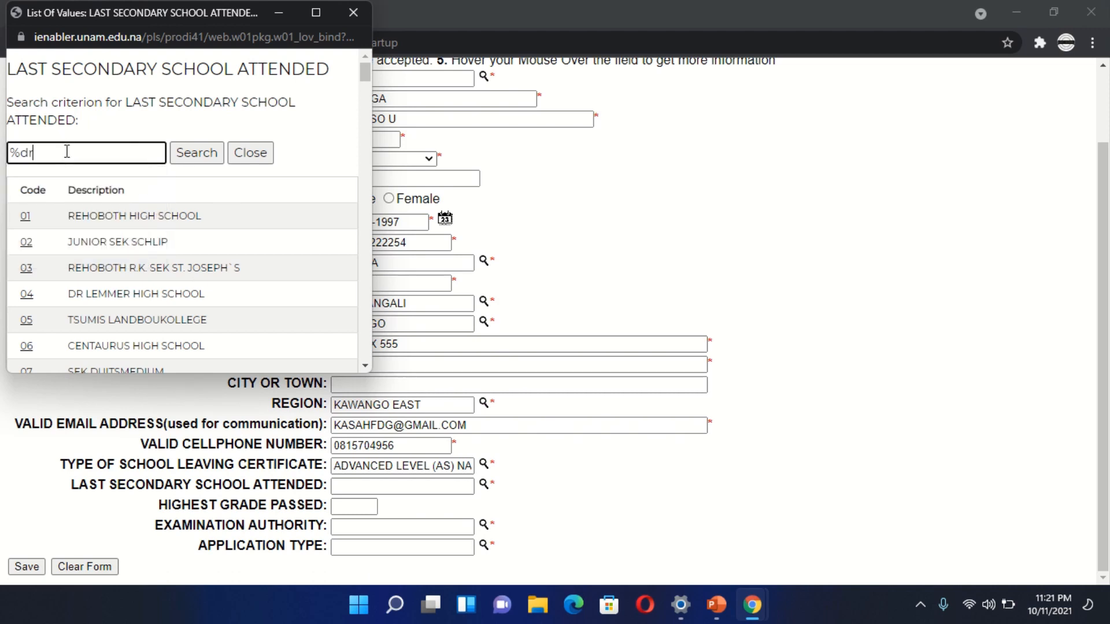
pyautogui.write(' ka')
pyautogui.write('mbung')
pyautogui.write('yu')
pyautogui.press('BackSpace')
pyautogui.press('BackSpace')
pyautogui.write('u')
pyautogui.press('Return')
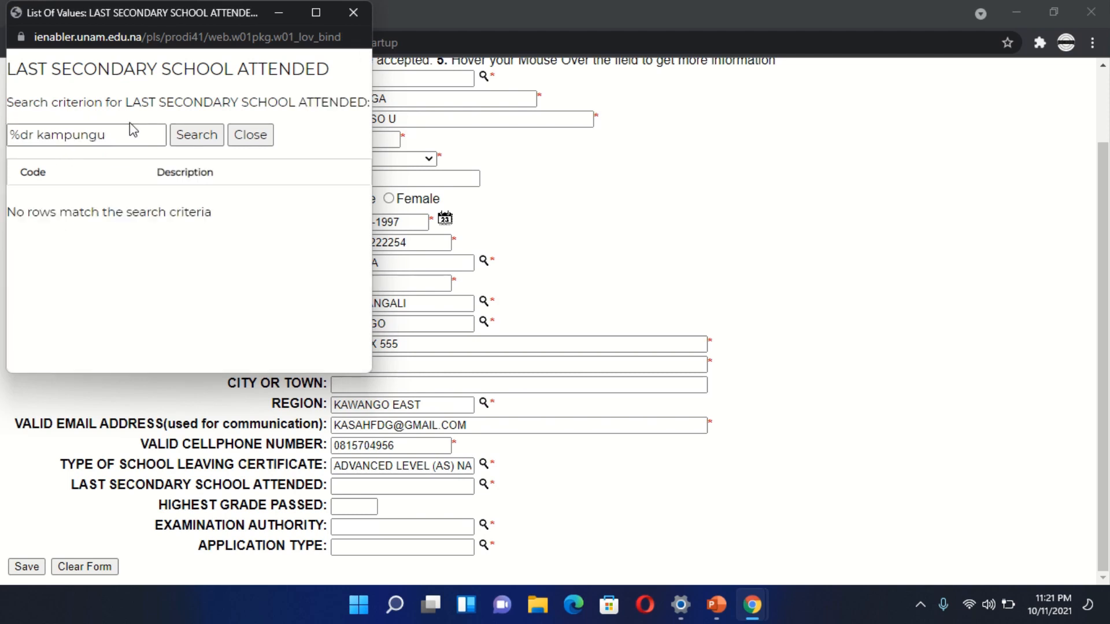
# - Search the secondary school list for "%elia m neromba sss%" and close the list without choosing a school
pyautogui.click(118, 136)
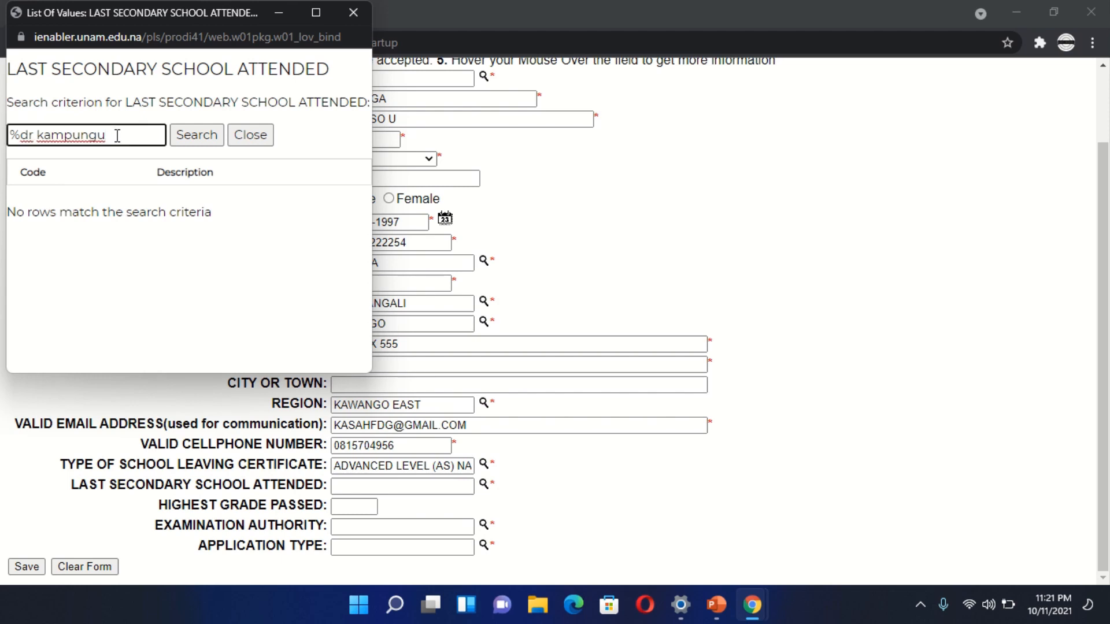
pyautogui.press('BackSpace')
pyautogui.press('BackSpace')
pyautogui.press('BackSpace')
pyautogui.press('BackSpace')
pyautogui.press('BackSpace')
pyautogui.press('BackSpace')
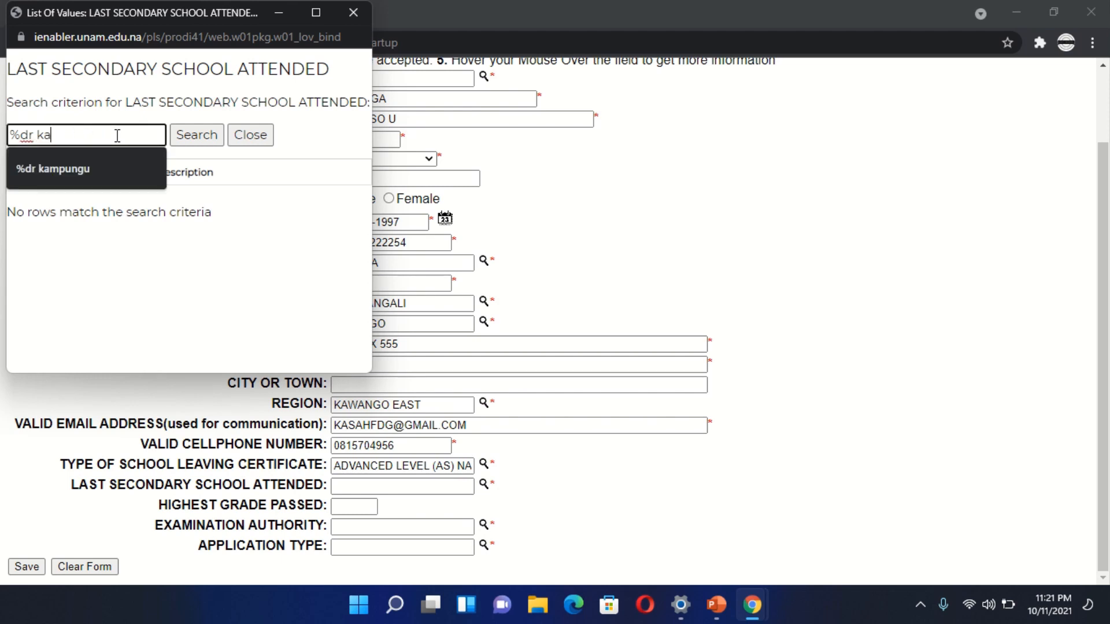
pyautogui.press('BackSpace')
pyautogui.press('BackSpace')
pyautogui.press('BackSpace')
pyautogui.press('BackSpace')
pyautogui.press('BackSpace')
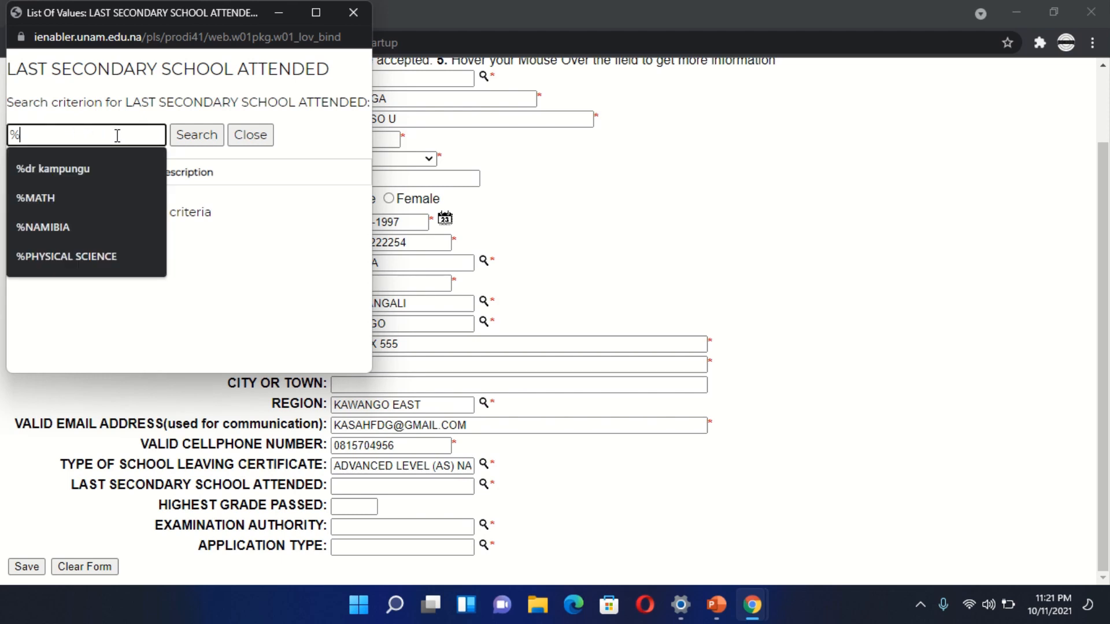
pyautogui.write('elia')
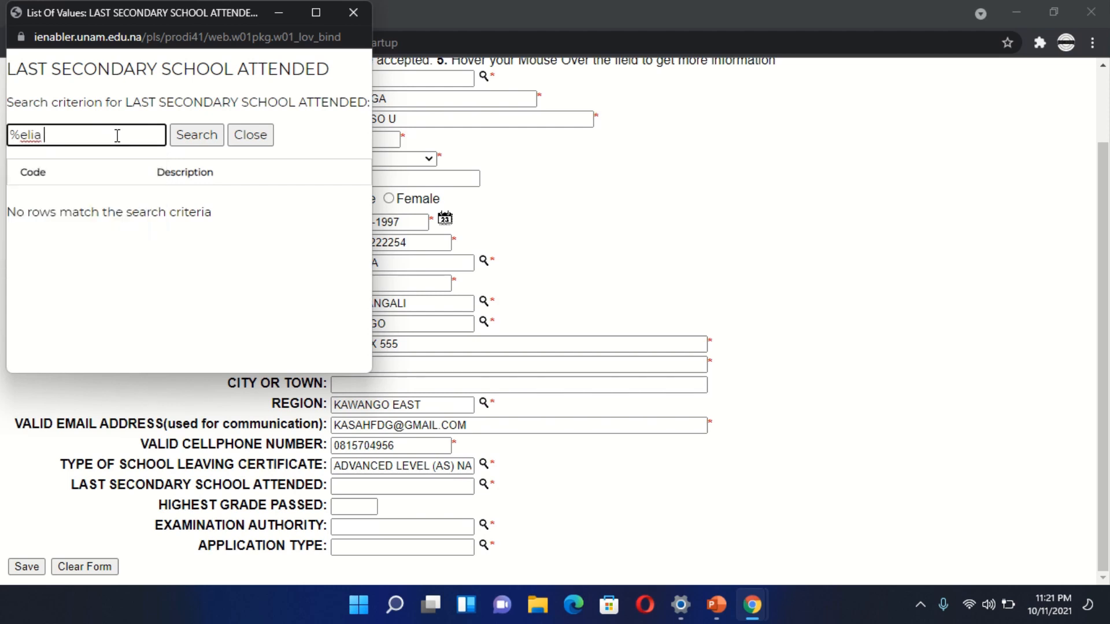
pyautogui.write(' m neromba sss')
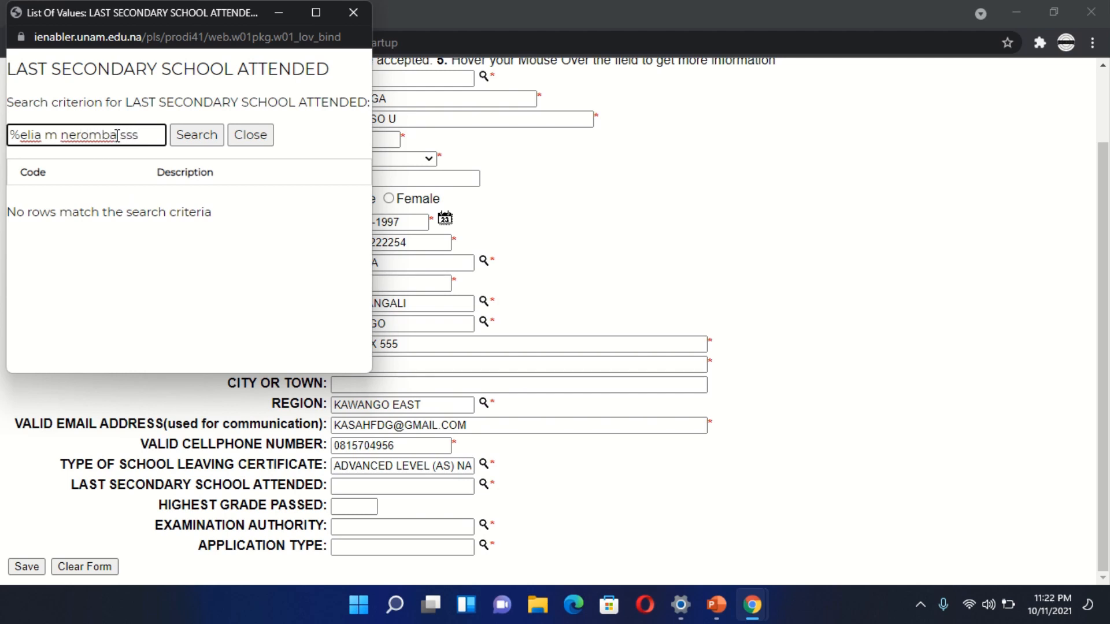
pyautogui.write('%')
pyautogui.click(191, 139)
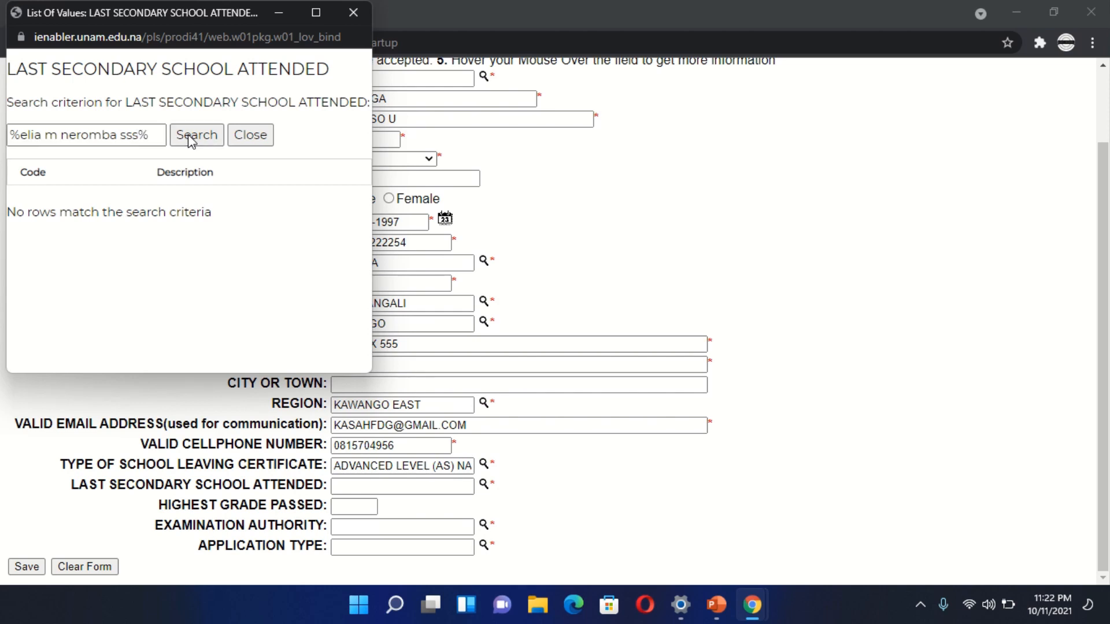
pyautogui.click(136, 134)
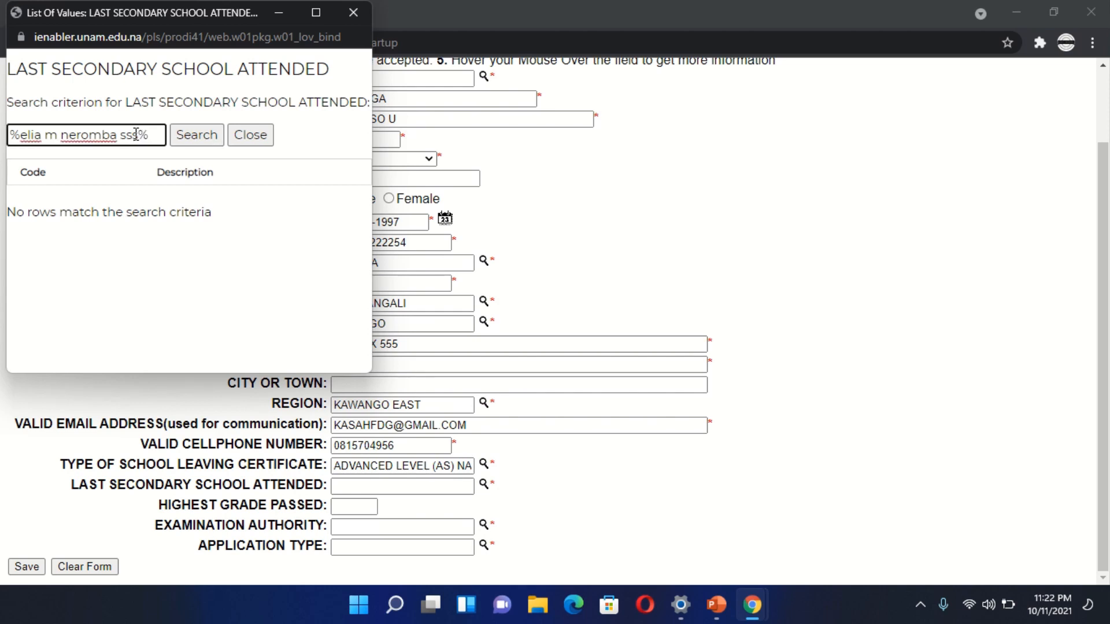
pyautogui.press('BackSpace')
pyautogui.press('BackSpace')
pyautogui.press('BackSpace')
pyautogui.press('BackSpace')
pyautogui.press('BackSpace')
pyautogui.press('BackSpace')
pyautogui.press('BackSpace')
pyautogui.press('BackSpace')
pyautogui.press('BackSpace')
pyautogui.press('BackSpace')
pyautogui.press('BackSpace')
pyautogui.press('BackSpace')
pyautogui.press('BackSpace')
pyautogui.press('BackSpace')
pyautogui.press('BackSpace')
pyautogui.press('BackSpace')
pyautogui.press('BackSpace')
pyautogui.press('BackSpace')
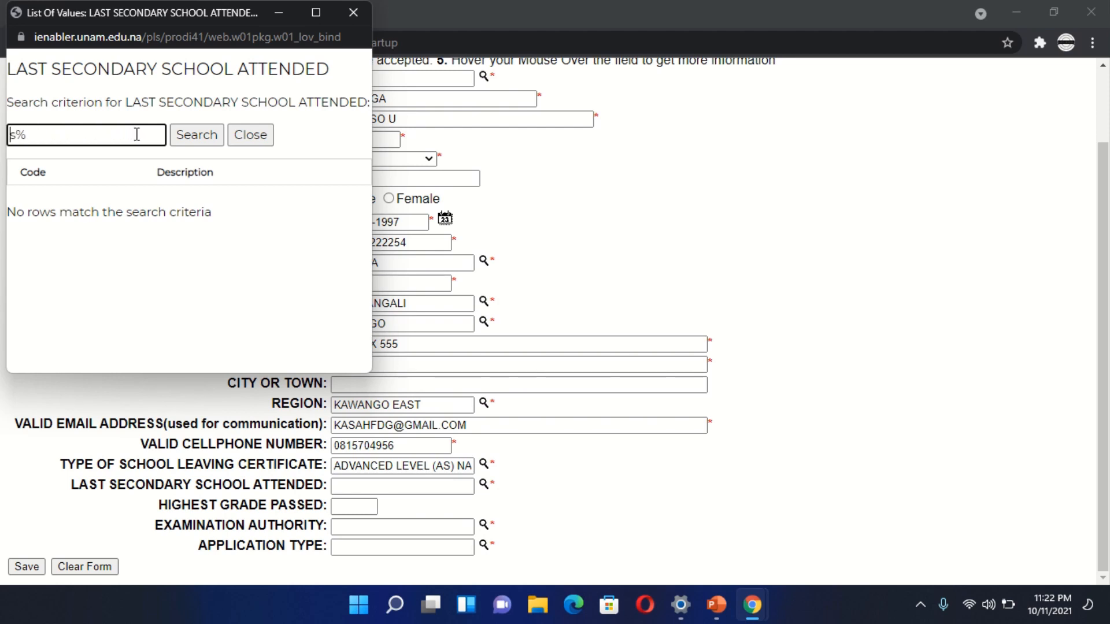
pyautogui.click(254, 135)
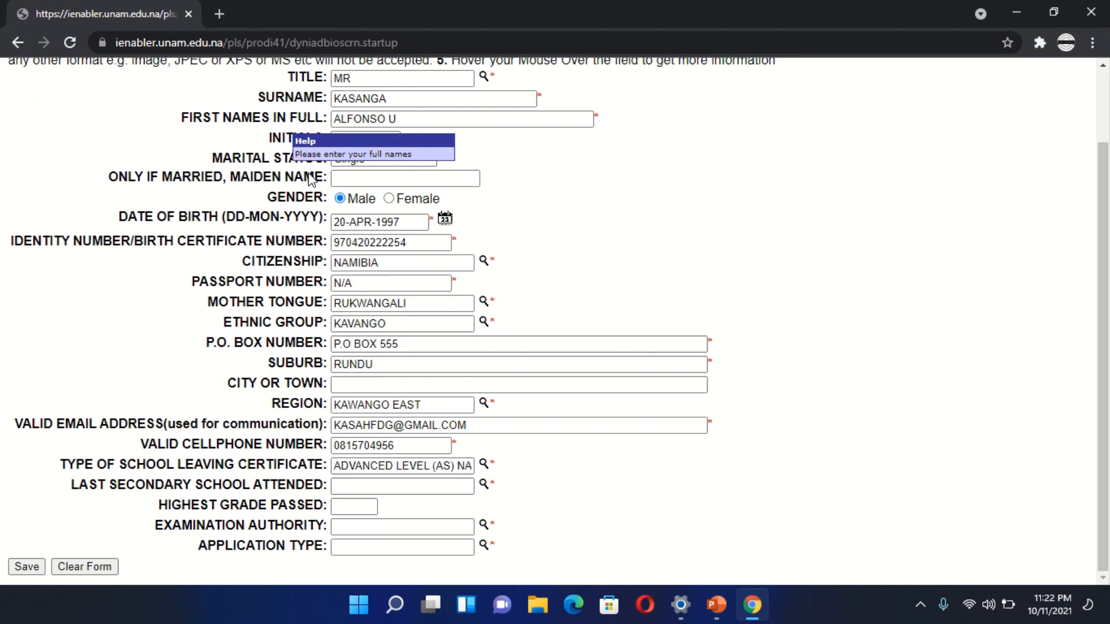
# - Set the last secondary school attended to MARIA MWENGERE SEC SCHOOL, code 105, from the full list of schools
pyautogui.click(485, 486)
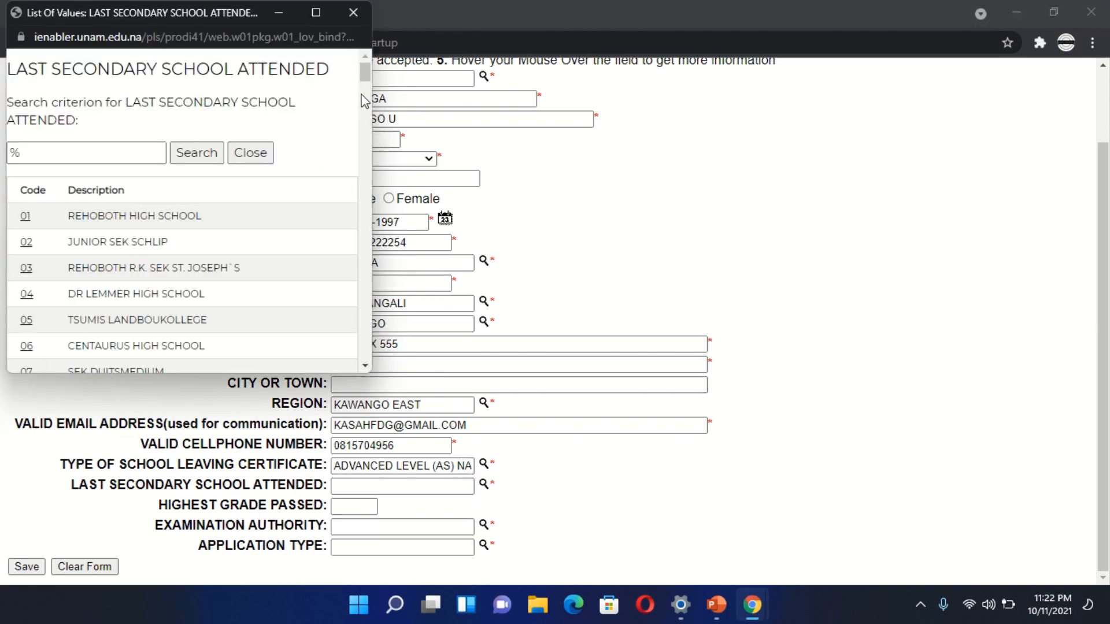
pyautogui.moveTo(366, 74); pyautogui.dragTo(392, 210)
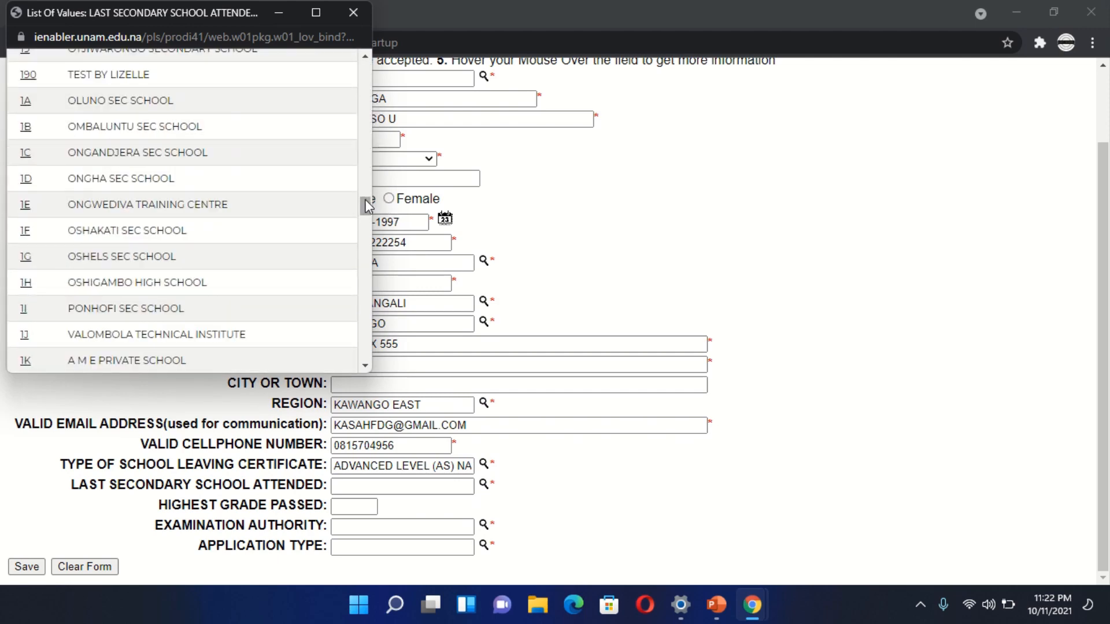
pyautogui.moveTo(366, 198); pyautogui.dragTo(373, 97)
pyautogui.scroll(3, 368, 88)
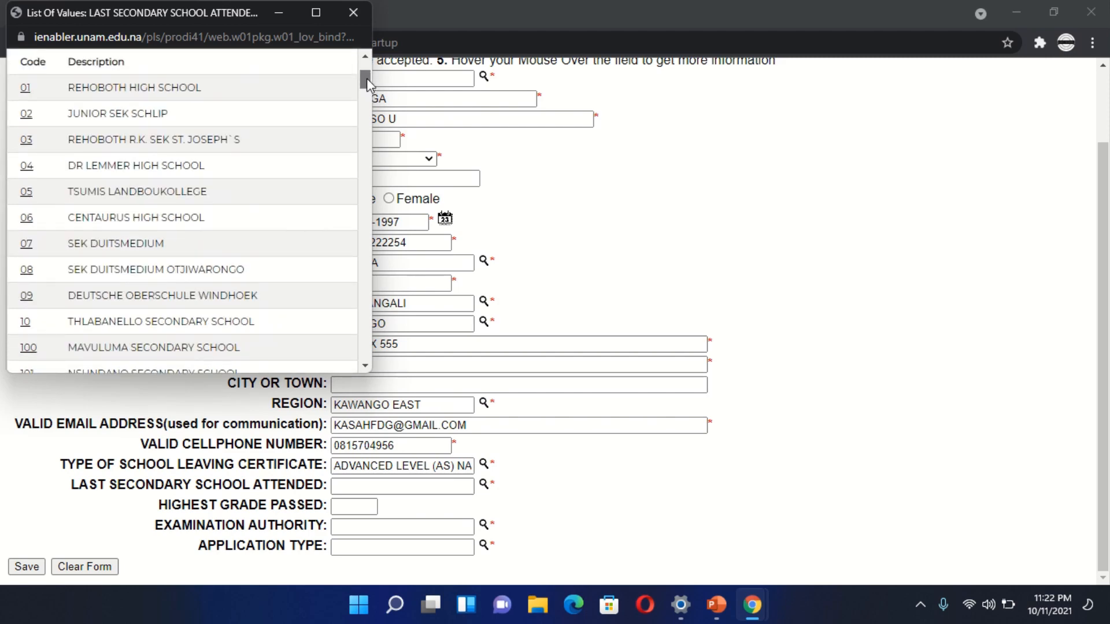
pyautogui.moveTo(367, 79); pyautogui.dragTo(372, 100)
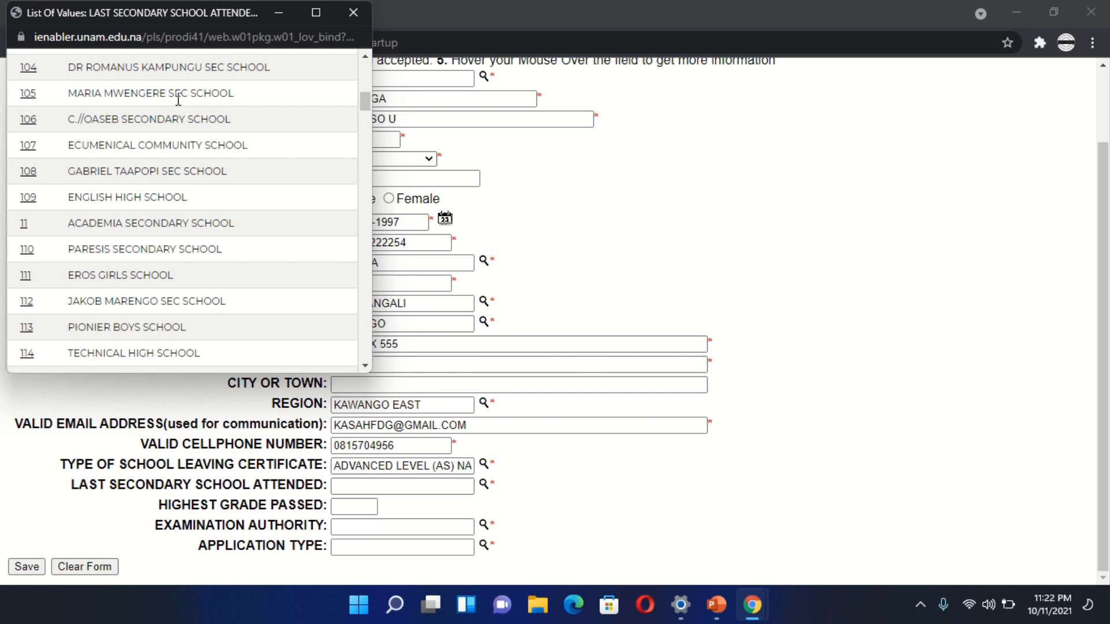
pyautogui.click(29, 94)
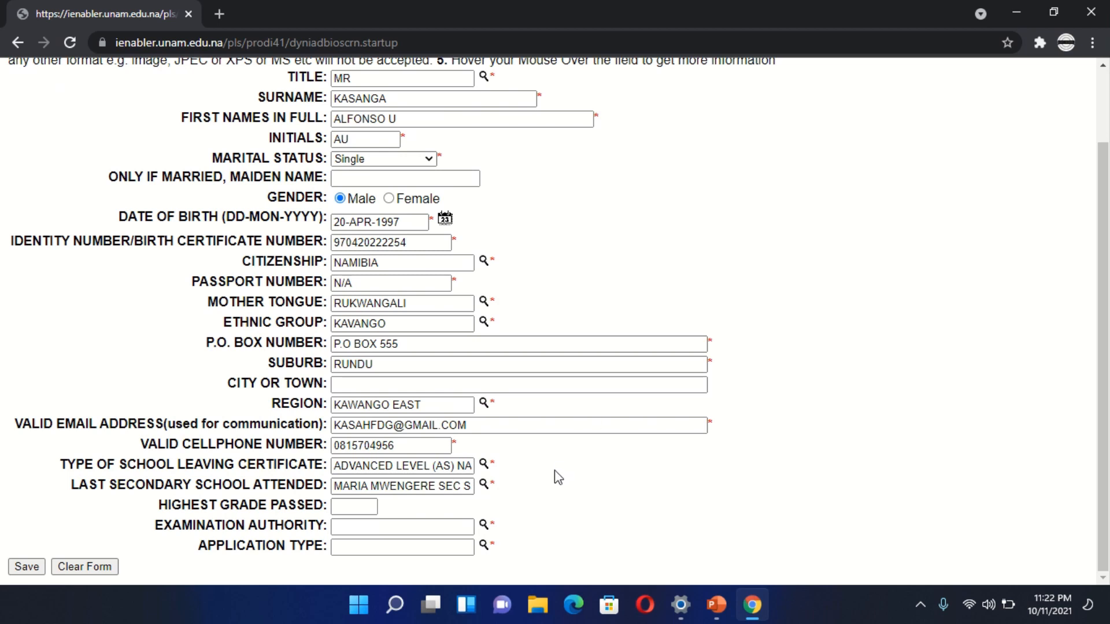
# - Enter 12 as the applicant's highest grade passed
pyautogui.click(360, 510)
pyautogui.write('12')
pyautogui.press('BackSpace')
pyautogui.write('1')
pyautogui.press('BackSpace')
pyautogui.write('2')
# - Set the examination authority to NAMIBIA - MINISTRY OF EDUC from its list of values
pyautogui.click(484, 527)
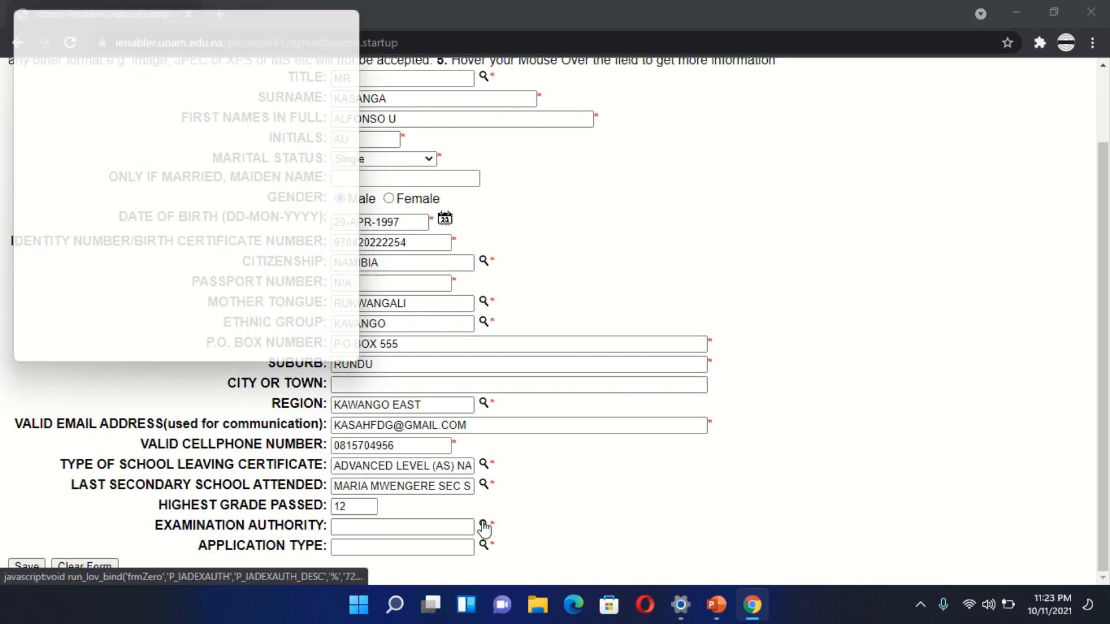
pyautogui.scroll(-3, 266, 354)
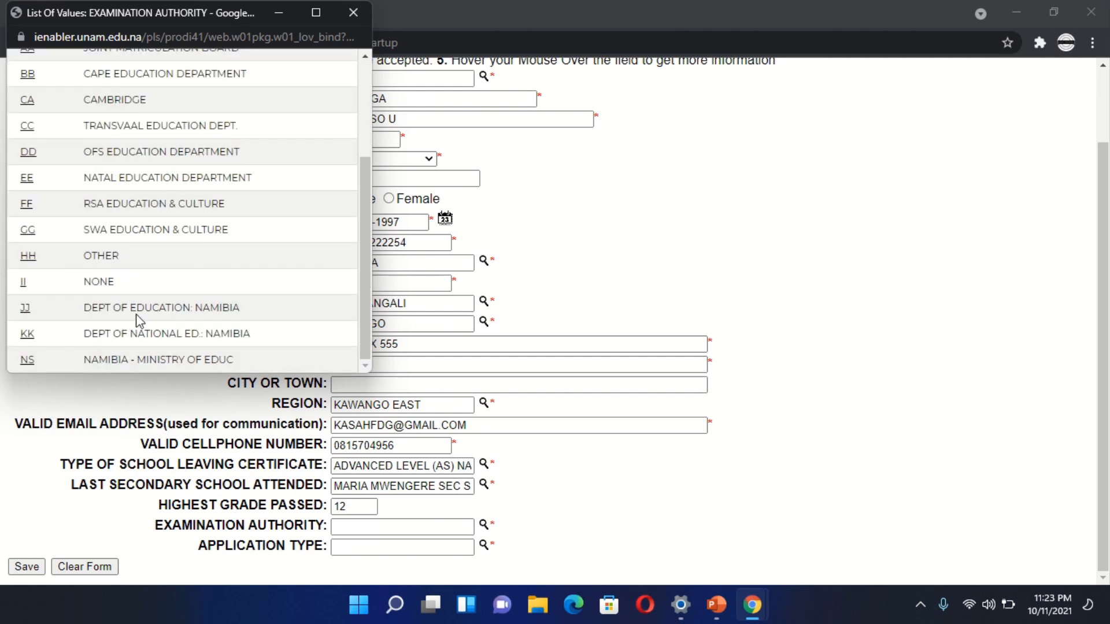
pyautogui.click(26, 362)
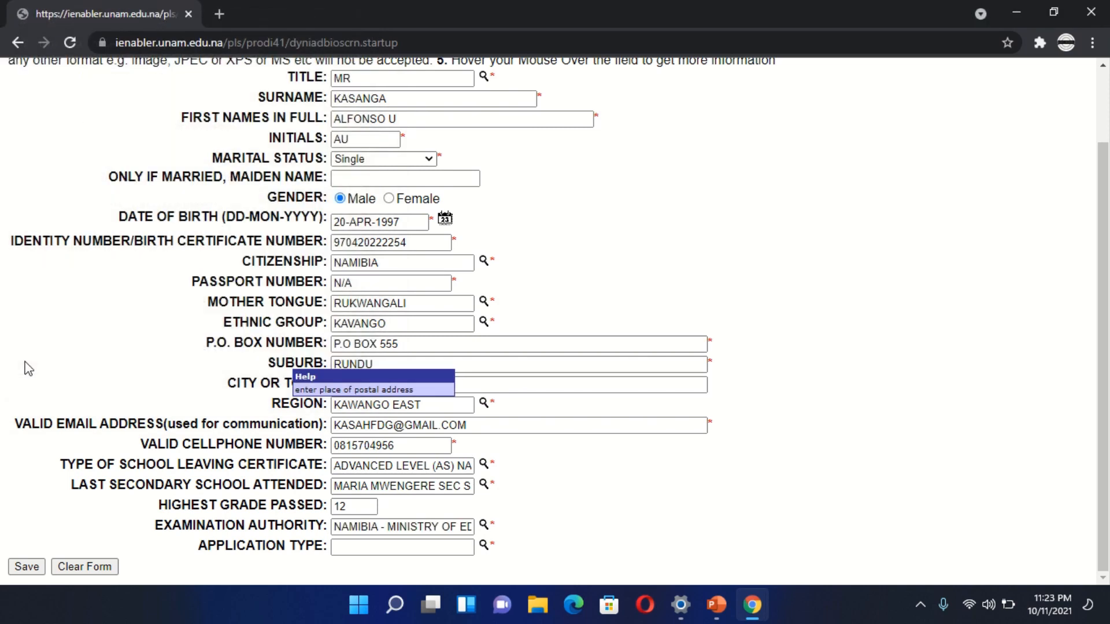
# - Set the application type to UNDERGRADUATE from its list of values
pyautogui.click(485, 547)
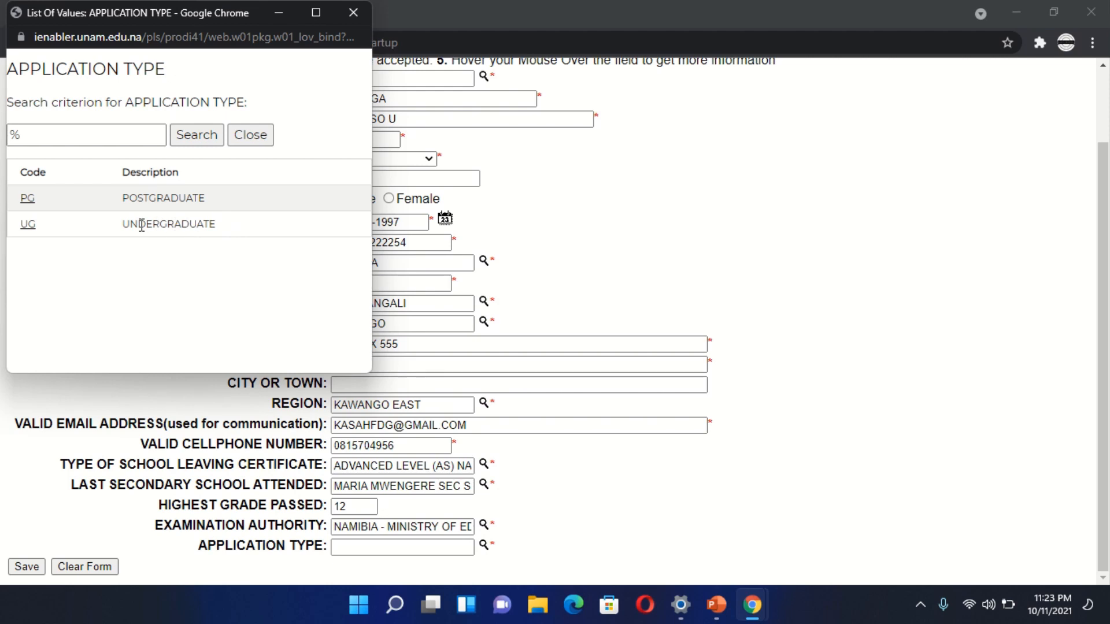
pyautogui.moveTo(123, 223); pyautogui.dragTo(224, 235)
pyautogui.click(194, 236)
pyautogui.moveTo(122, 224); pyautogui.dragTo(255, 253)
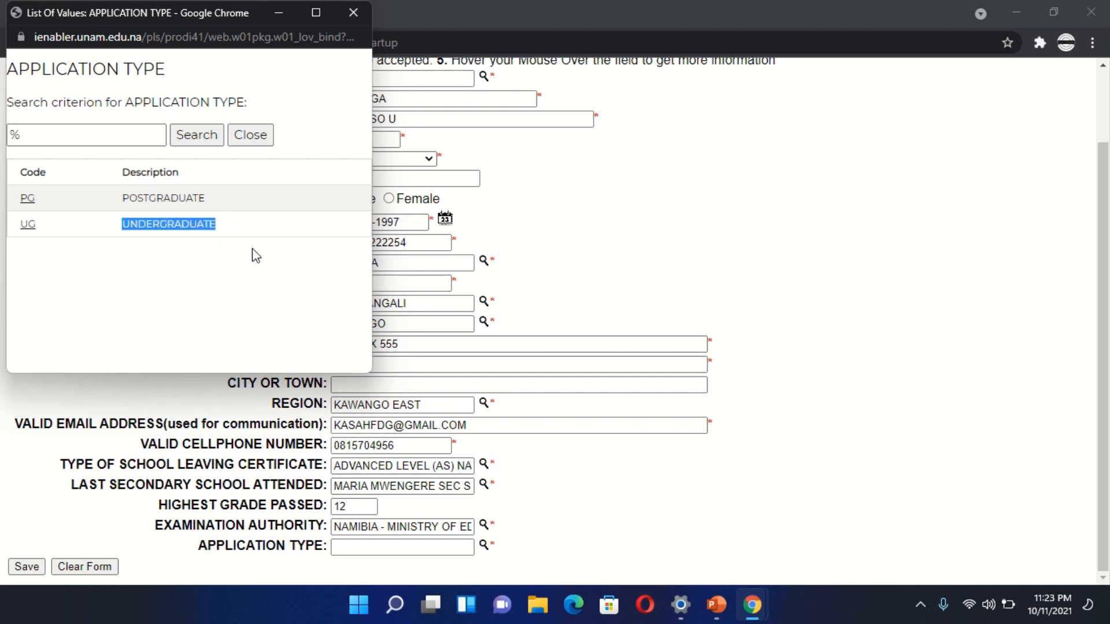
pyautogui.click(28, 224)
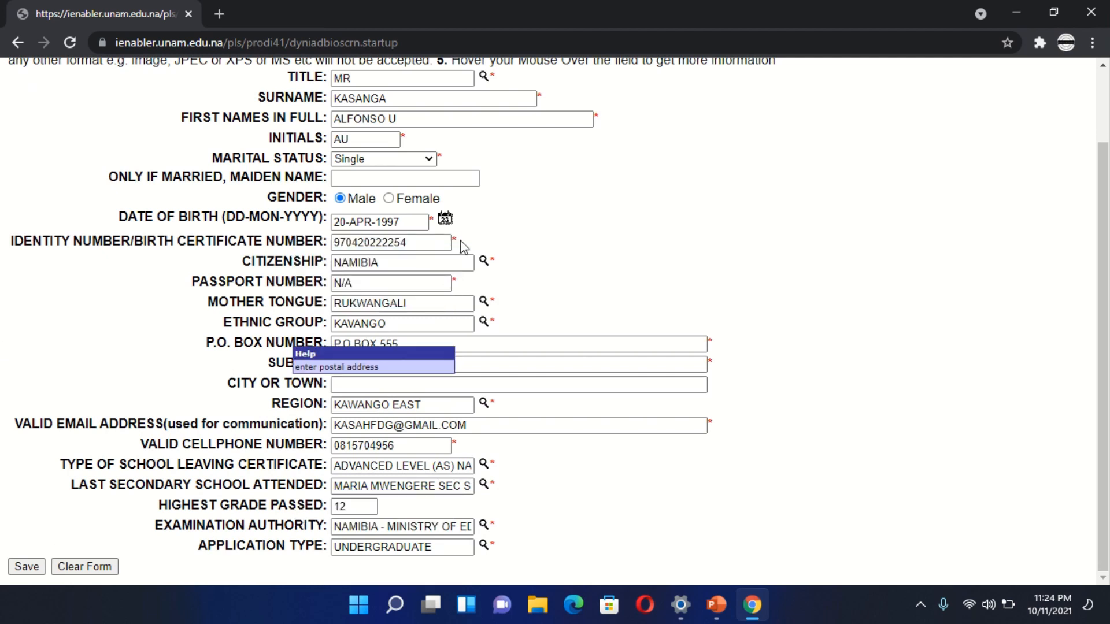
# - Review the completed biographical form's entries from the title through the application type
pyautogui.scroll(2, 490, 239)
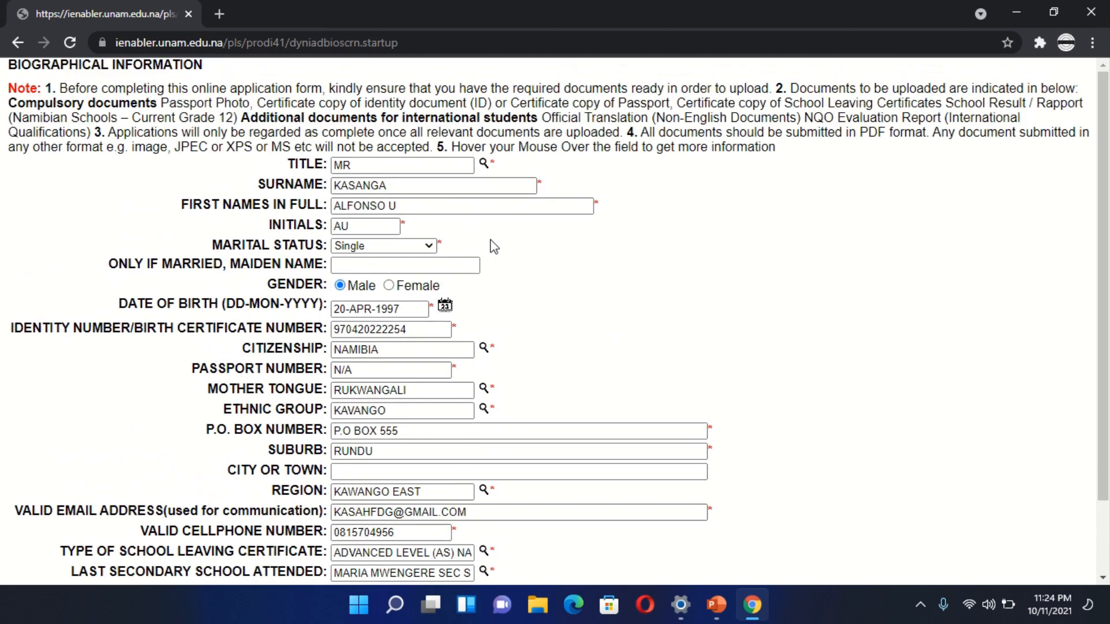
pyautogui.scroll(-2, 490, 240)
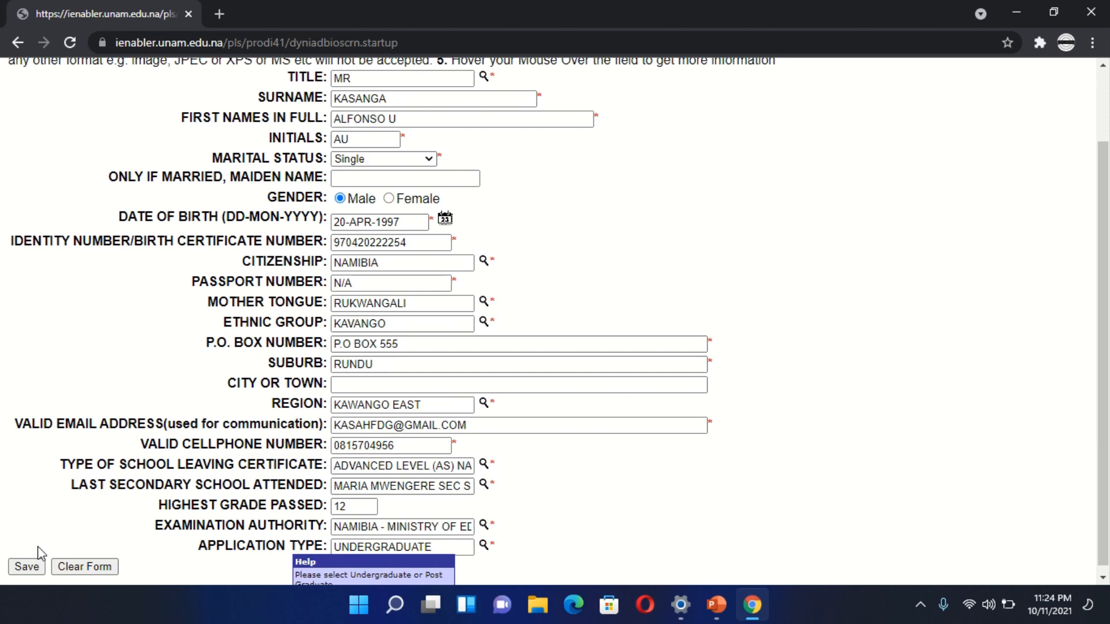
pyautogui.scroll(2, 37, 547)
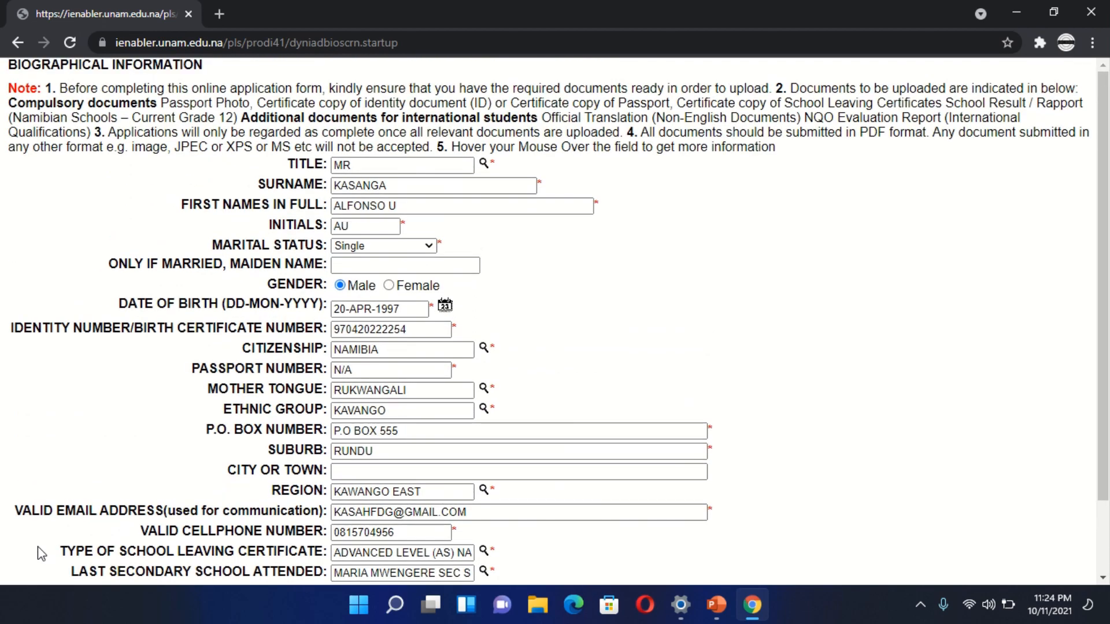
pyautogui.scroll(-2, 41, 554)
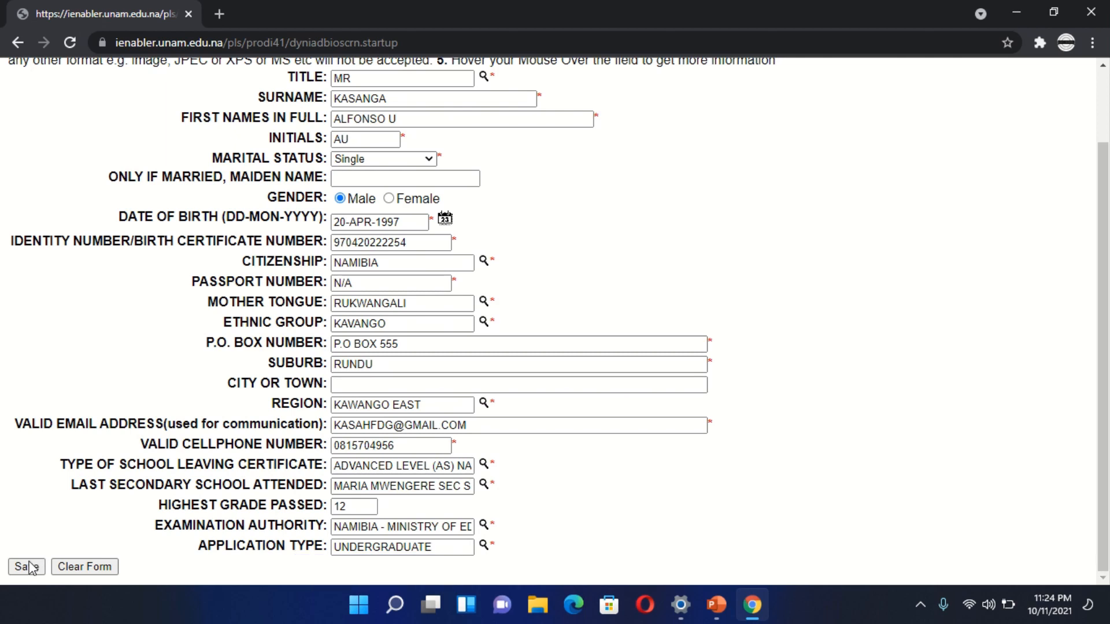
# - Save the completed biographical form and examine the reference number issued on the Pin Creation page
pyautogui.click(27, 568)
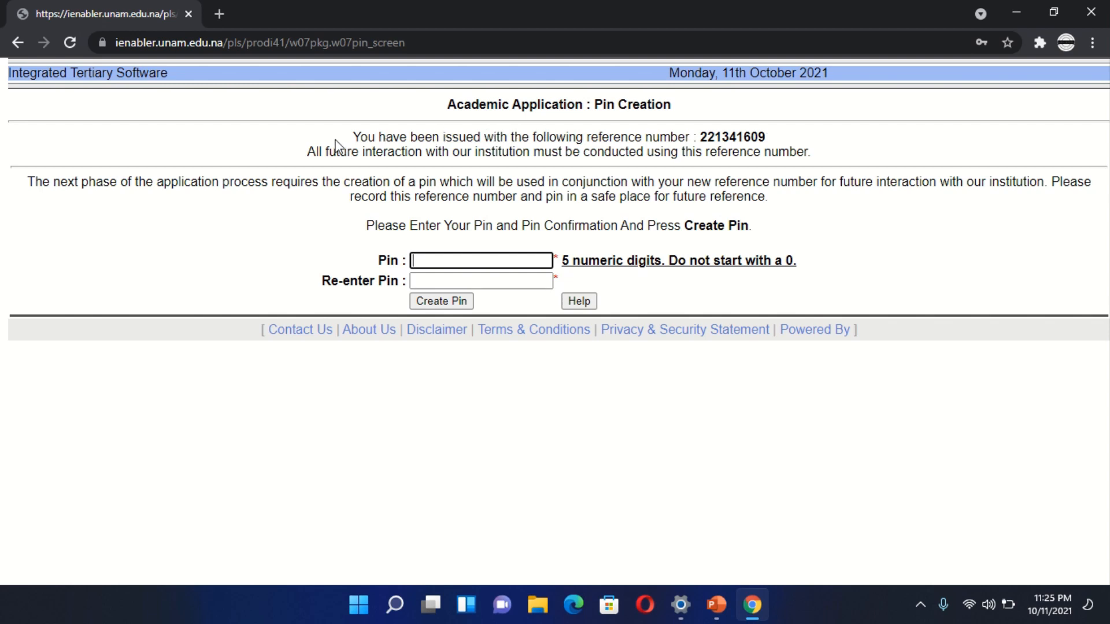
pyautogui.moveTo(353, 138); pyautogui.dragTo(692, 138)
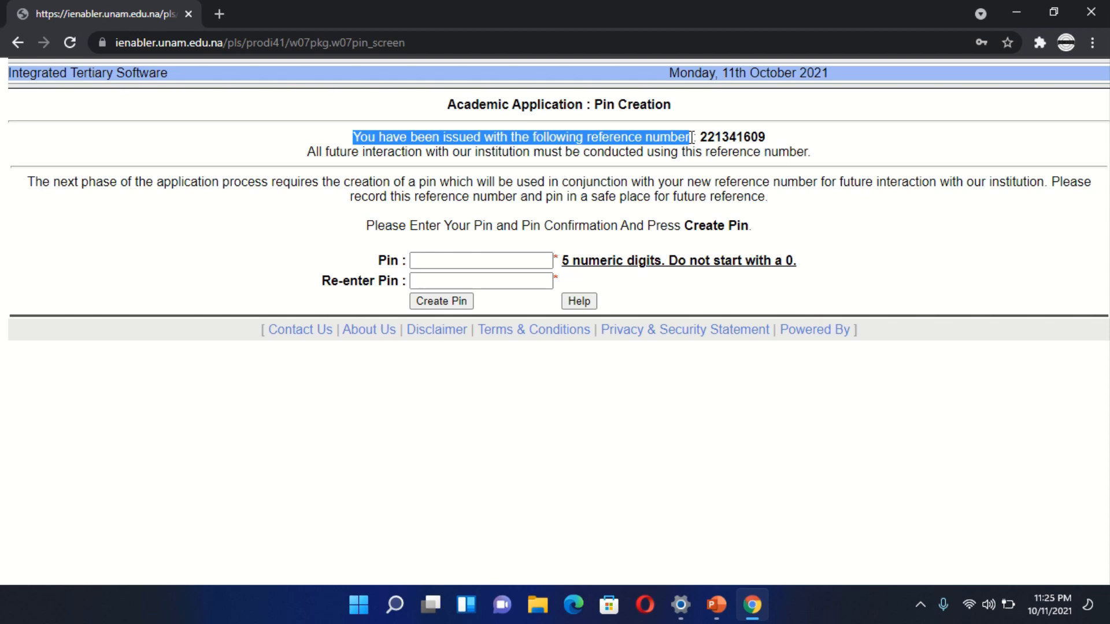
pyautogui.click(701, 137)
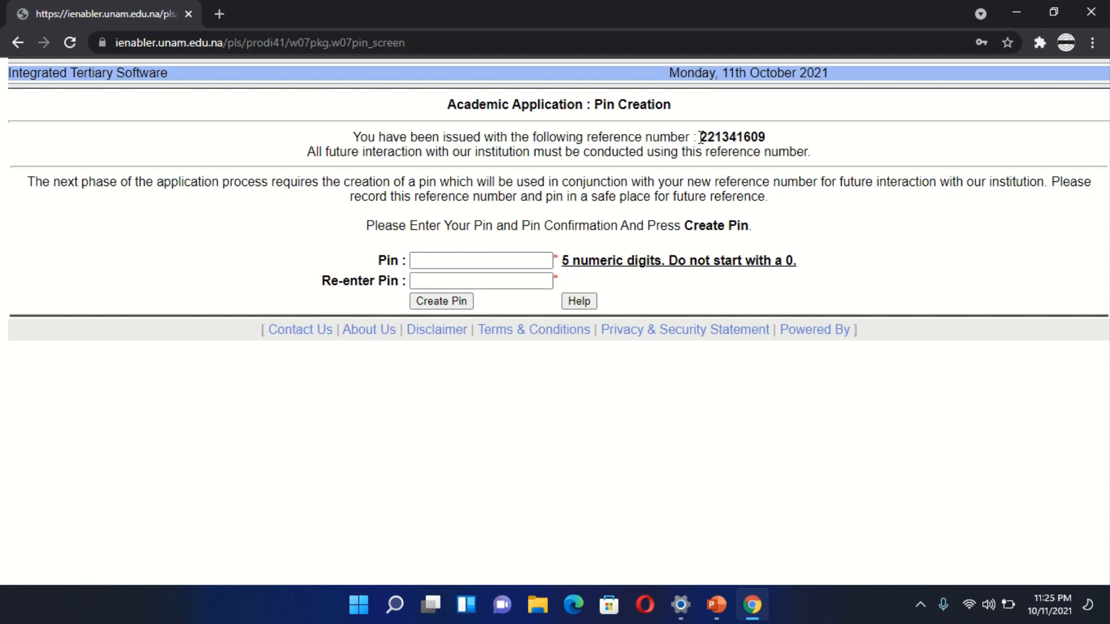
pyautogui.doubleClick(700, 137)
pyautogui.click(779, 136)
pyautogui.moveTo(700, 137); pyautogui.dragTo(771, 138)
pyautogui.click(778, 141)
# - Enter the five-digit application PIN, repeat it in the confirmation field, and create the PIN
pyautogui.click(496, 261)
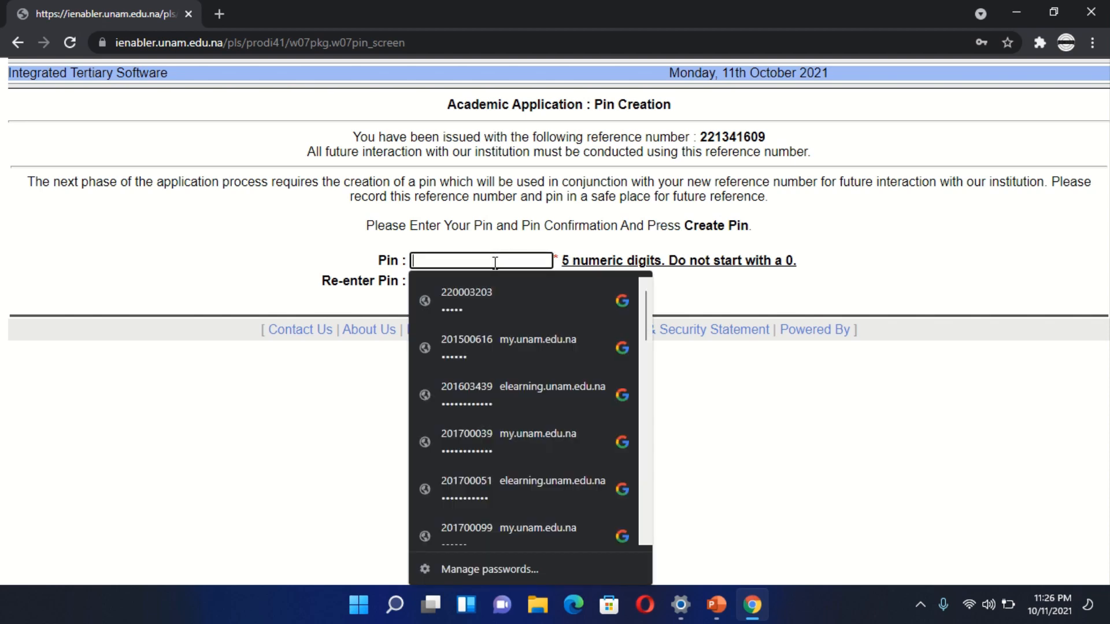
pyautogui.write('•••••')
pyautogui.click(374, 261)
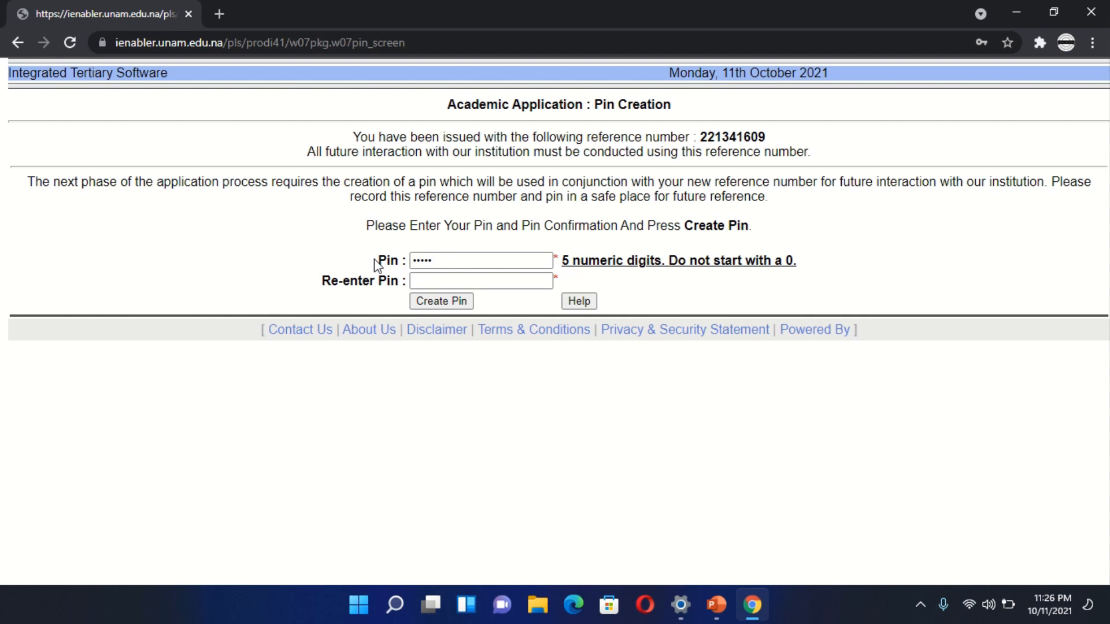
pyautogui.click(441, 280)
pyautogui.write('•••')
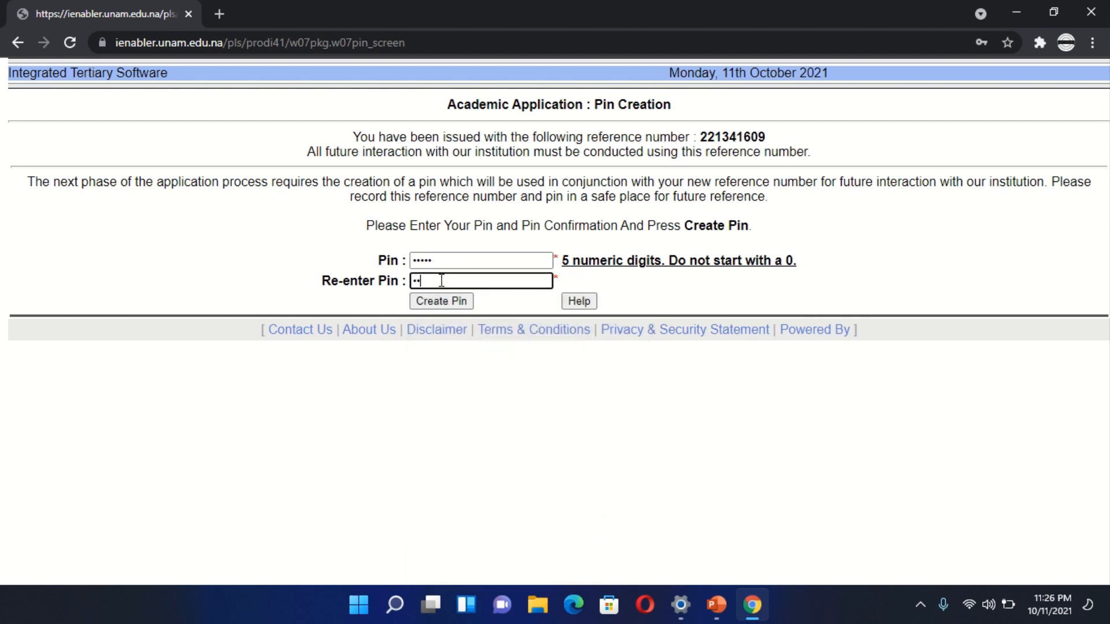
pyautogui.write('••')
pyautogui.click(418, 301)
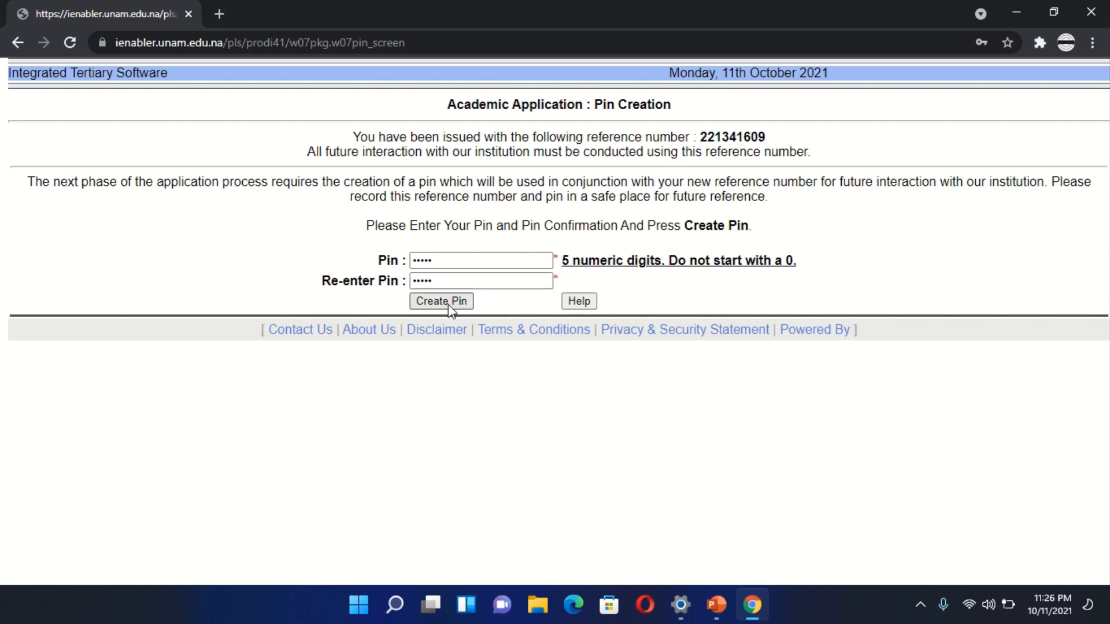
pyautogui.click(450, 305)
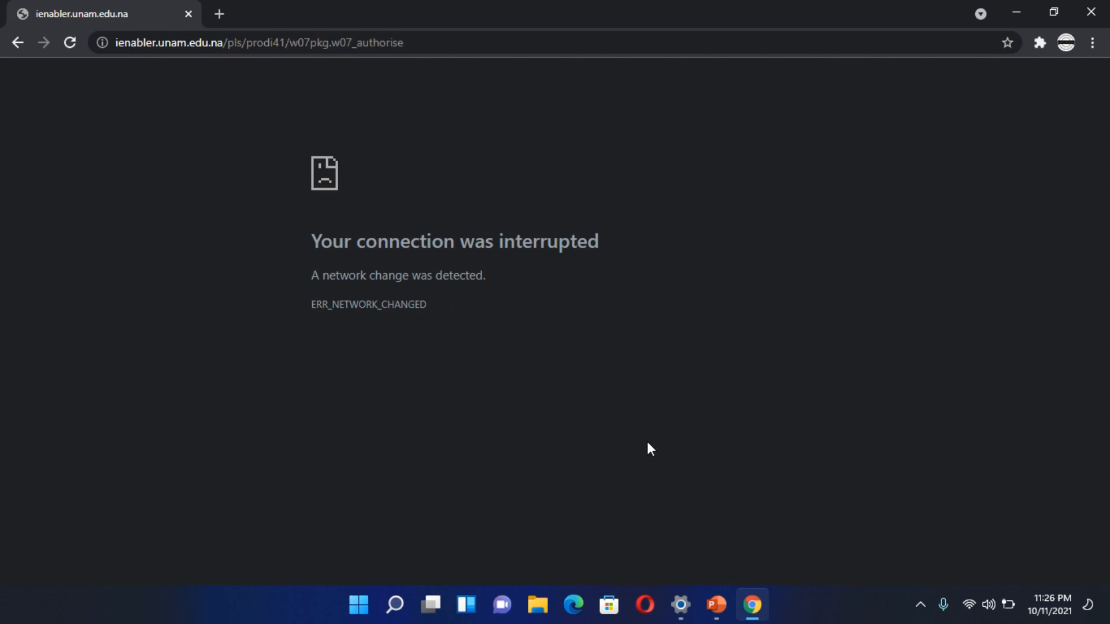
# - Open the available Wi-Fi networks and reconnect the computer to the listed network
pyautogui.click(970, 613)
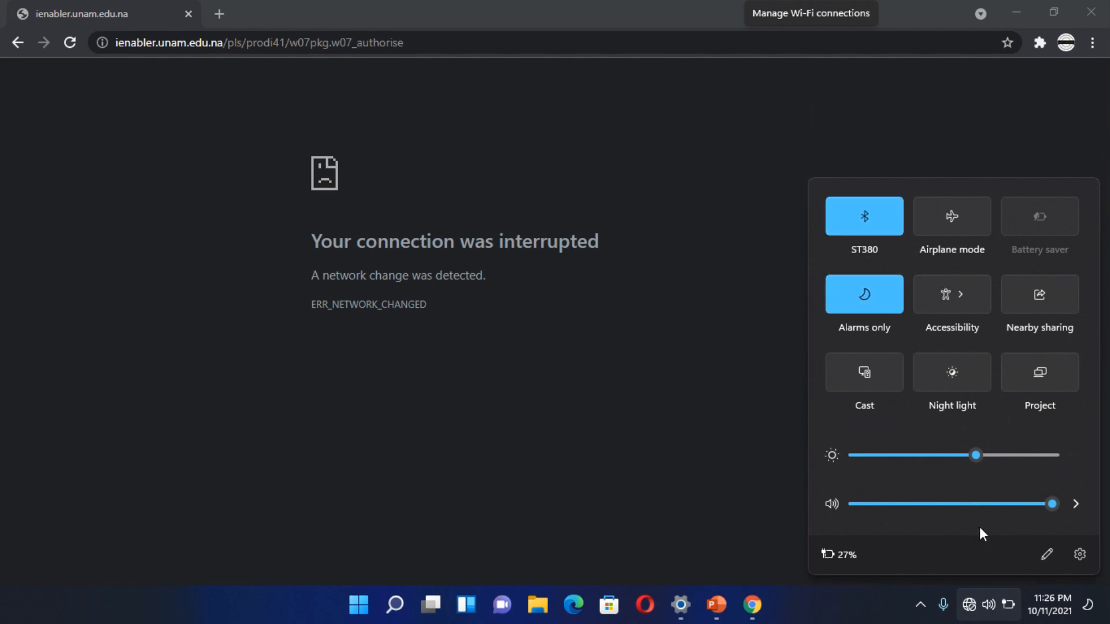
pyautogui.click(971, 610)
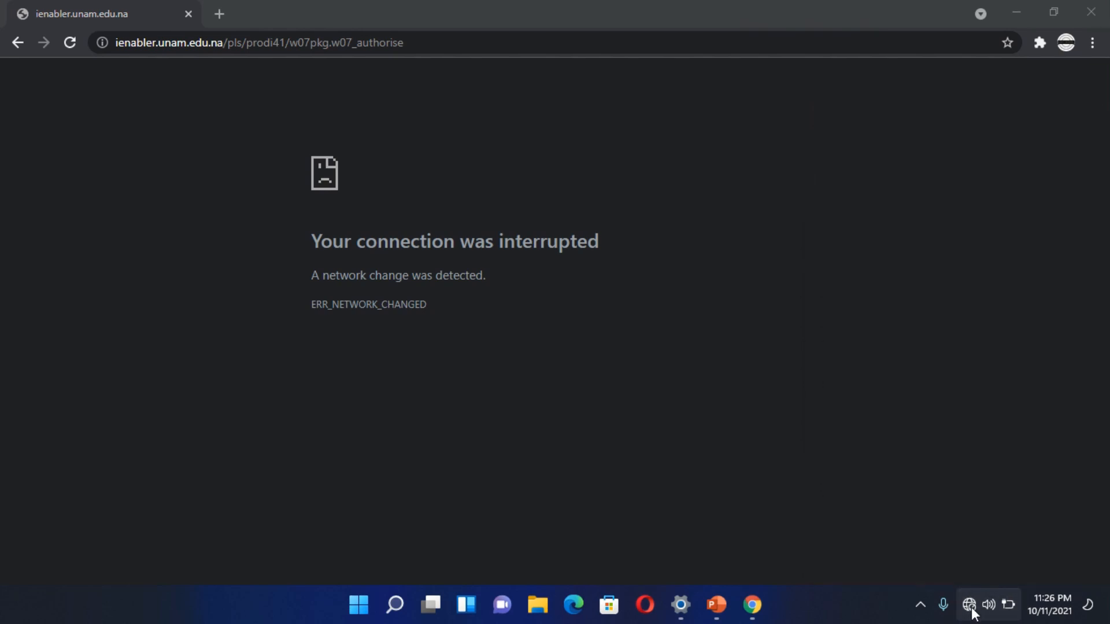
pyautogui.click(972, 610)
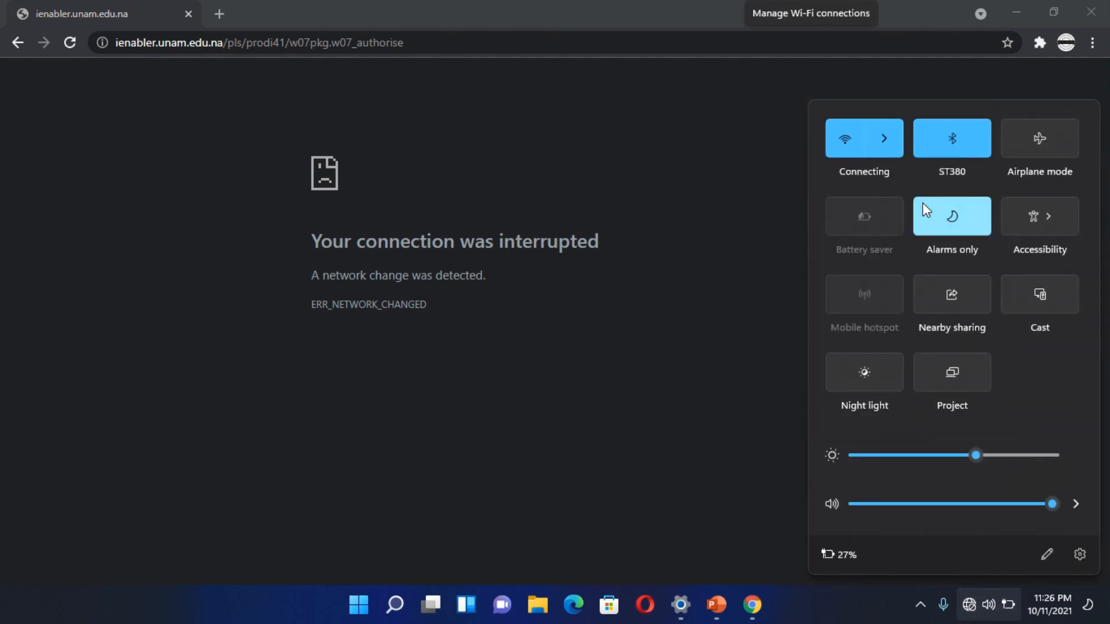
pyautogui.click(887, 137)
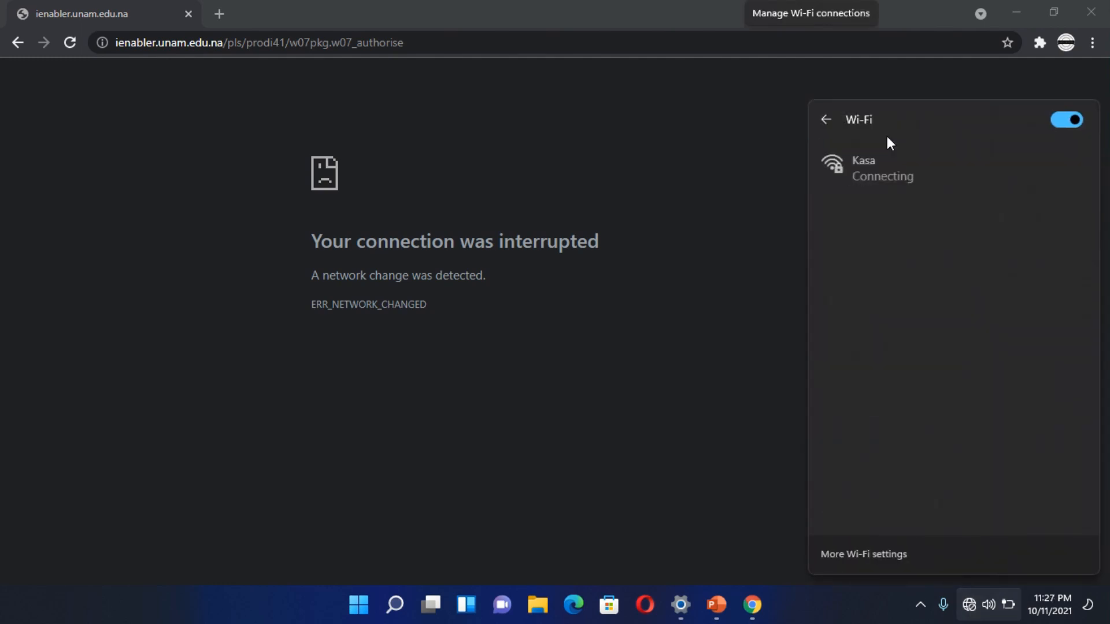
pyautogui.click(910, 155)
pyautogui.click(1024, 238)
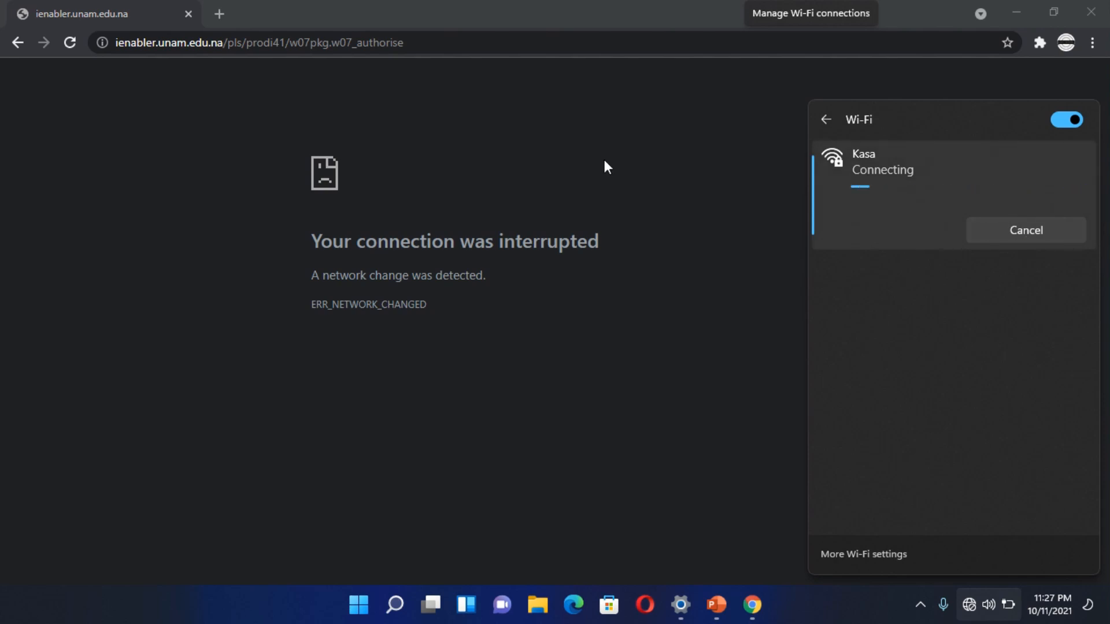
pyautogui.moveTo(531, 1)
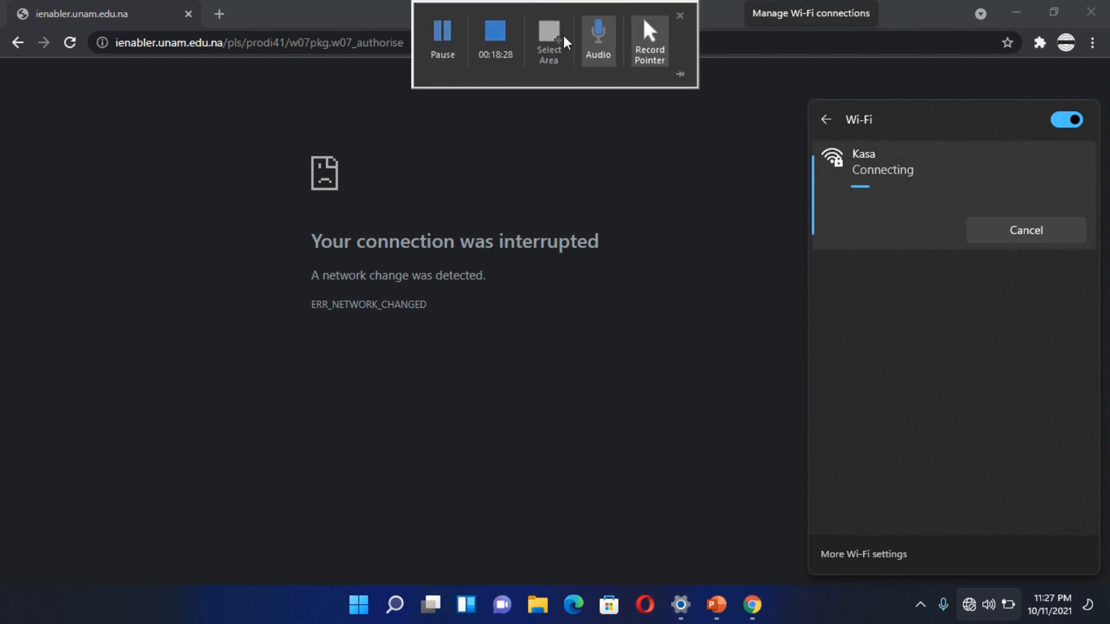
pyautogui.click(443, 36)
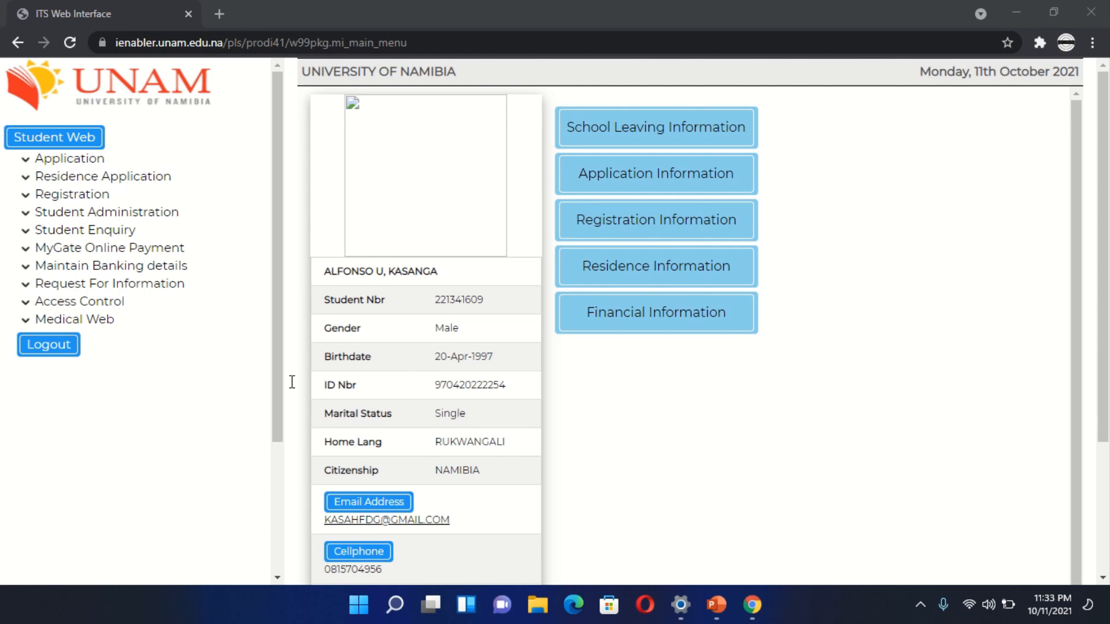
# - View the application rules in the student portal's Application section and accept them
pyautogui.click(78, 163)
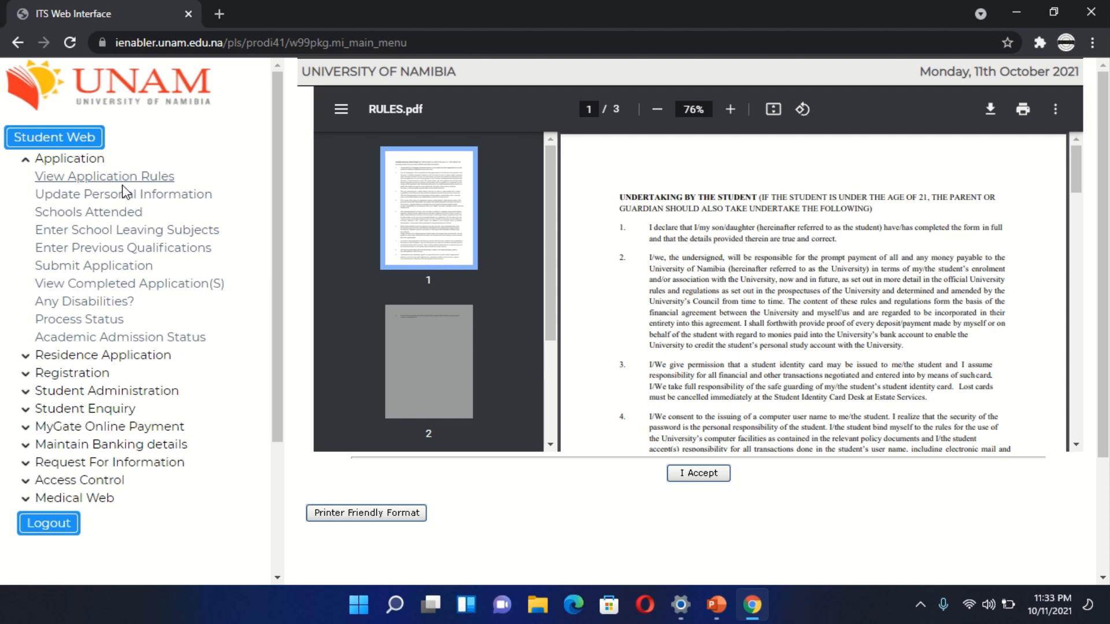
pyautogui.click(134, 233)
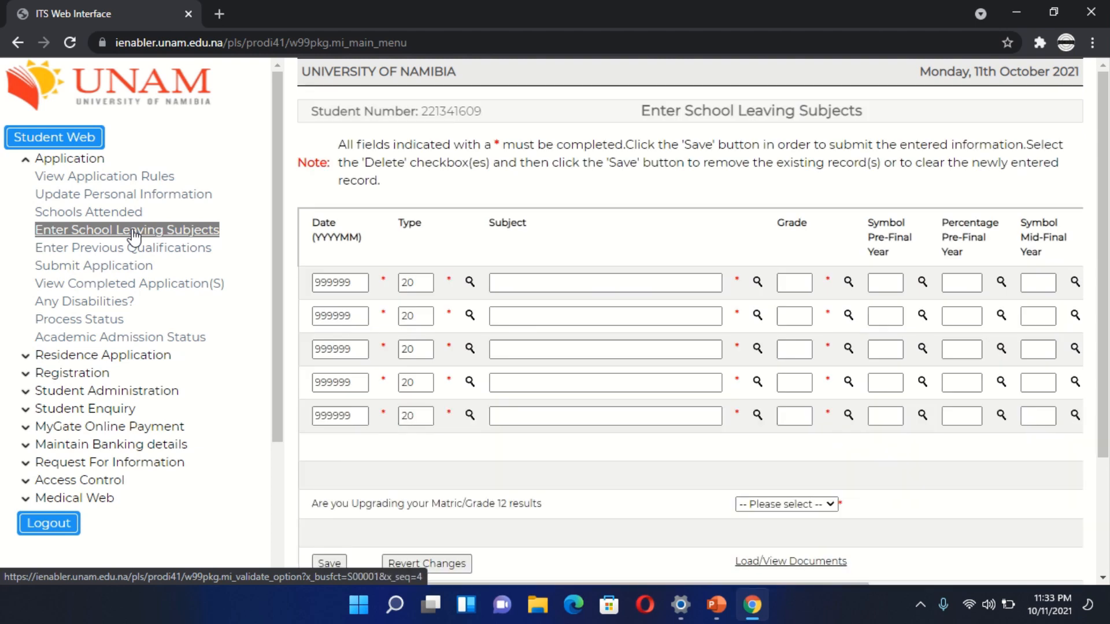
pyautogui.click(137, 183)
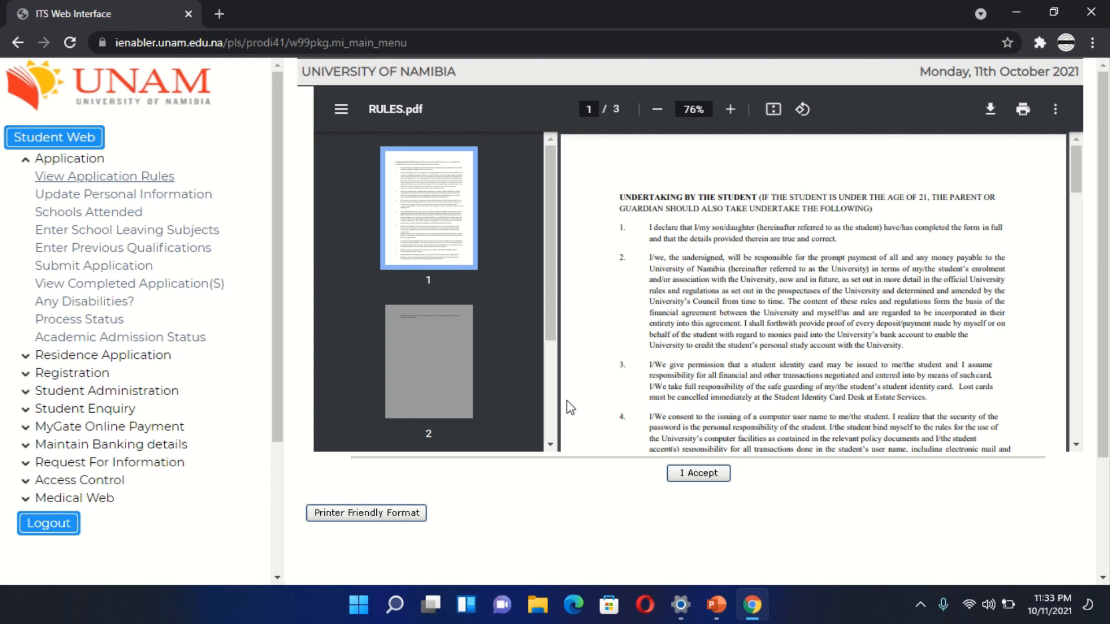
pyautogui.click(695, 474)
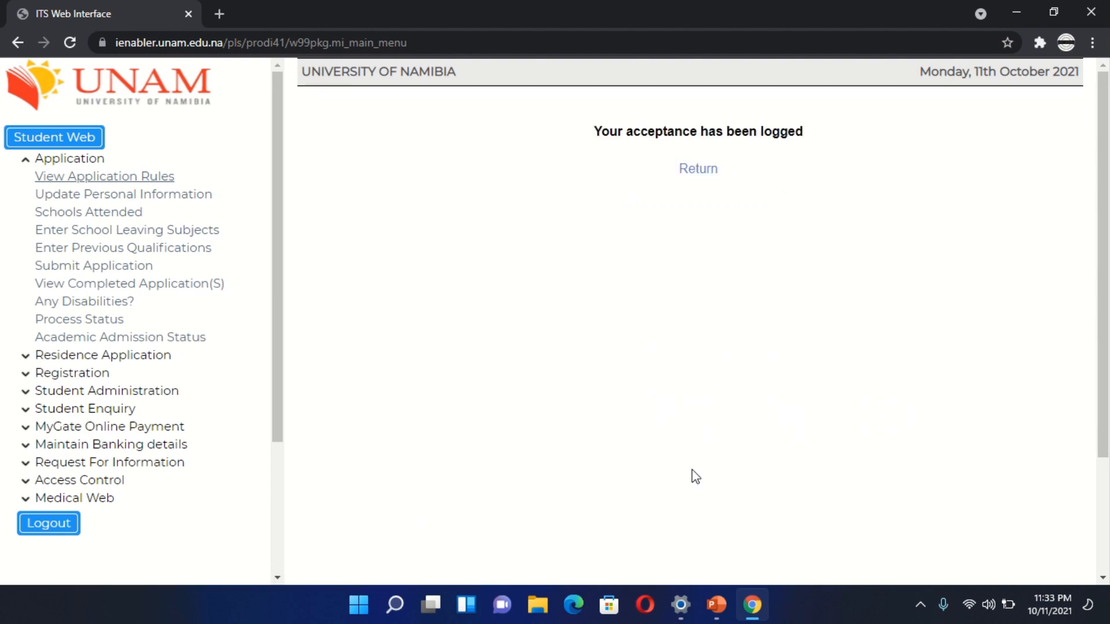
# - Review the applicant's details on the Update Personal Information page down to the application type
pyautogui.click(170, 199)
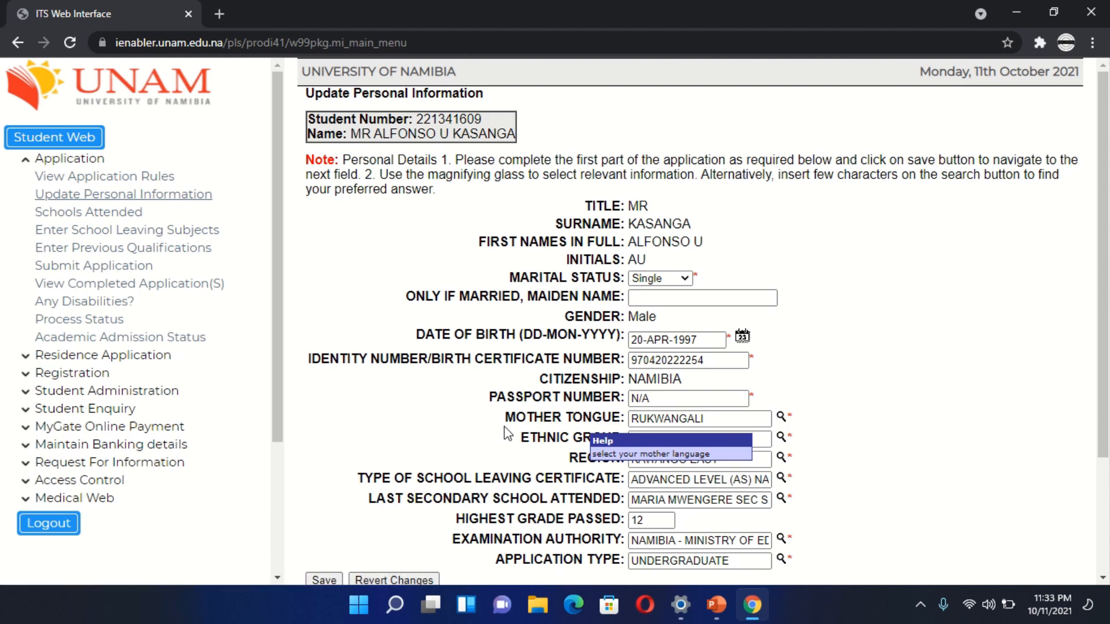
pyautogui.scroll(-3, 508, 433)
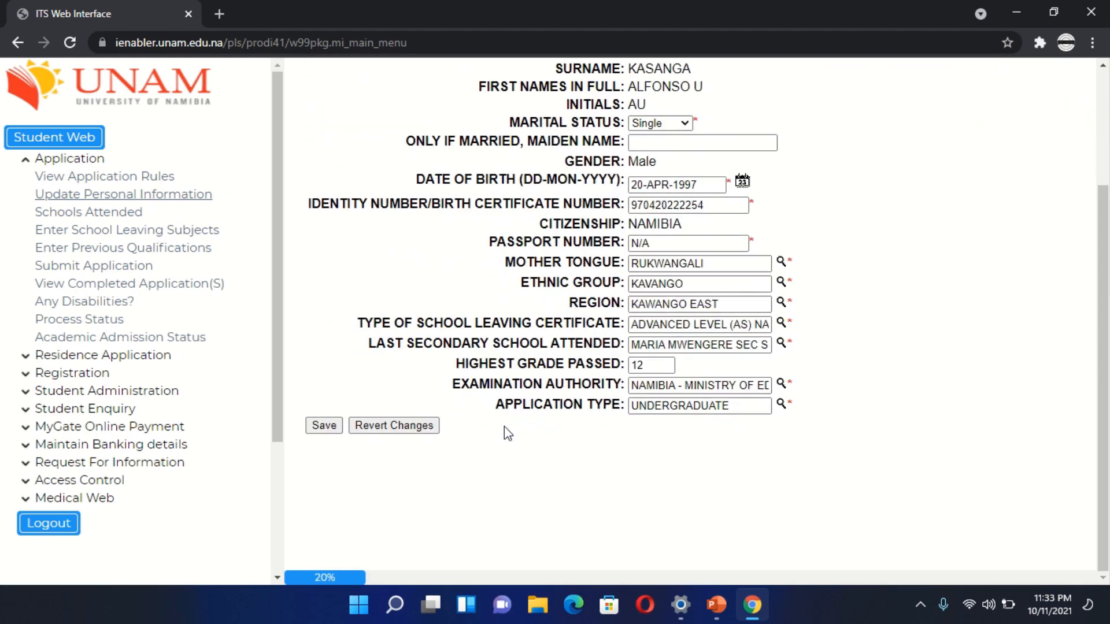
pyautogui.scroll(3, 506, 430)
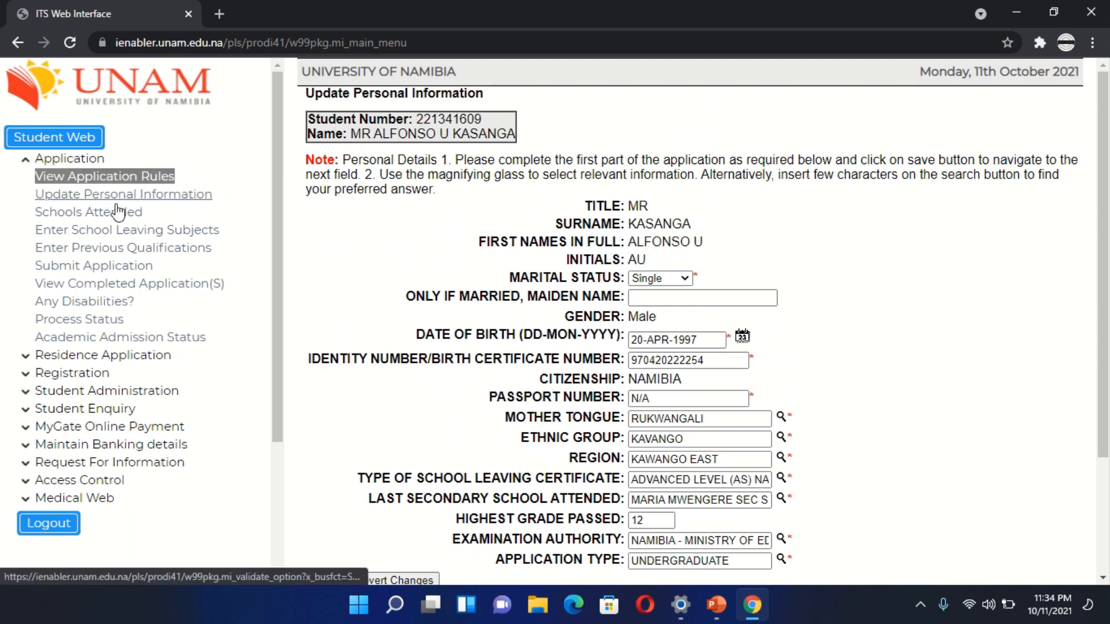
# - Select REHOBOTH HIGH SCHOOL as the first entry on the Schools Attended page
pyautogui.click(79, 219)
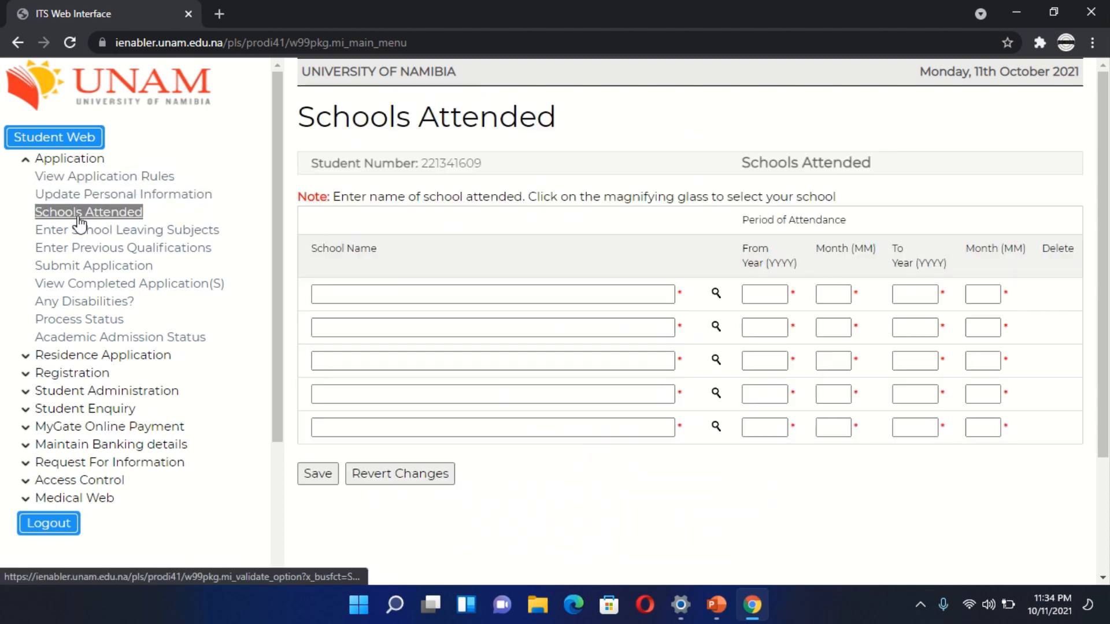
pyautogui.click(716, 295)
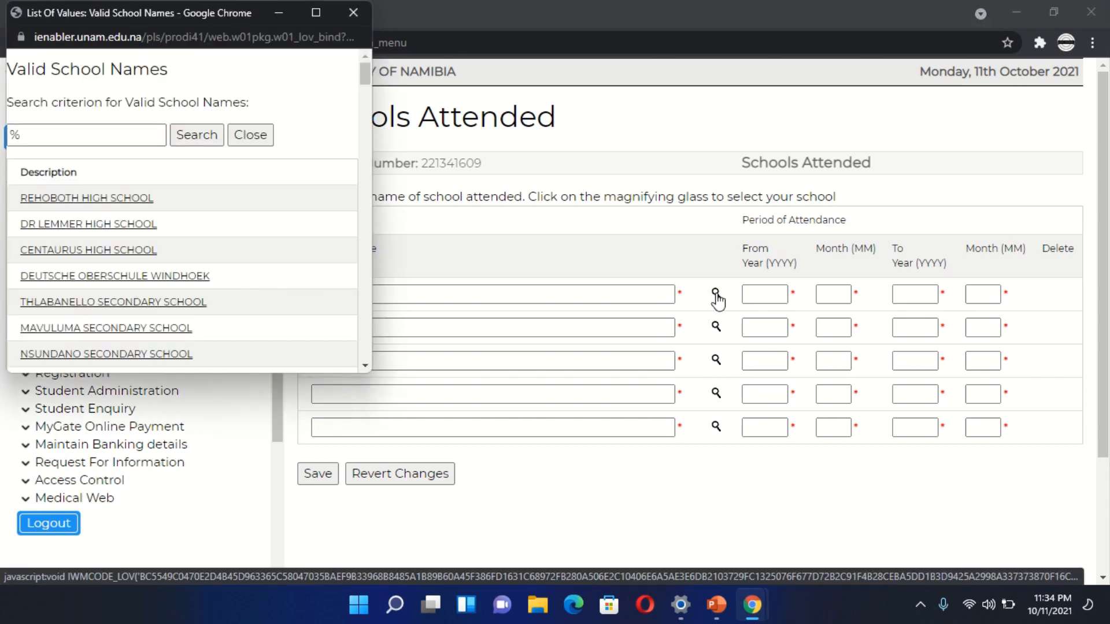
pyautogui.click(127, 203)
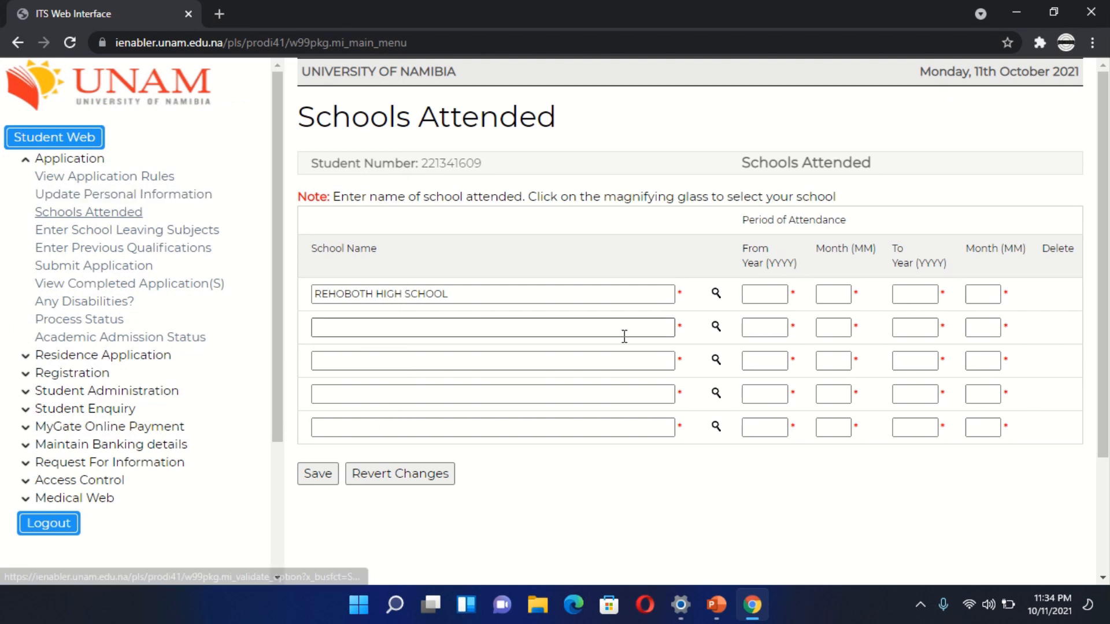
# - Set the first school's attendance period from year 2015, month 01 to year 2019, month 11, and save the record
pyautogui.click(769, 294)
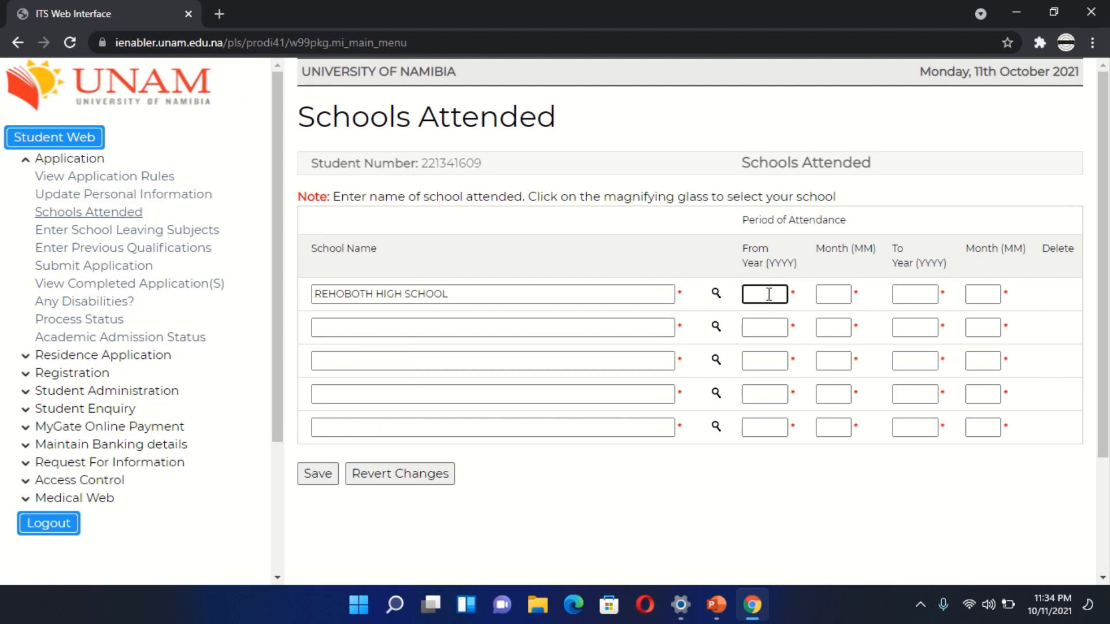
pyautogui.write('2015')
pyautogui.click(829, 297)
pyautogui.write('01')
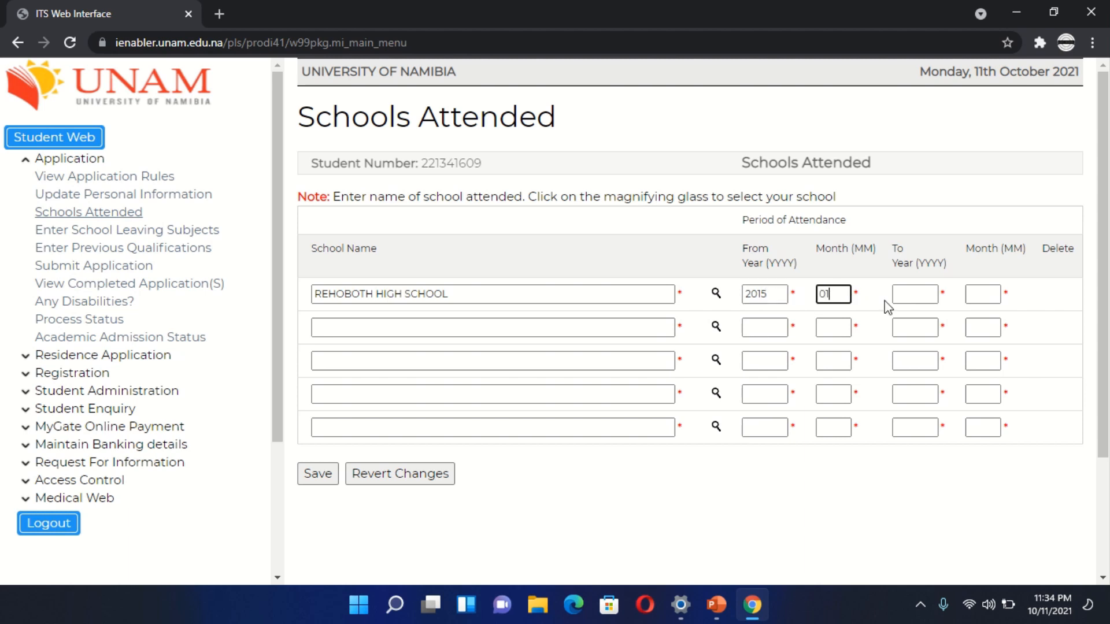
pyautogui.click(913, 295)
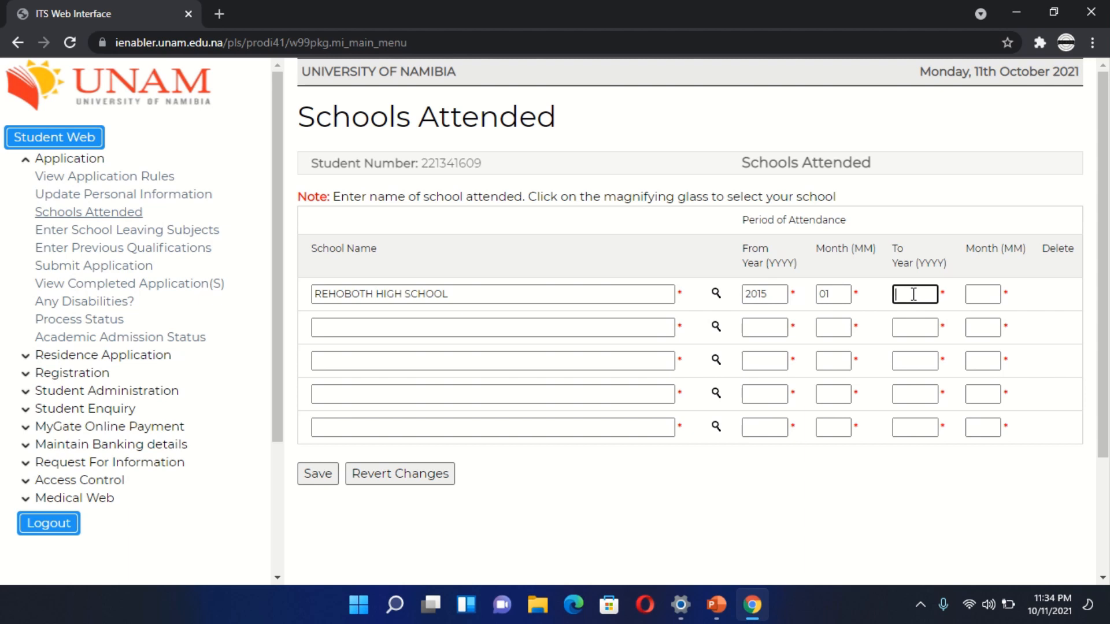
pyautogui.write('2019')
pyautogui.click(982, 295)
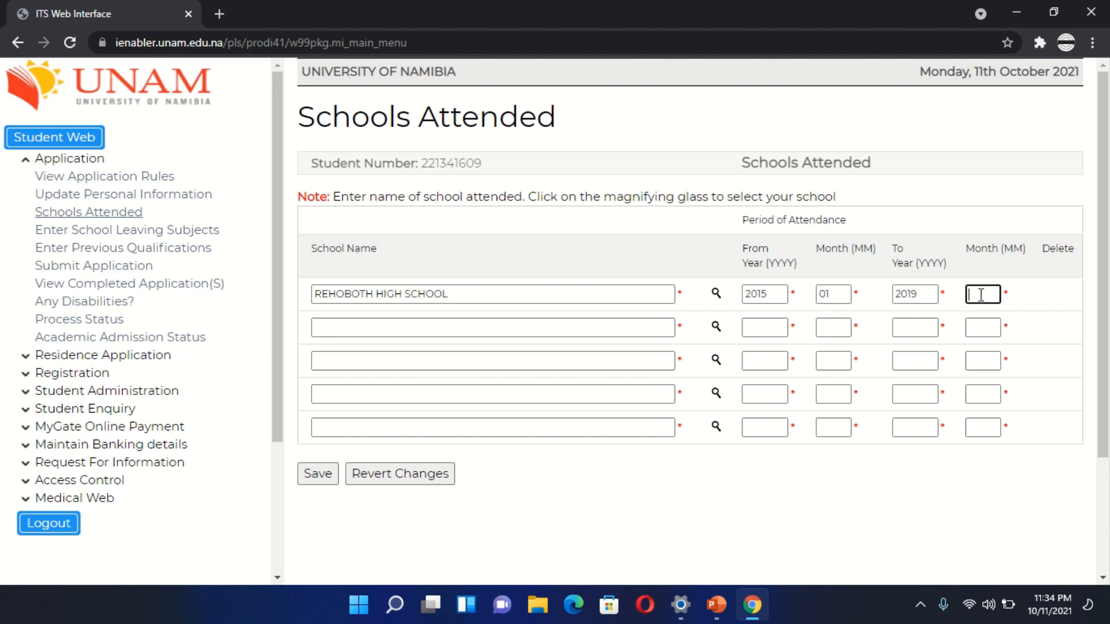
pyautogui.write('11')
pyautogui.click(317, 474)
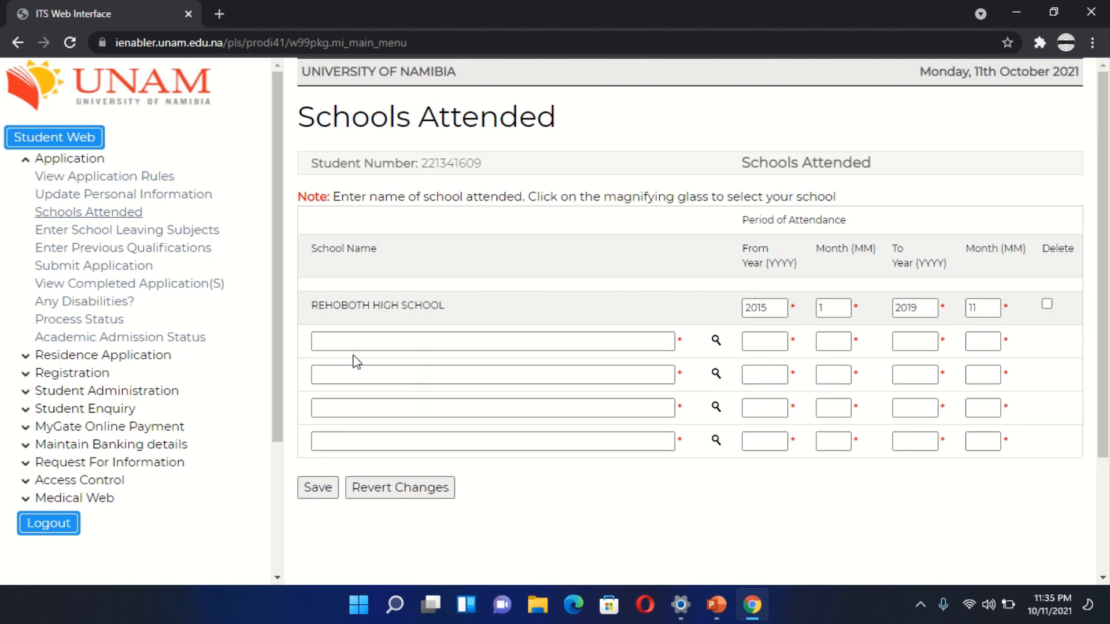
# - Open the Enter School Leaving Subjects page and examine its columns from the date through the final-year percentage
pyautogui.click(96, 231)
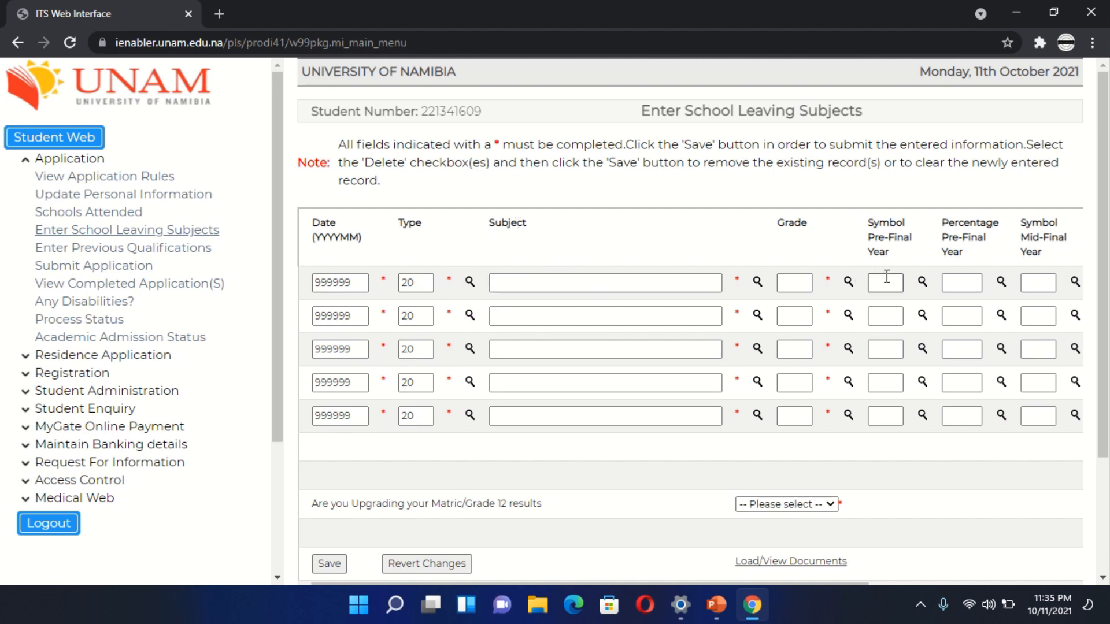
pyautogui.hscroll(5, 920, 283)
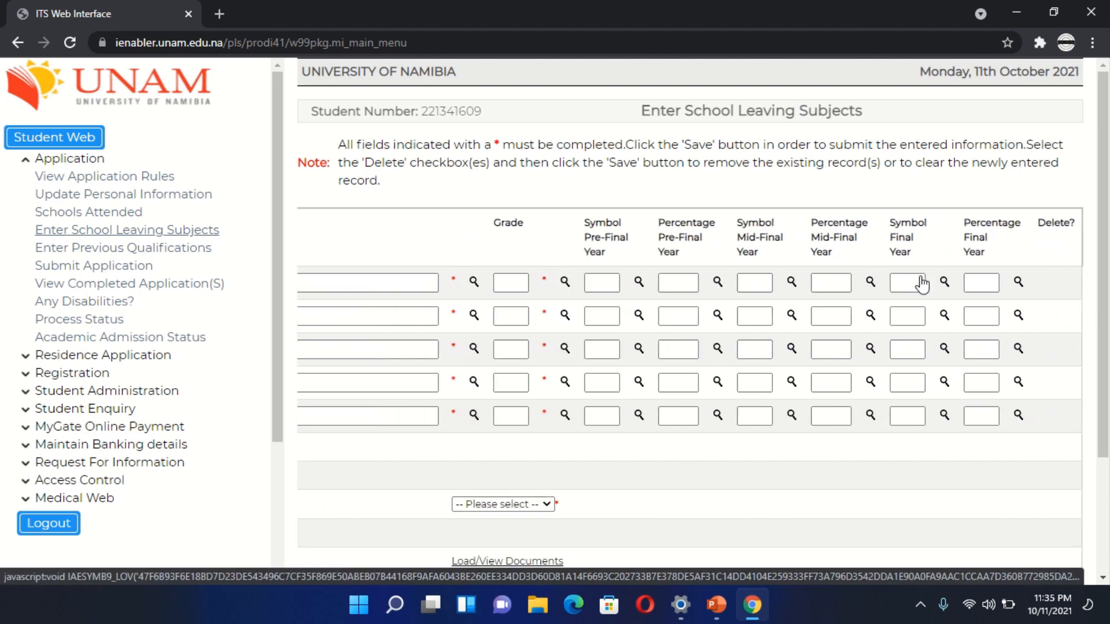
pyautogui.hscroll(-5, 922, 283)
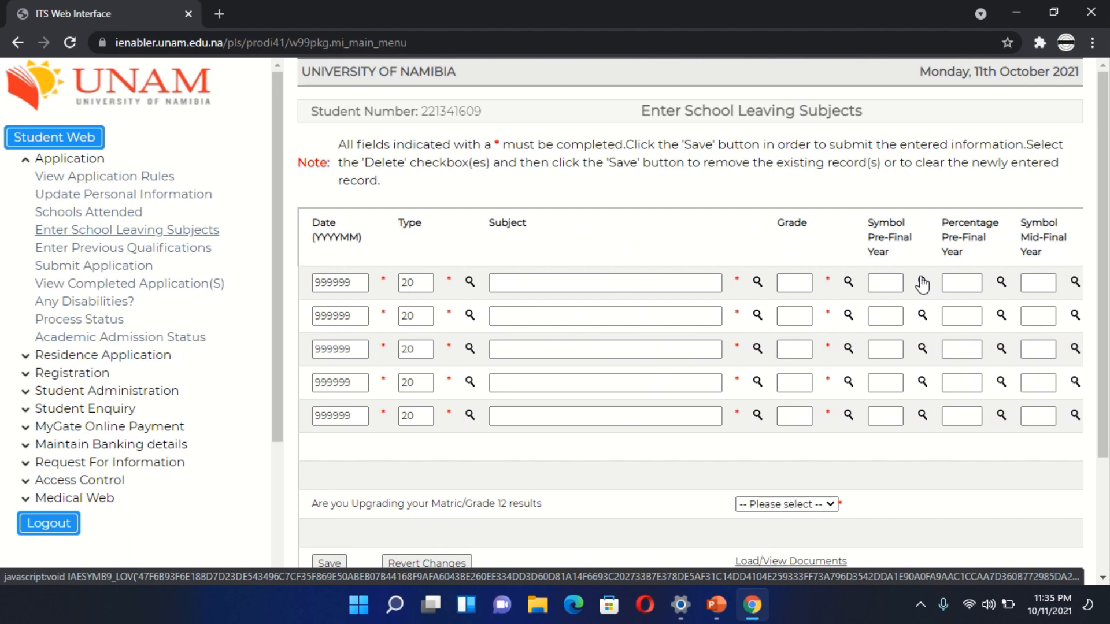
pyautogui.hscroll(5, 922, 284)
pyautogui.hscroll(-5, 921, 284)
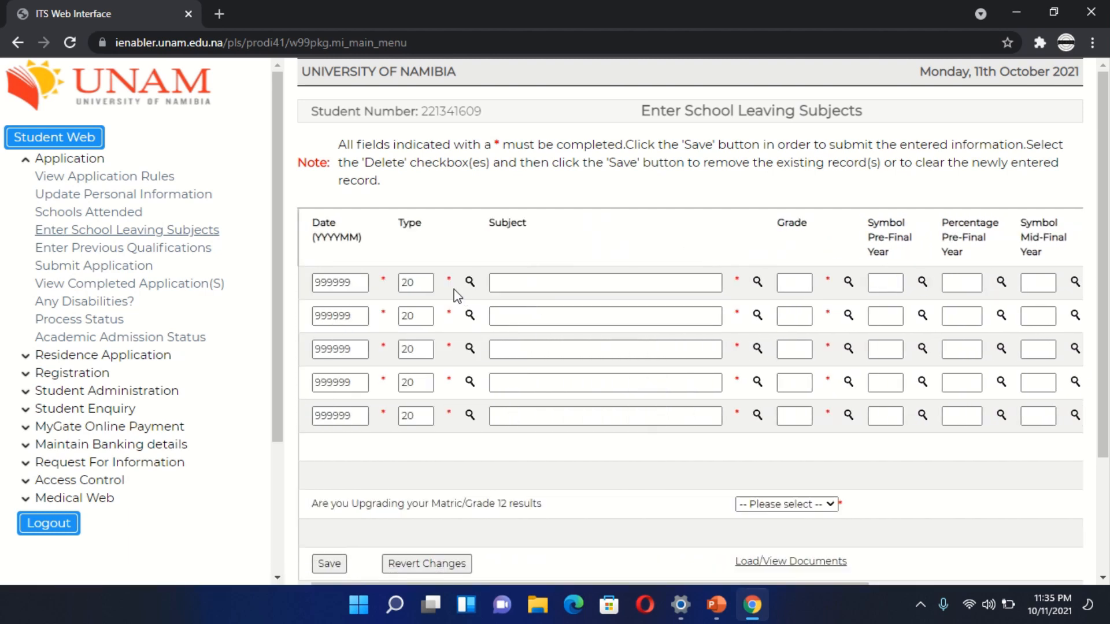
# - Choose type 20, ADVANCED LEVEL (AS) NAMIBIA, from the valid matric types for the first subject row
pyautogui.click(319, 282)
pyautogui.moveTo(320, 283); pyautogui.dragTo(360, 283)
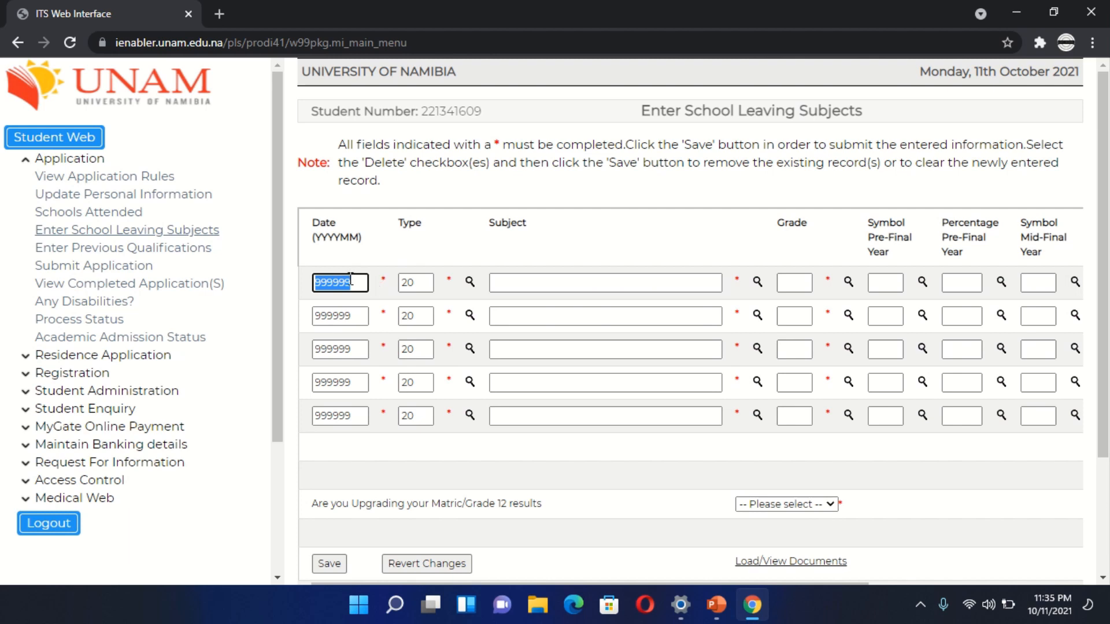
pyautogui.click(470, 282)
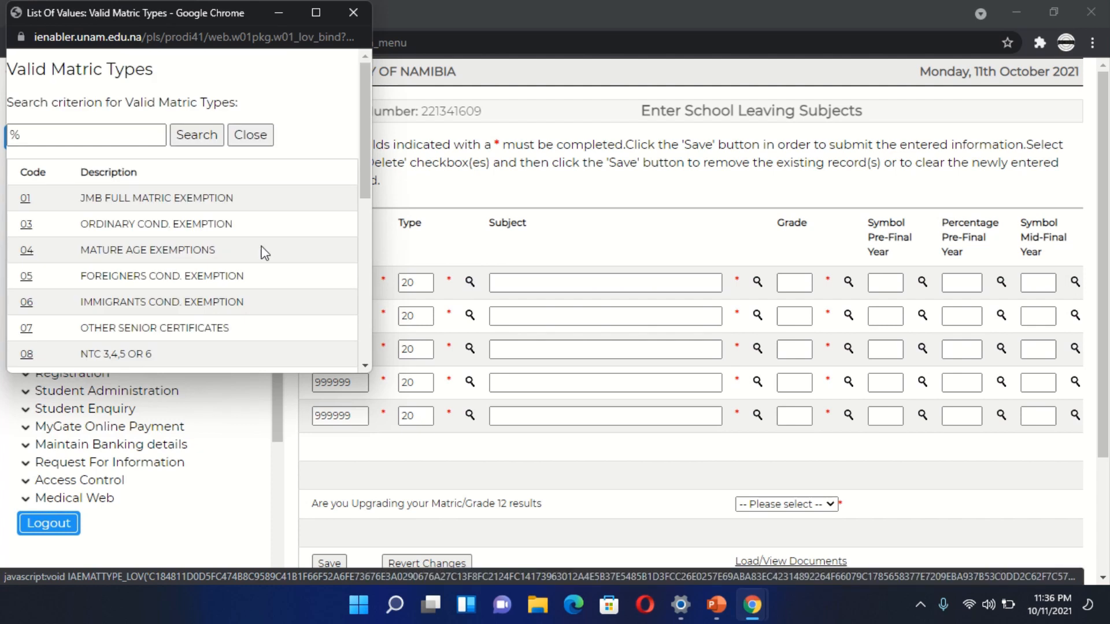
pyautogui.scroll(-3, 203, 249)
pyautogui.scroll(-3, 207, 250)
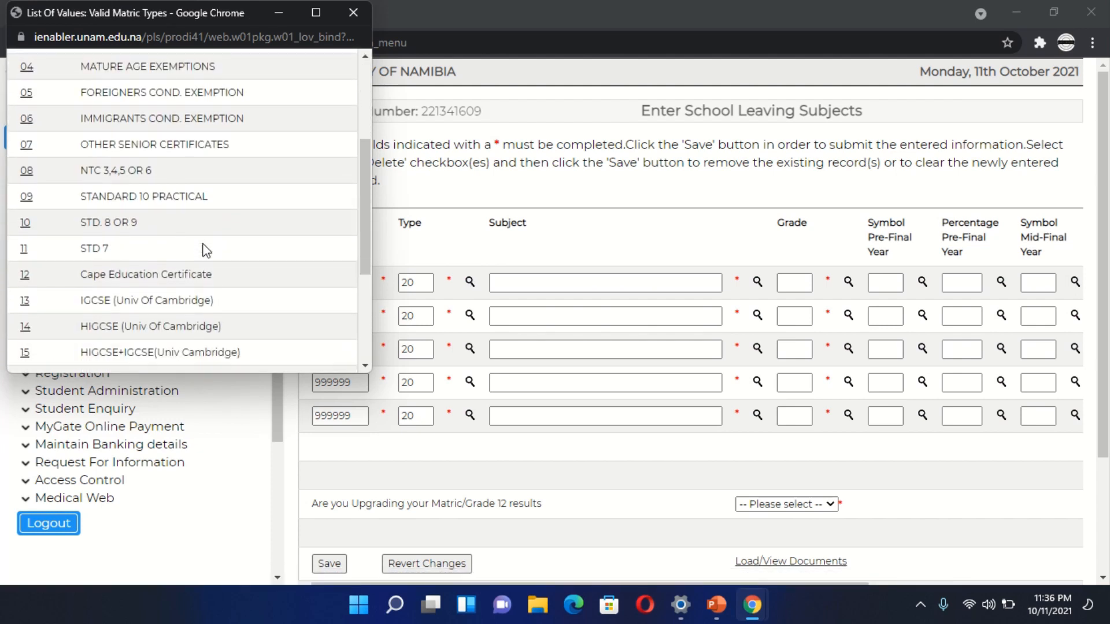
pyautogui.scroll(-3, 204, 243)
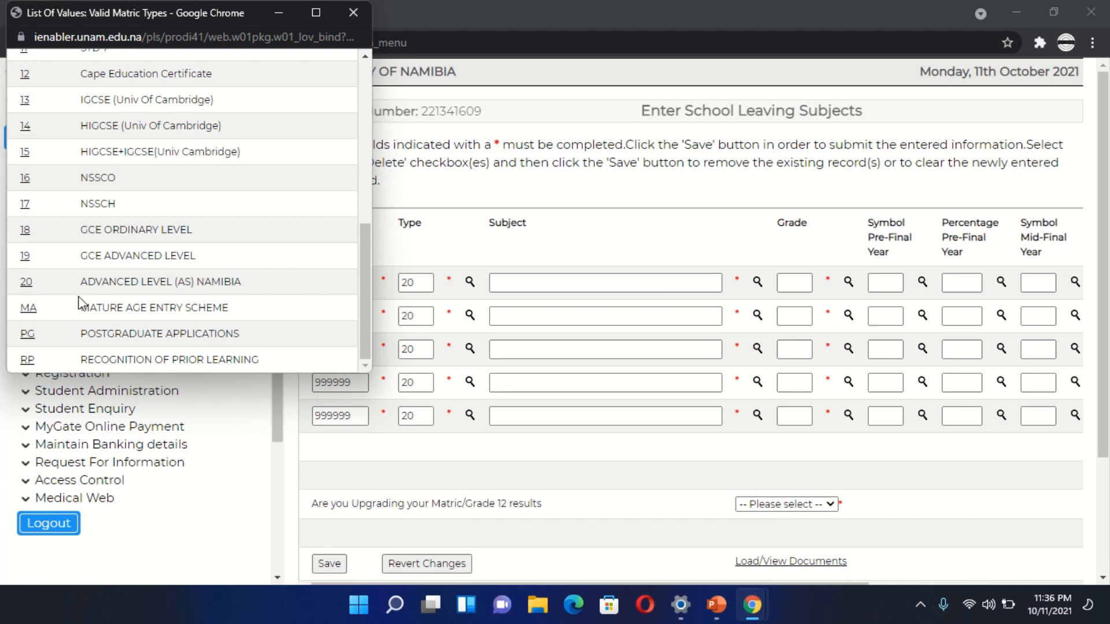
pyautogui.click(27, 283)
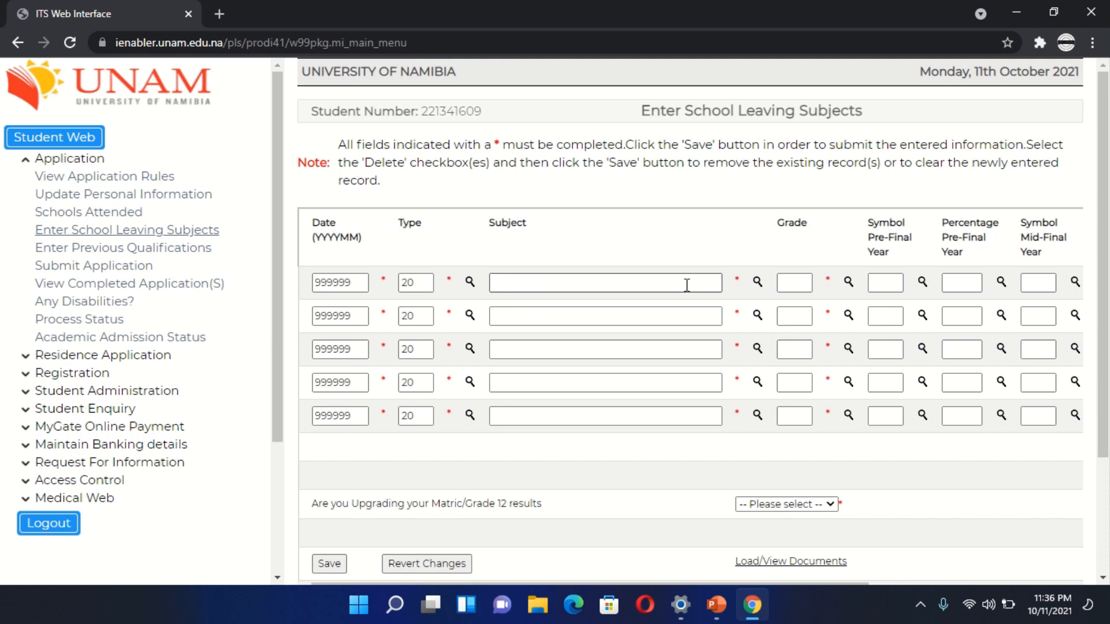
# - Select ACCOUNTING IGCSE/NSSCH from the valid matric subjects as the subject in the first row
pyautogui.click(633, 286)
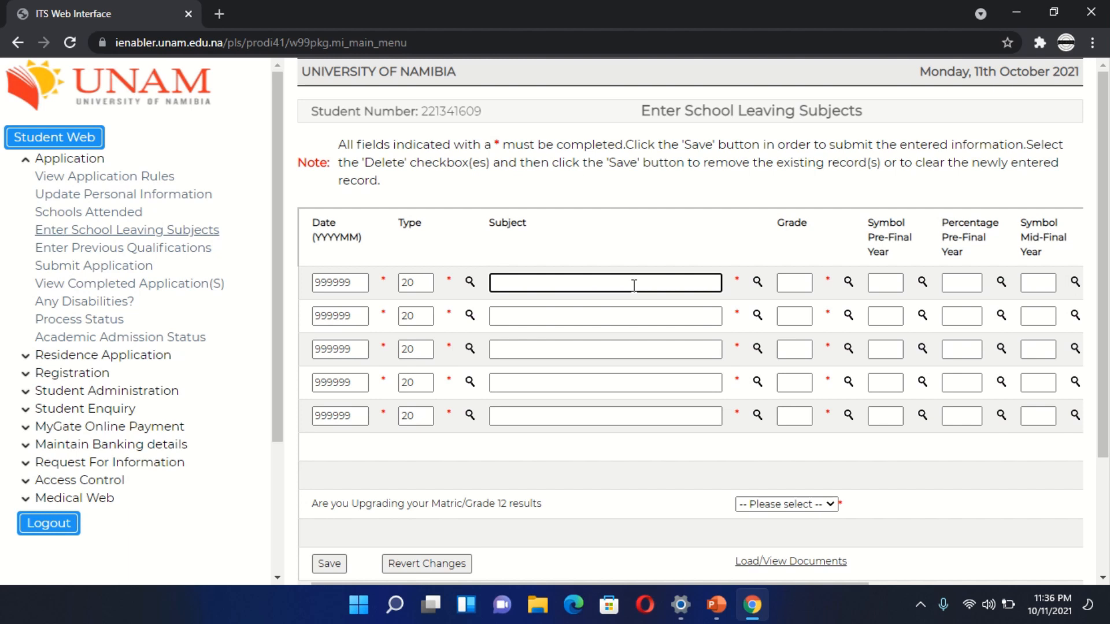
pyautogui.click(756, 283)
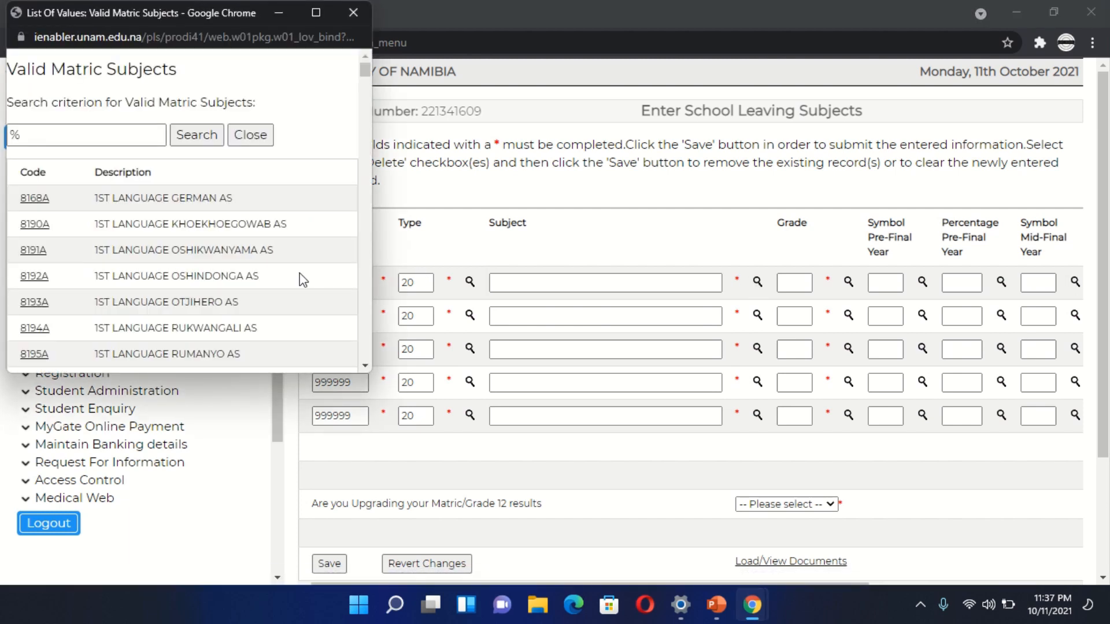
pyautogui.scroll(-1, 226, 282)
pyautogui.scroll(-4, 225, 281)
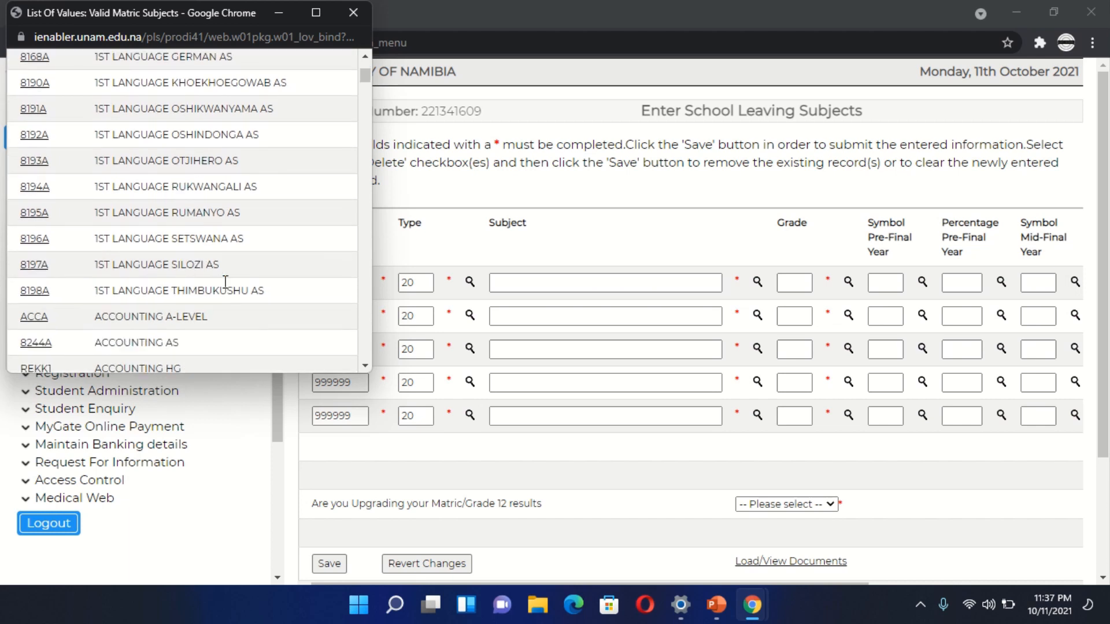
pyautogui.scroll(-1, 226, 287)
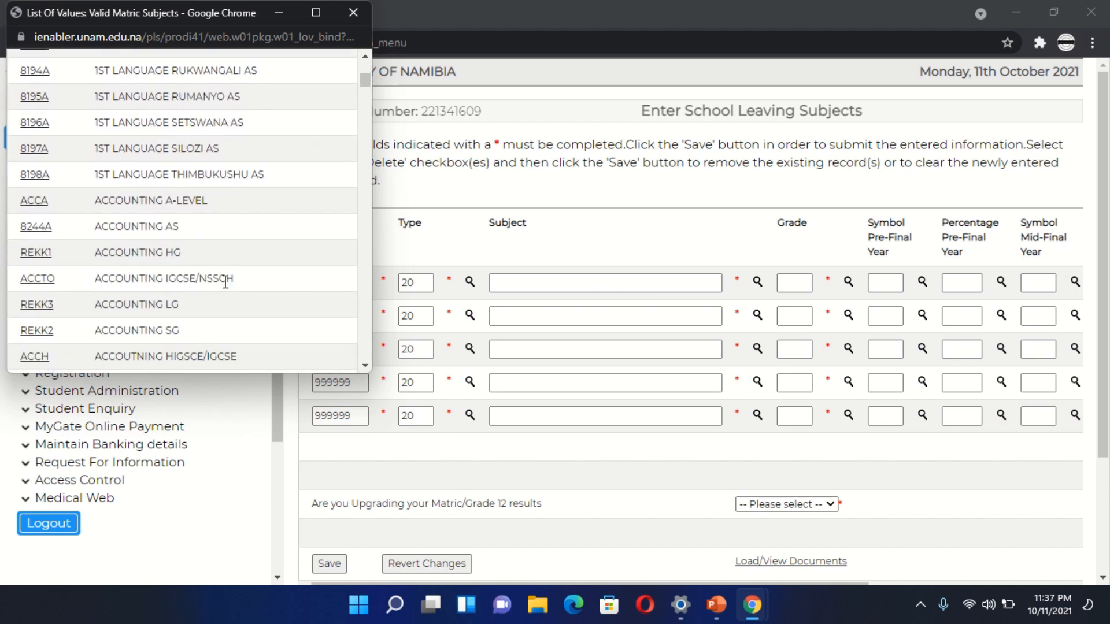
pyautogui.scroll(-3, 225, 282)
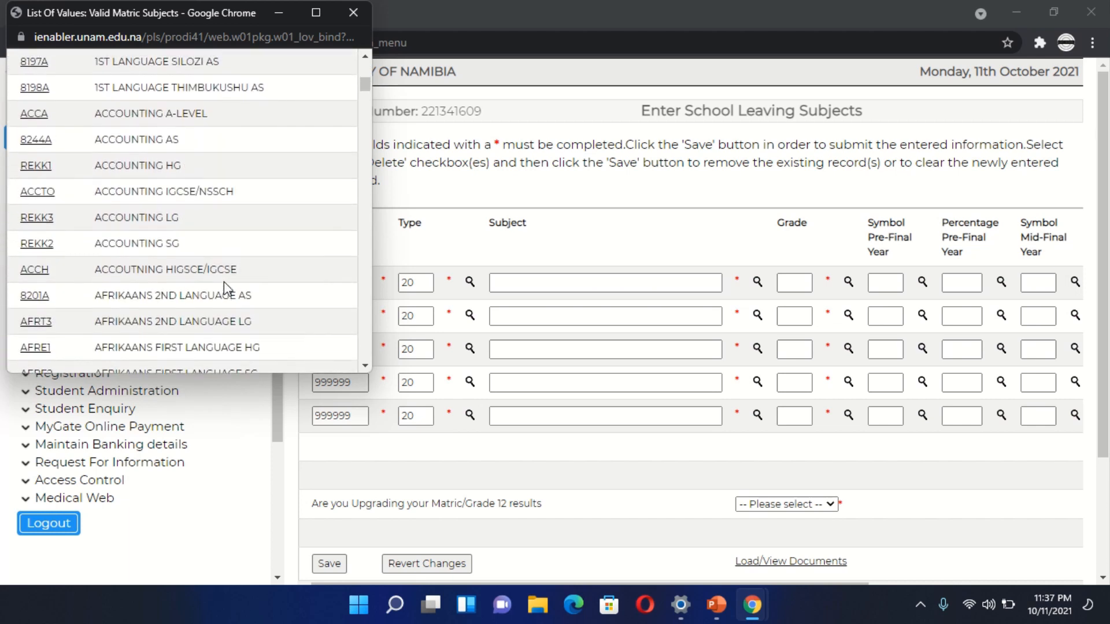
pyautogui.scroll(-2, 224, 282)
pyautogui.scroll(2, 225, 285)
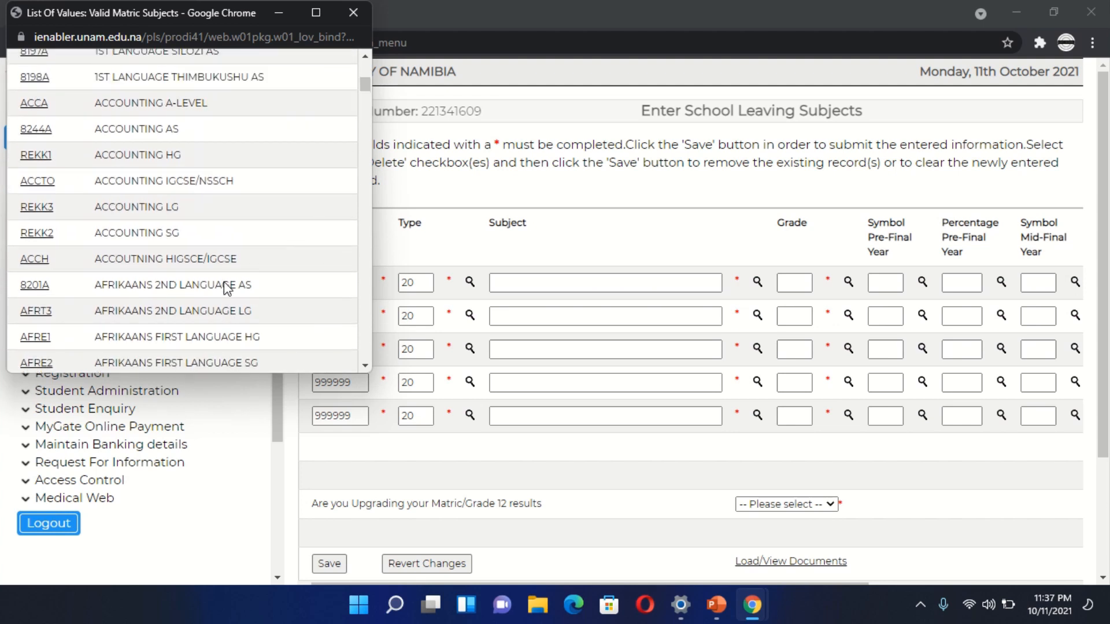
pyautogui.click(37, 189)
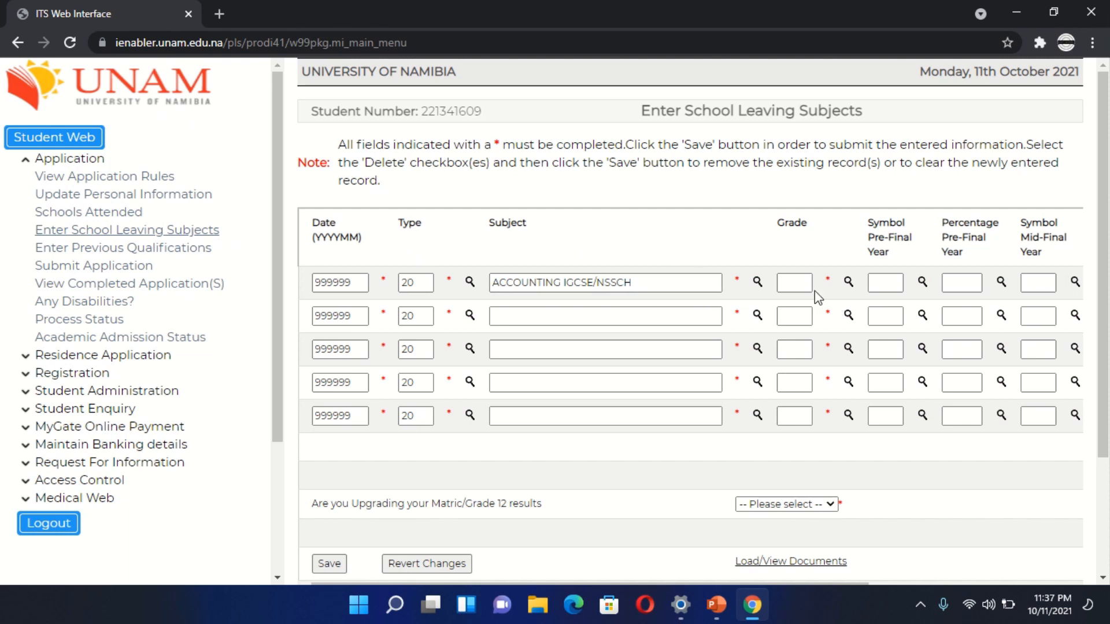
# - Set the accounting subject's grade to S, AS LEVEL NAMIBIA, from the valid subject grades
pyautogui.click(848, 284)
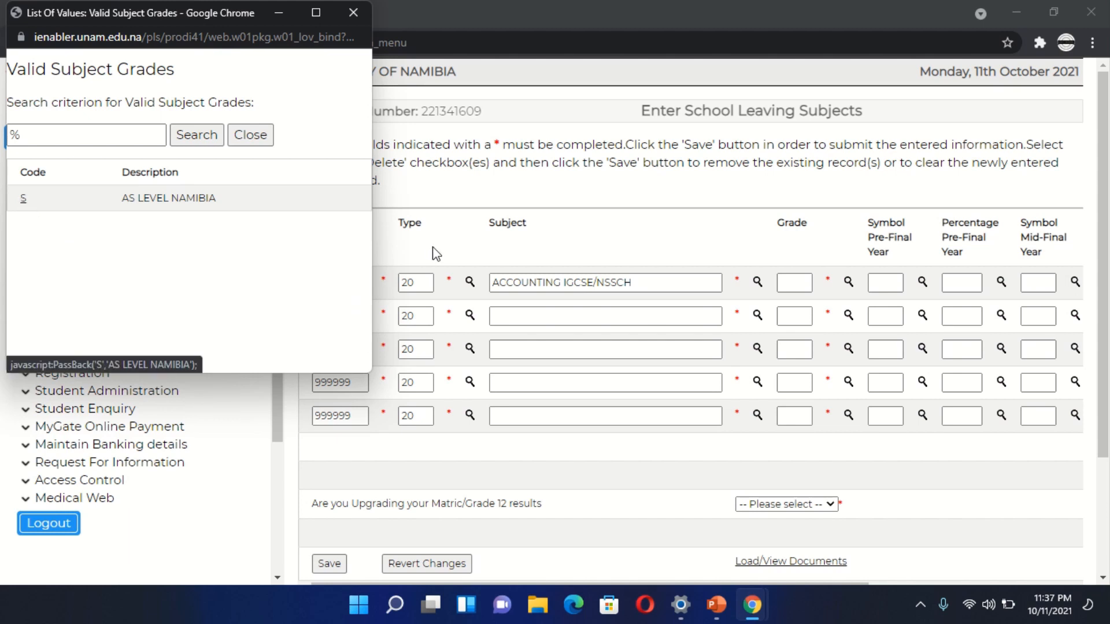
pyautogui.click(799, 285)
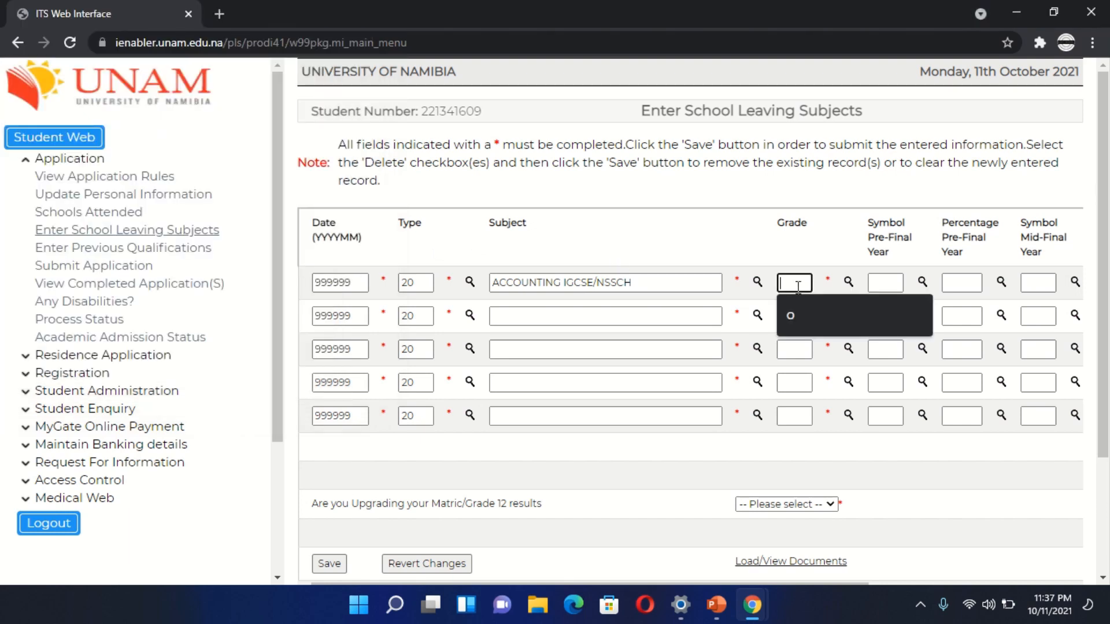
pyautogui.click(849, 282)
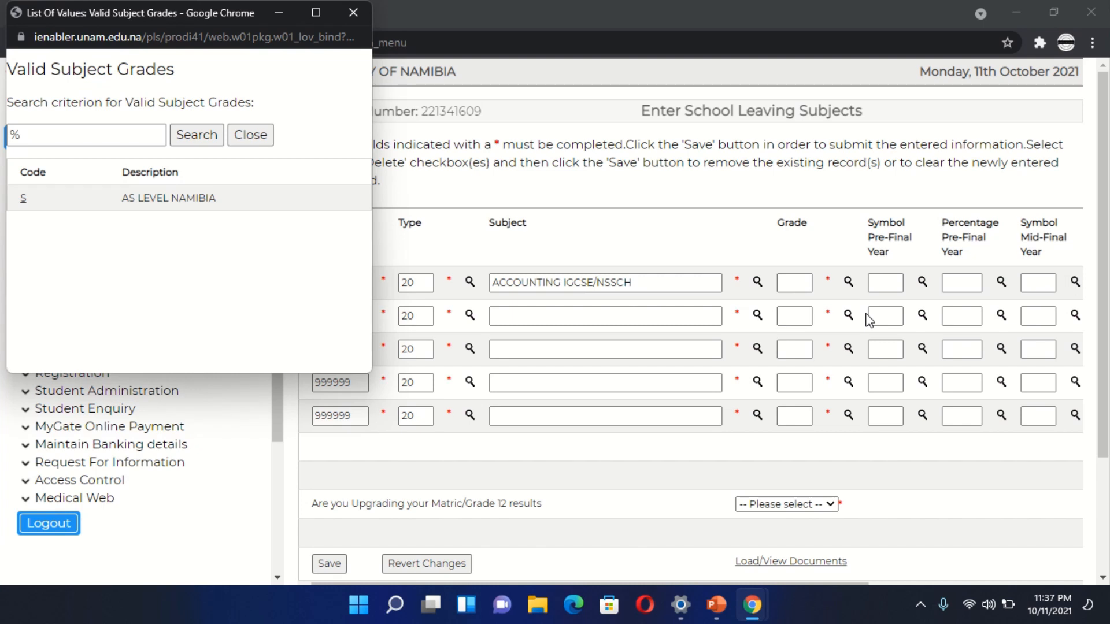
pyautogui.click(20, 201)
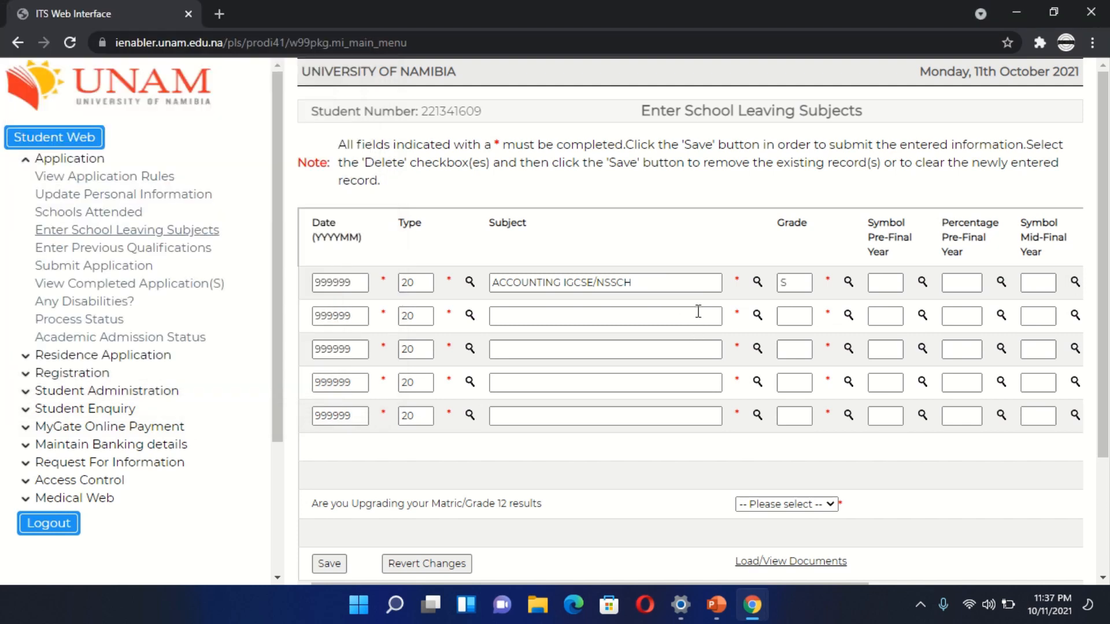
# - Look through the valid matric subjects for the first row again and reselect ACCOUNTING IGCSE/NSSCH
pyautogui.click(758, 286)
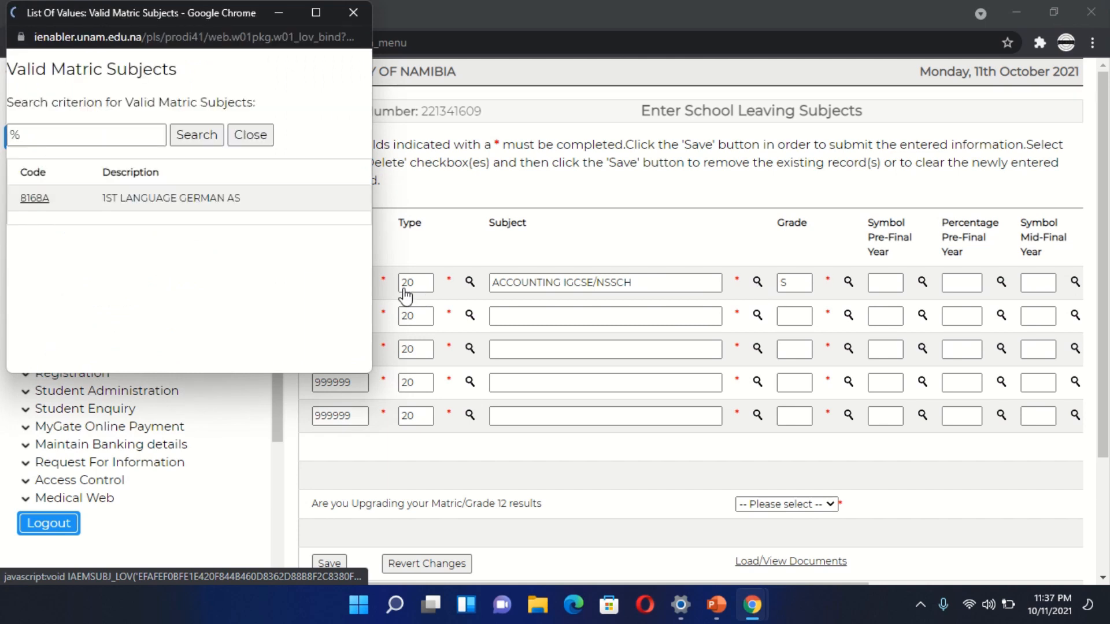
pyautogui.scroll(-3, 221, 245)
pyautogui.scroll(-3, 220, 246)
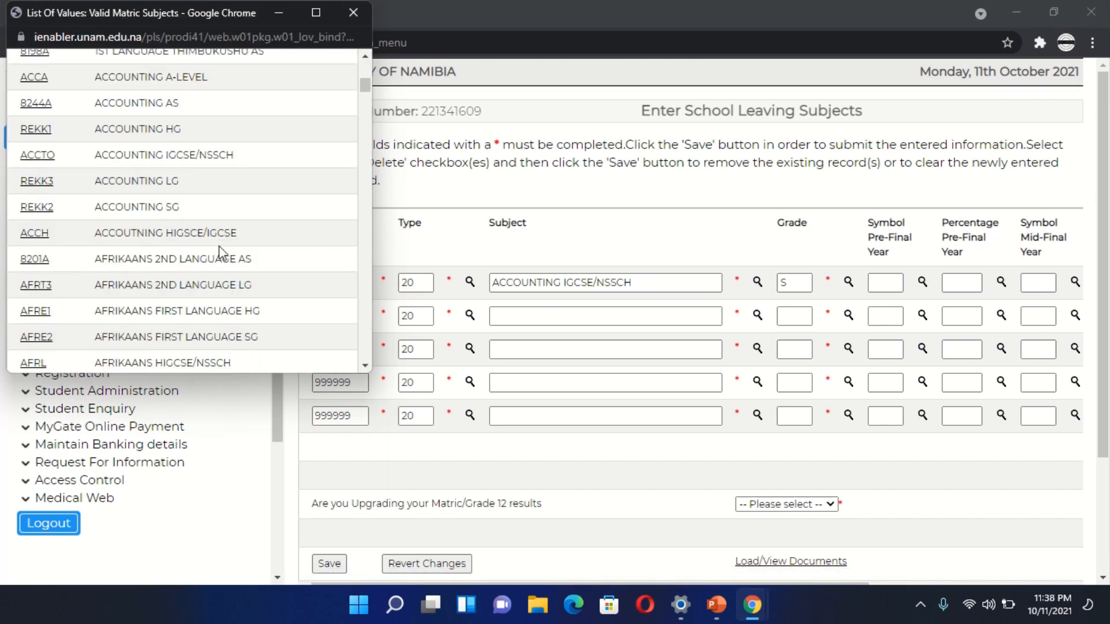
pyautogui.scroll(2, 221, 252)
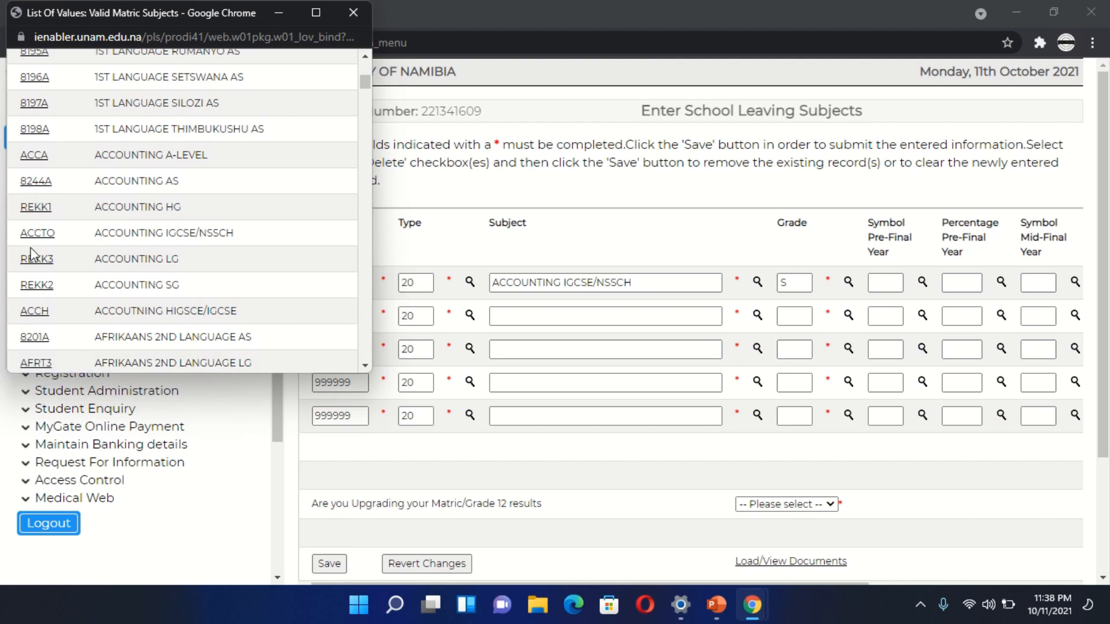
pyautogui.click(41, 234)
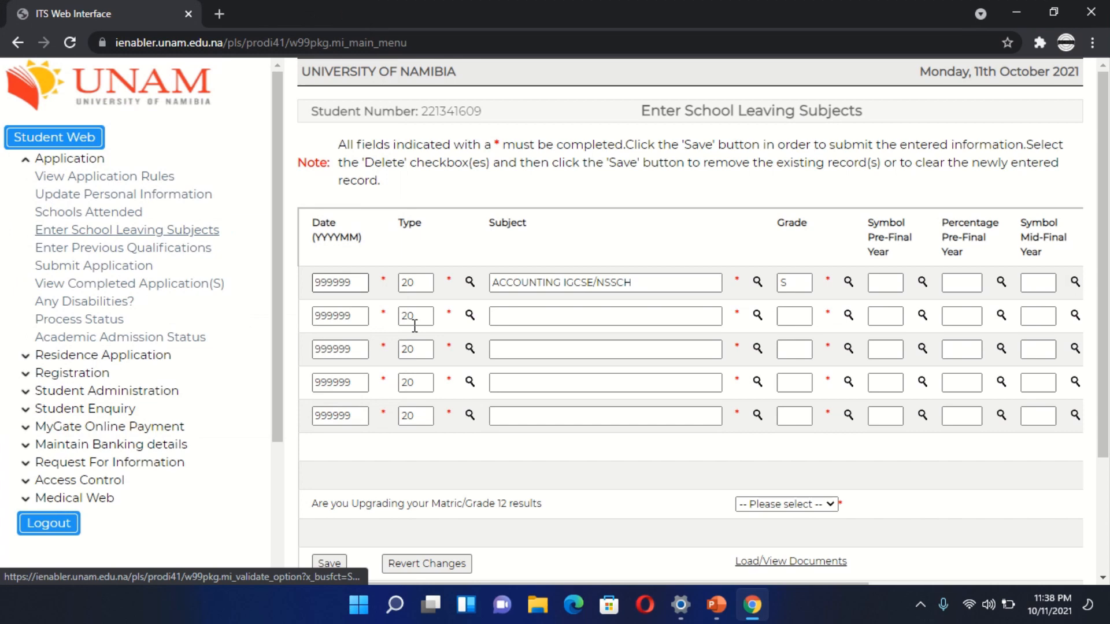
# - Change the accounting subject's matric type to 17, NSSCH
pyautogui.click(470, 284)
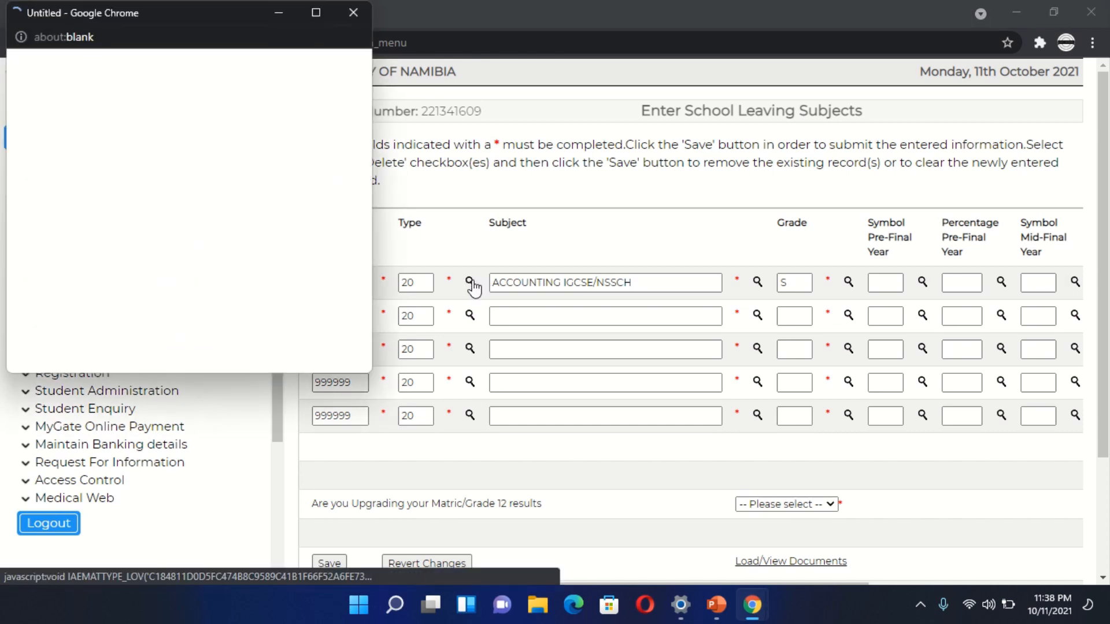
pyautogui.scroll(-6, 206, 266)
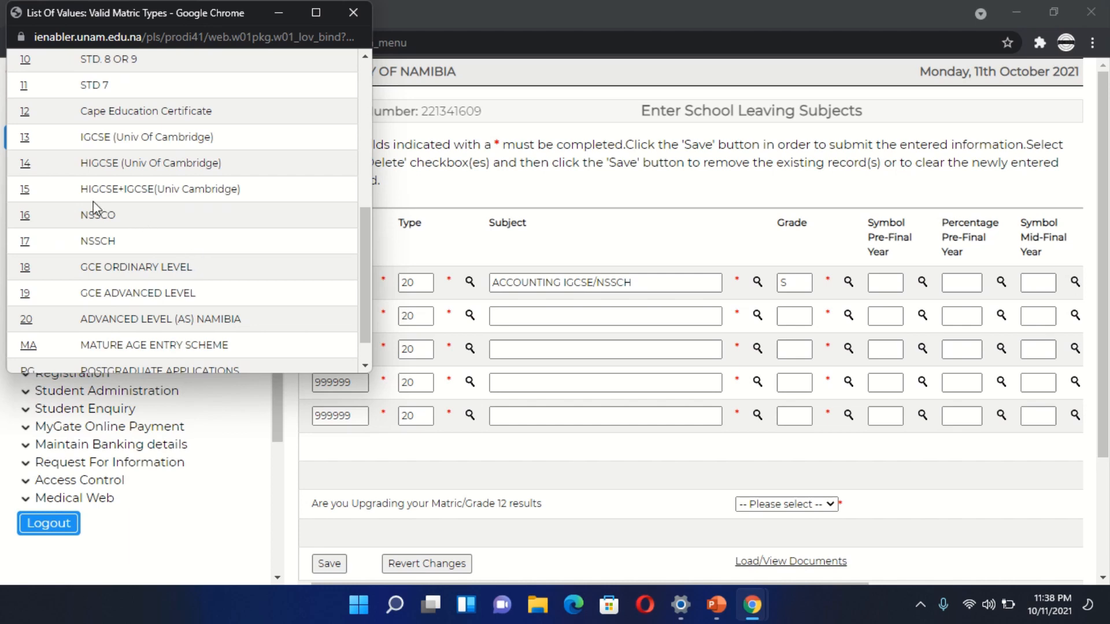
pyautogui.click(25, 241)
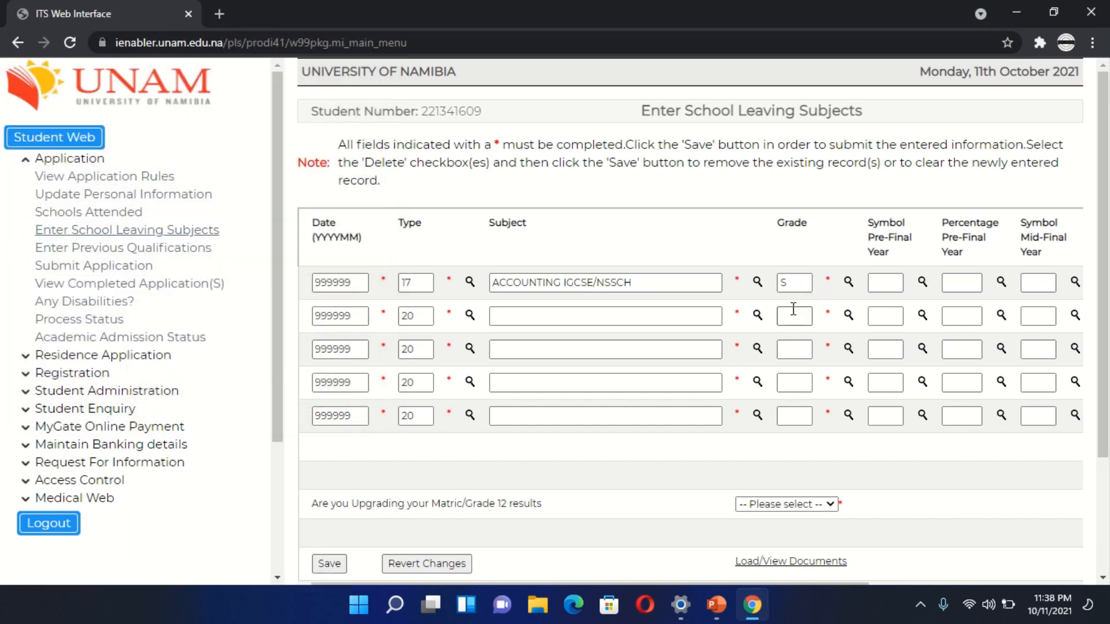
# - Select 1ST LANGUAGE RUKWANGALI AS from the valid matric subjects as the second row's subject
pyautogui.click(757, 316)
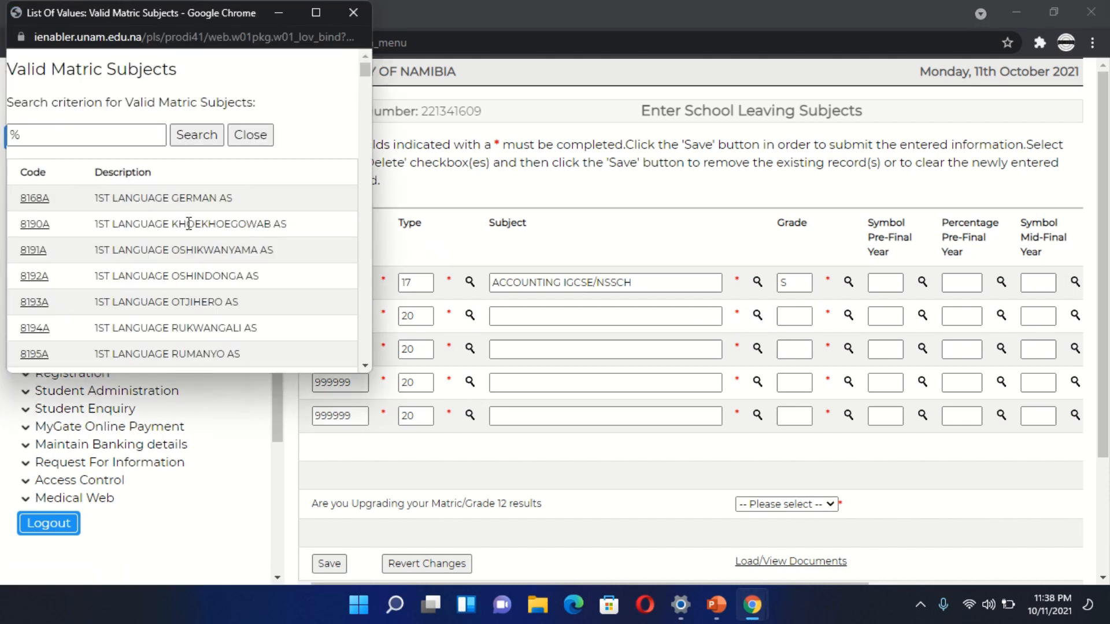
pyautogui.scroll(-1, 189, 224)
pyautogui.scroll(-3, 189, 223)
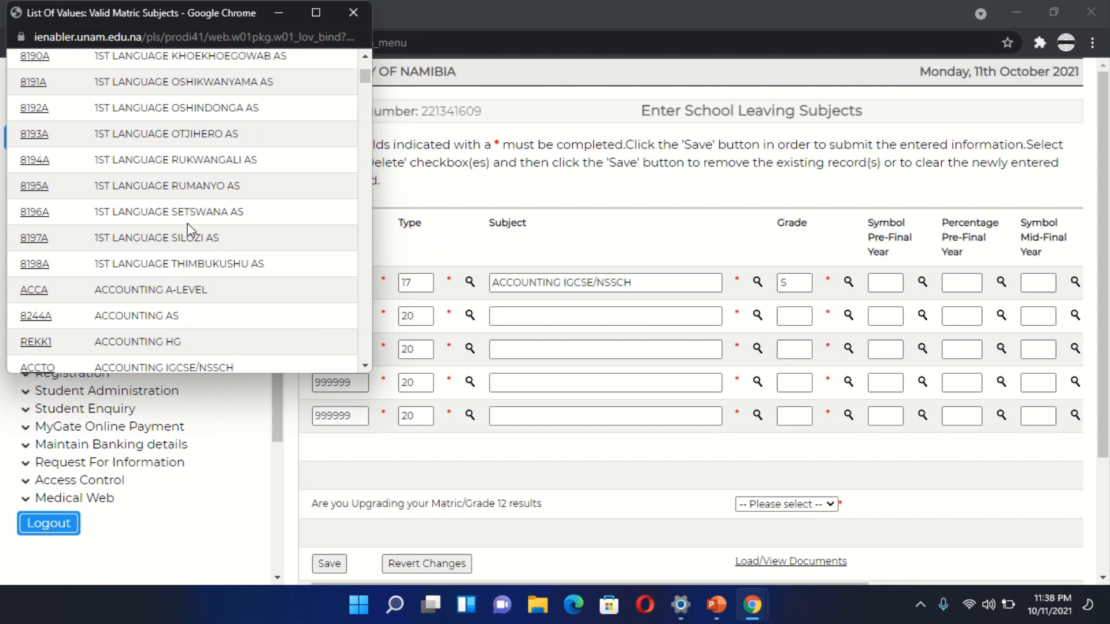
pyautogui.click(36, 162)
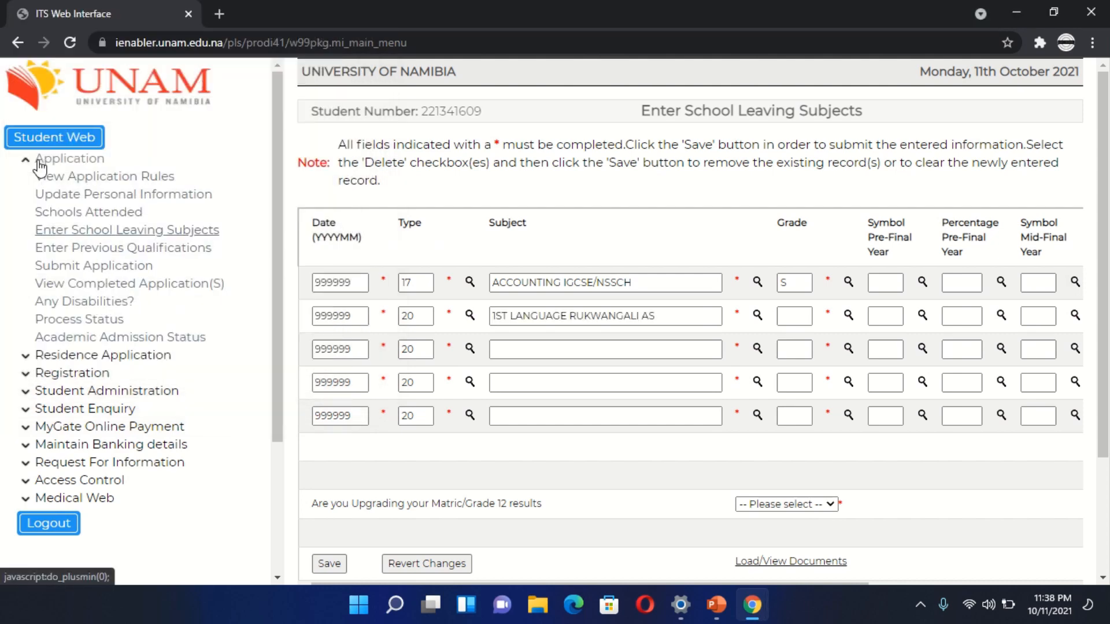
# - Enter * as the grade in all five subject rows, replacing the existing grade in the first row
pyautogui.click(789, 317)
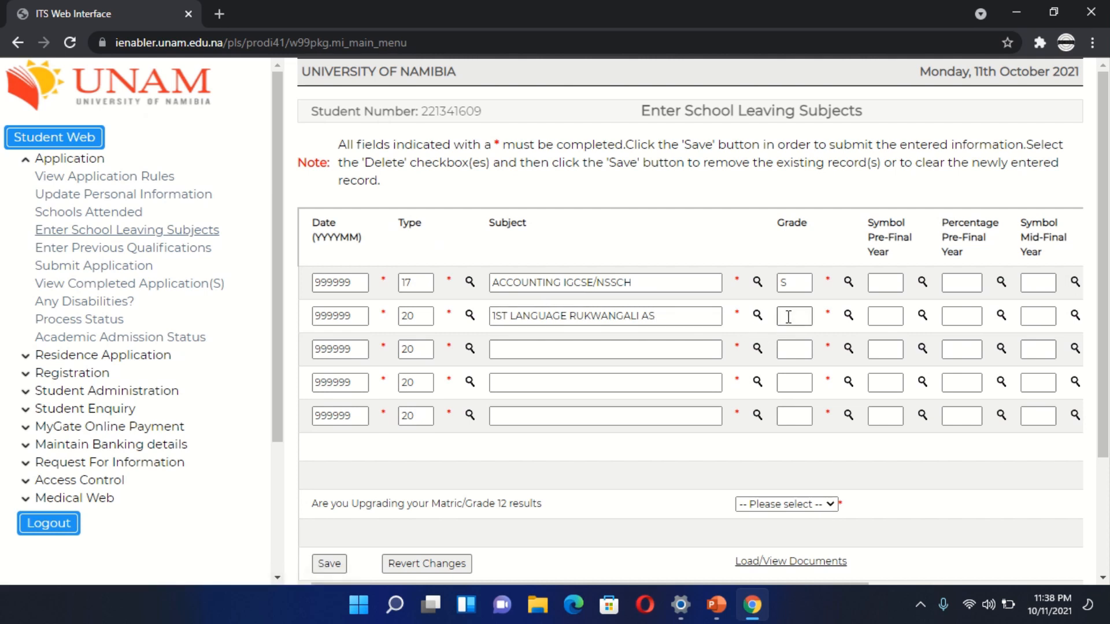
pyautogui.click(792, 284)
pyautogui.click(796, 316)
pyautogui.write('1')
pyautogui.click(796, 349)
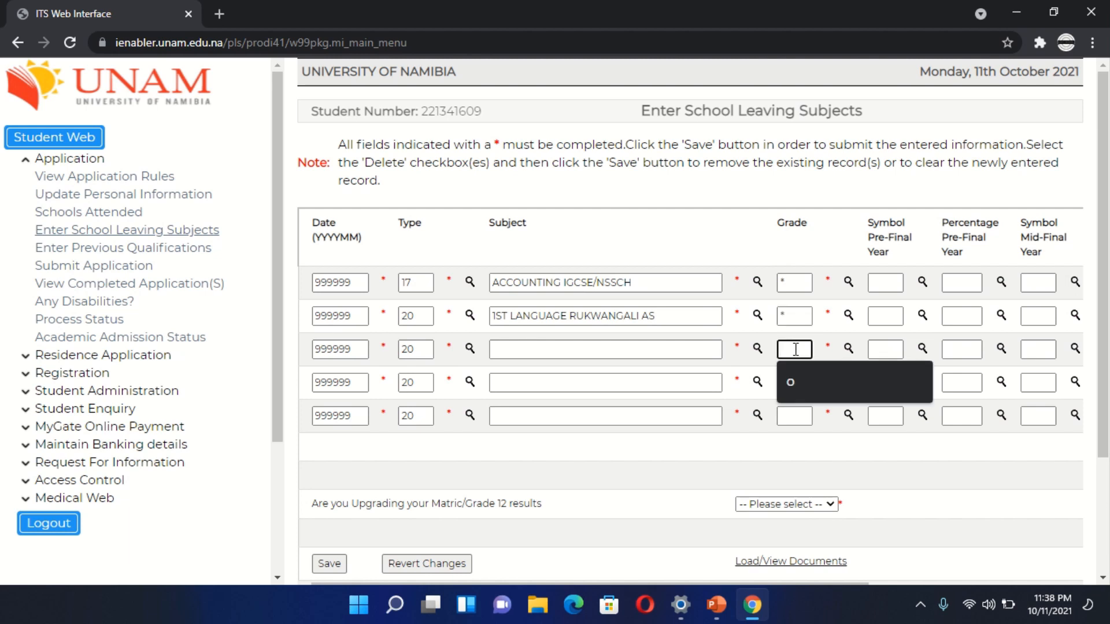
pyautogui.write('*')
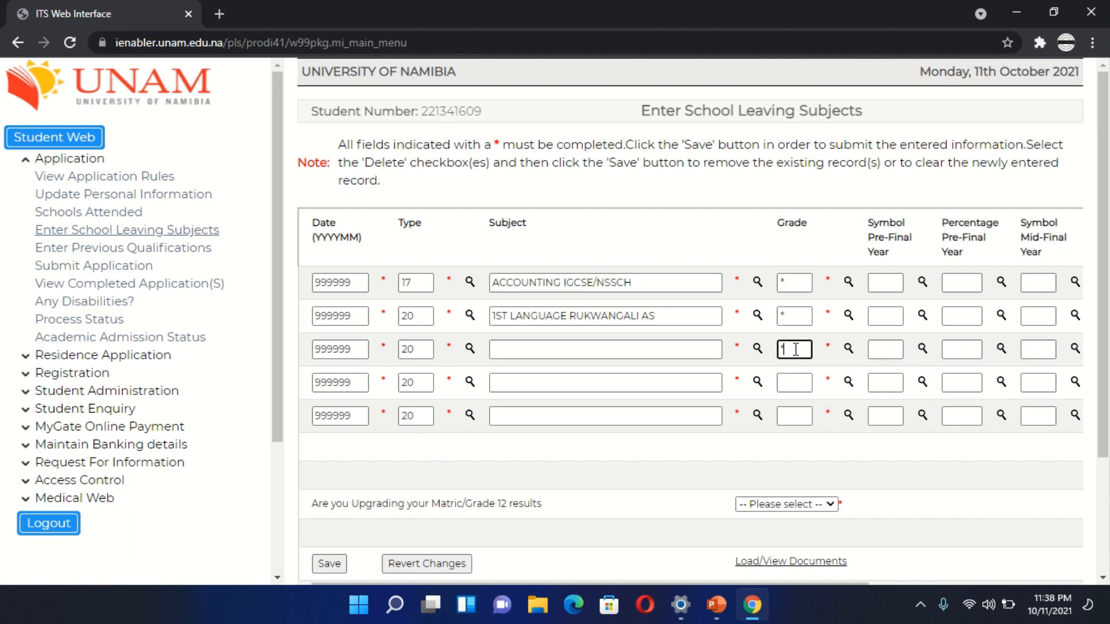
pyautogui.click(794, 385)
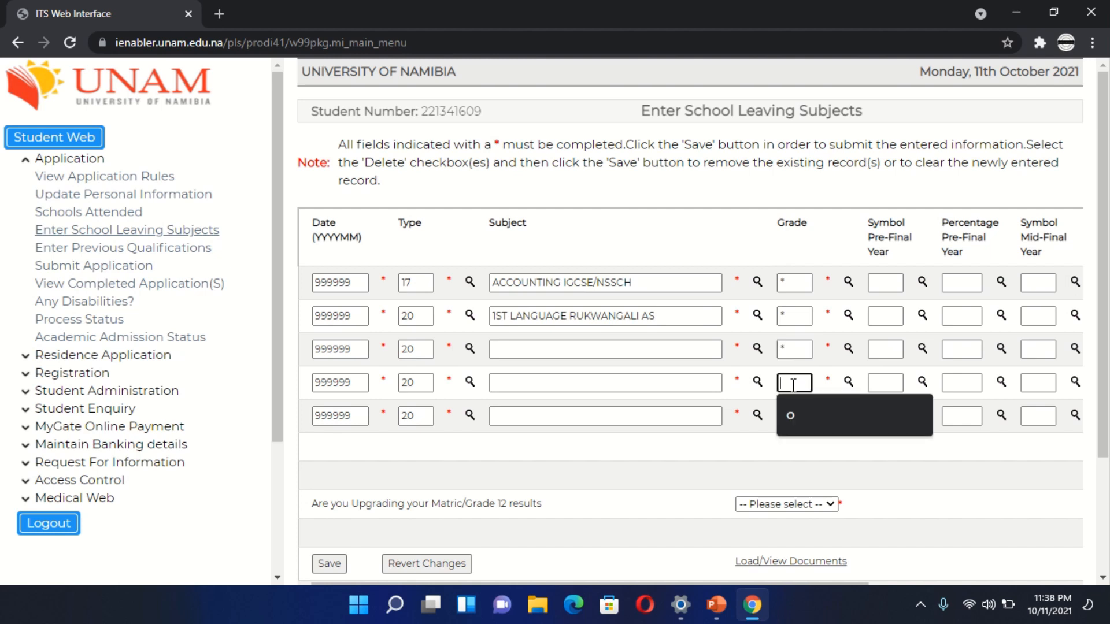
pyautogui.write('*')
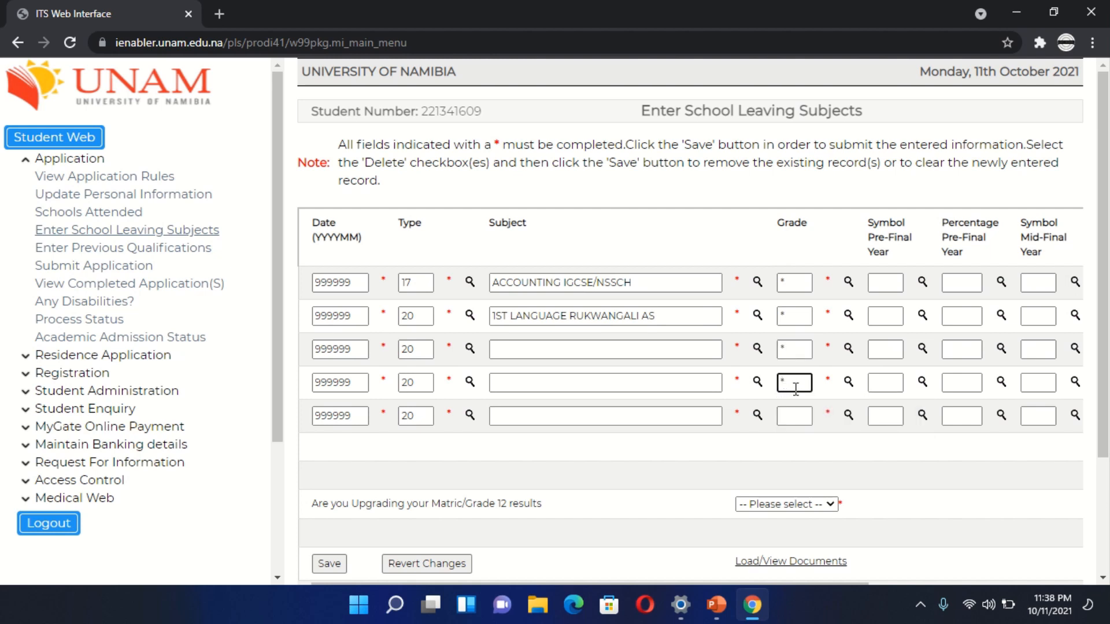
pyautogui.click(795, 415)
pyautogui.write('*')
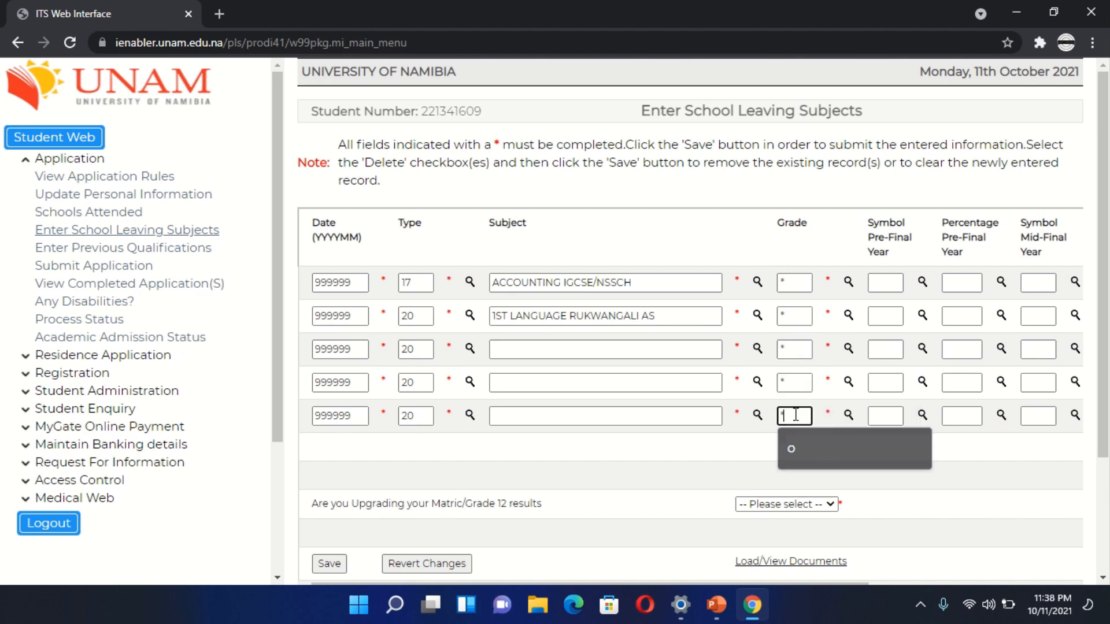
# - Select AGRICULTURE from the valid matric subjects as the third row's subject
pyautogui.click(757, 350)
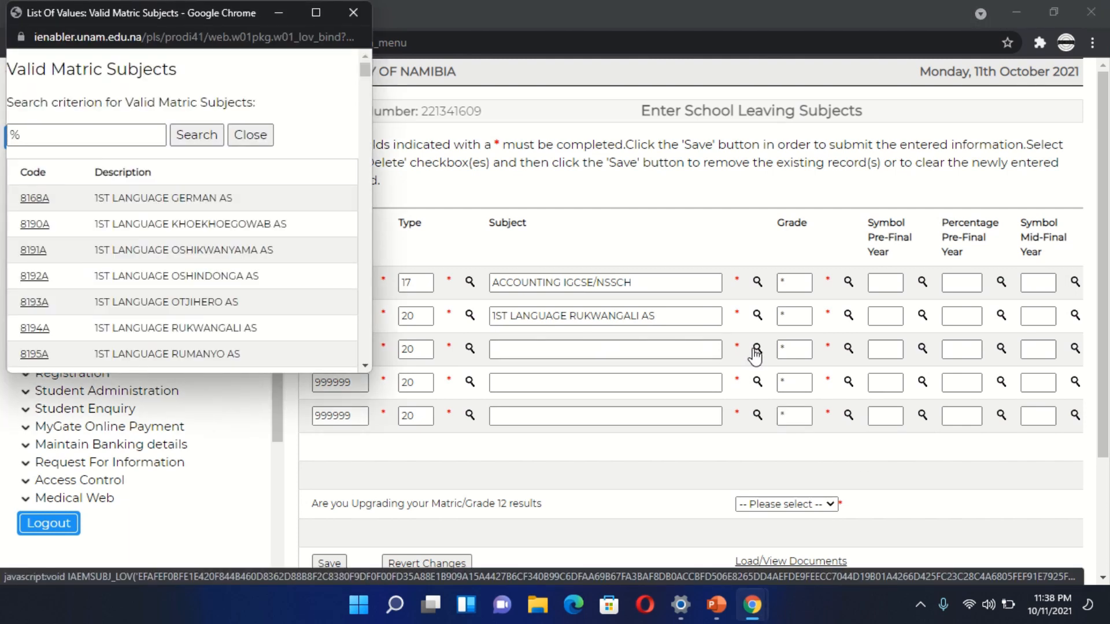
pyautogui.scroll(-5, 149, 272)
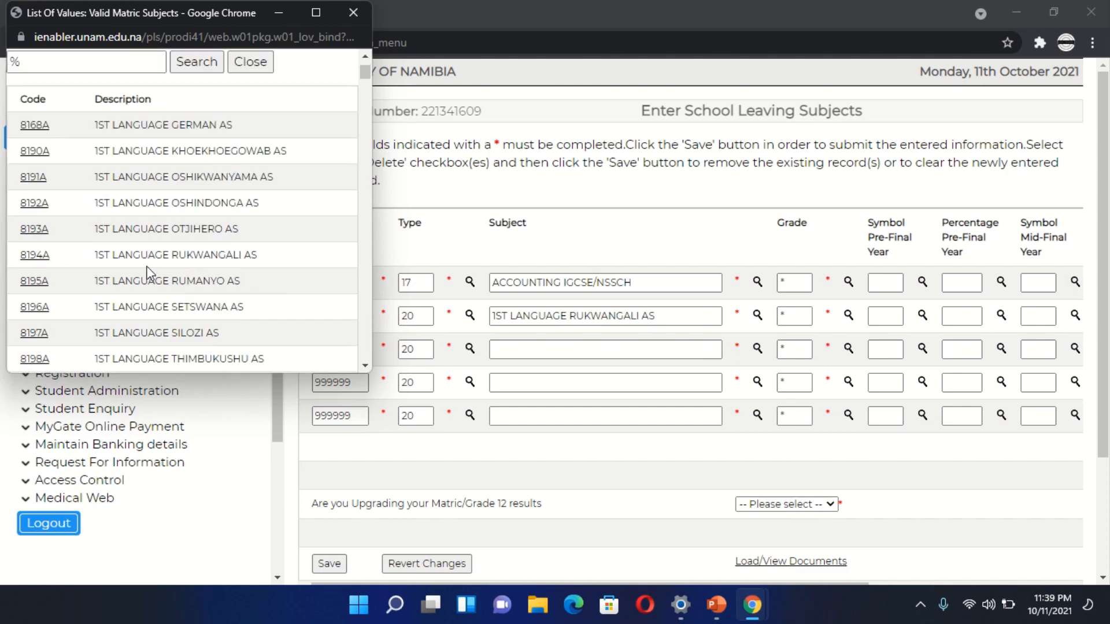
pyautogui.scroll(-8, 150, 272)
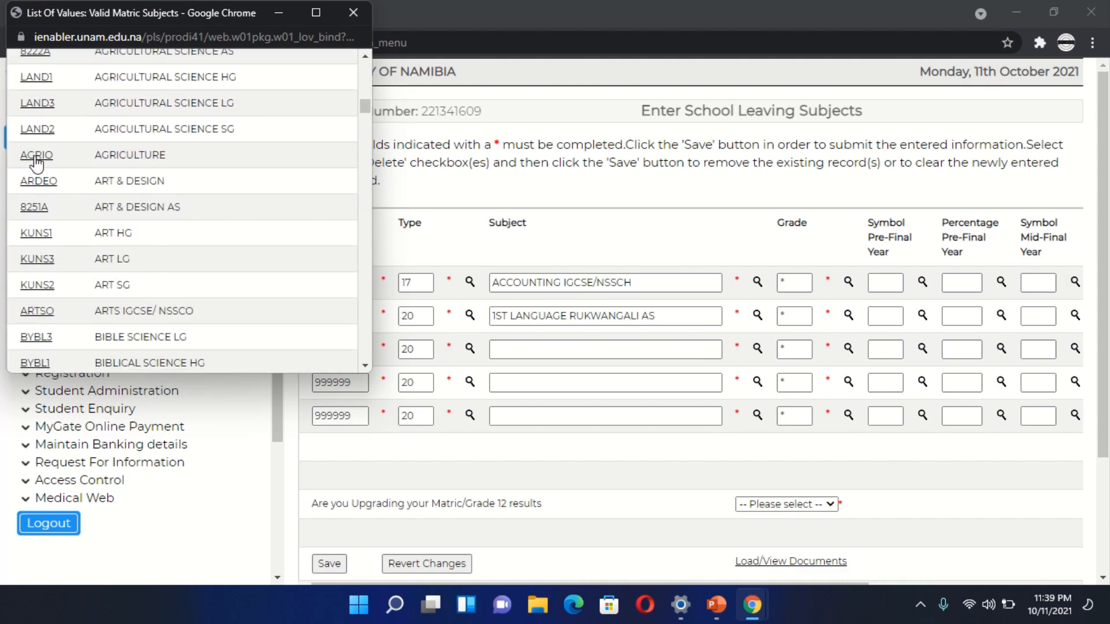
pyautogui.click(34, 156)
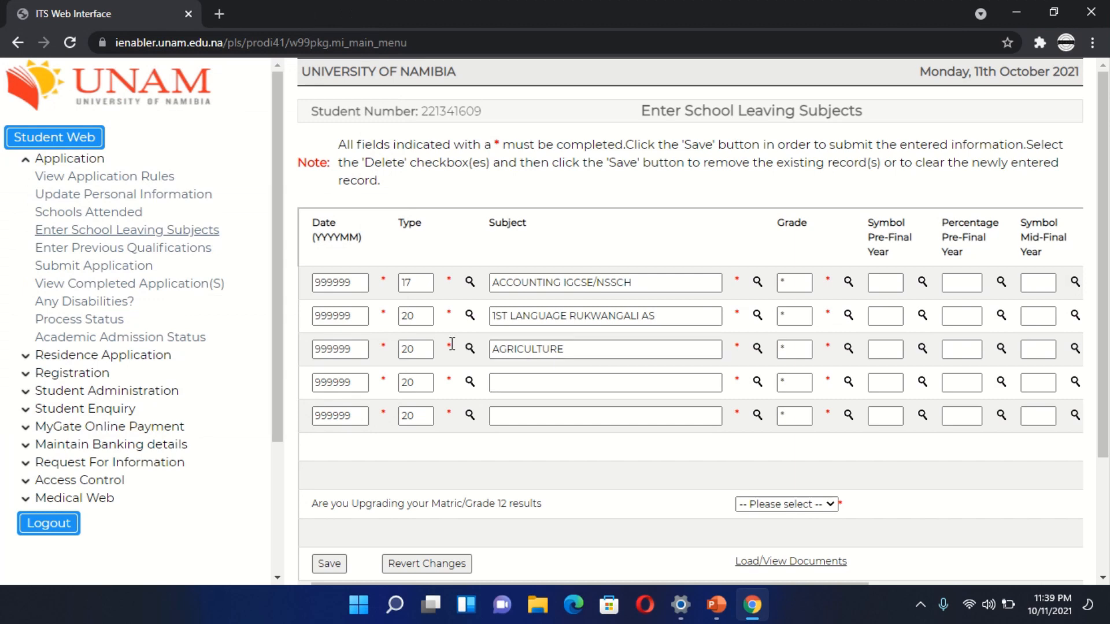
# - Change the matric type of the second and third subject rows to 17, NSSCH
pyautogui.click(469, 315)
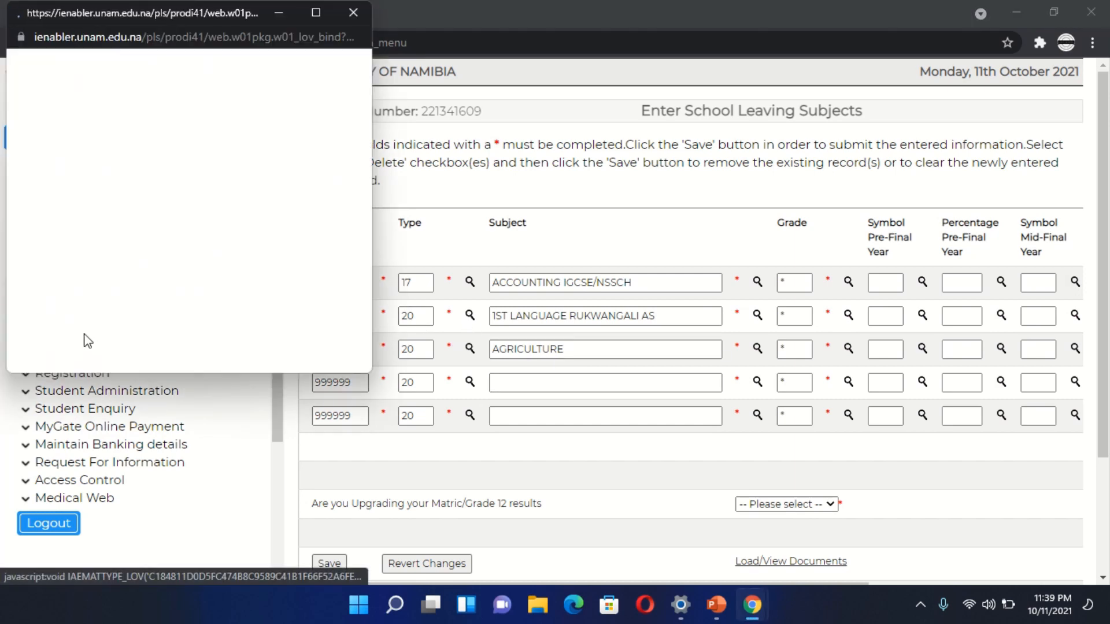
pyautogui.scroll(-7, 17, 357)
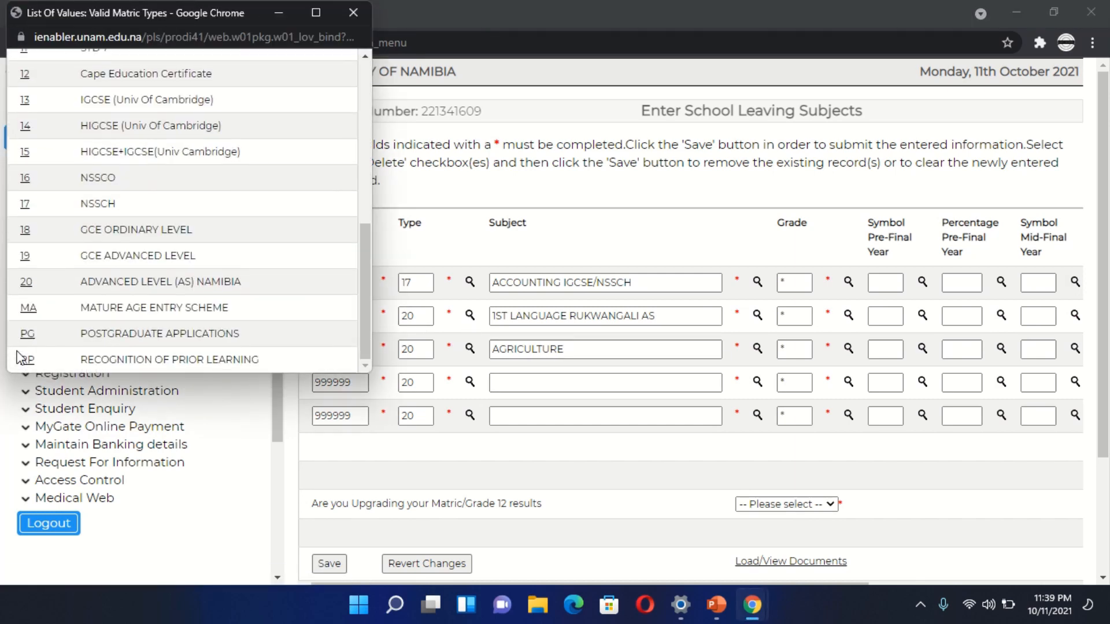
pyautogui.click(25, 205)
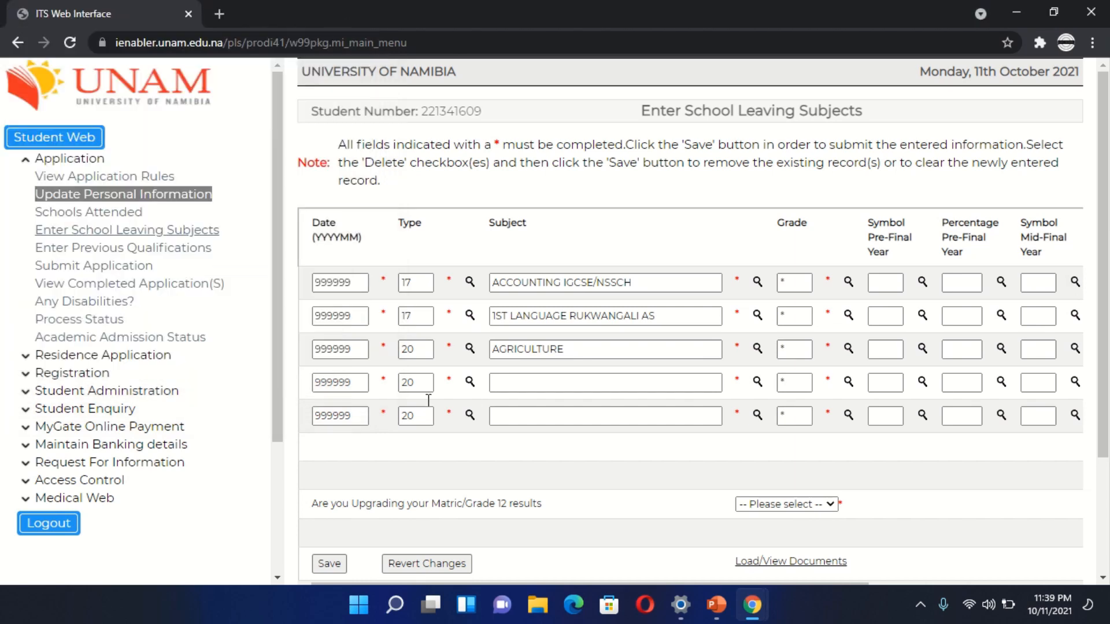
pyautogui.click(469, 350)
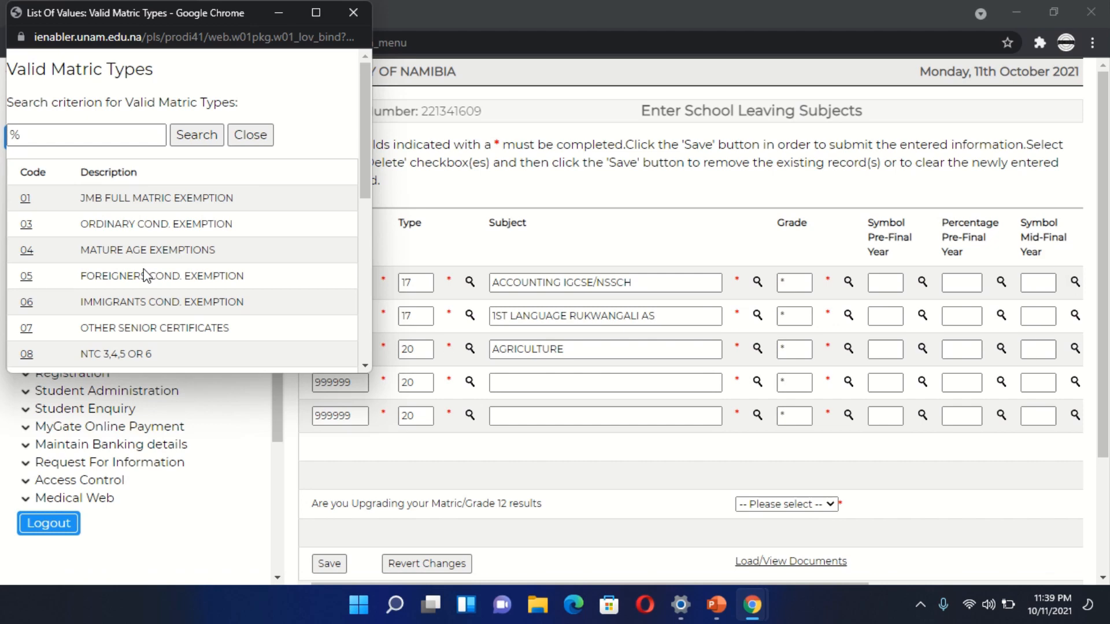
pyautogui.scroll(-5, 143, 269)
pyautogui.click(24, 311)
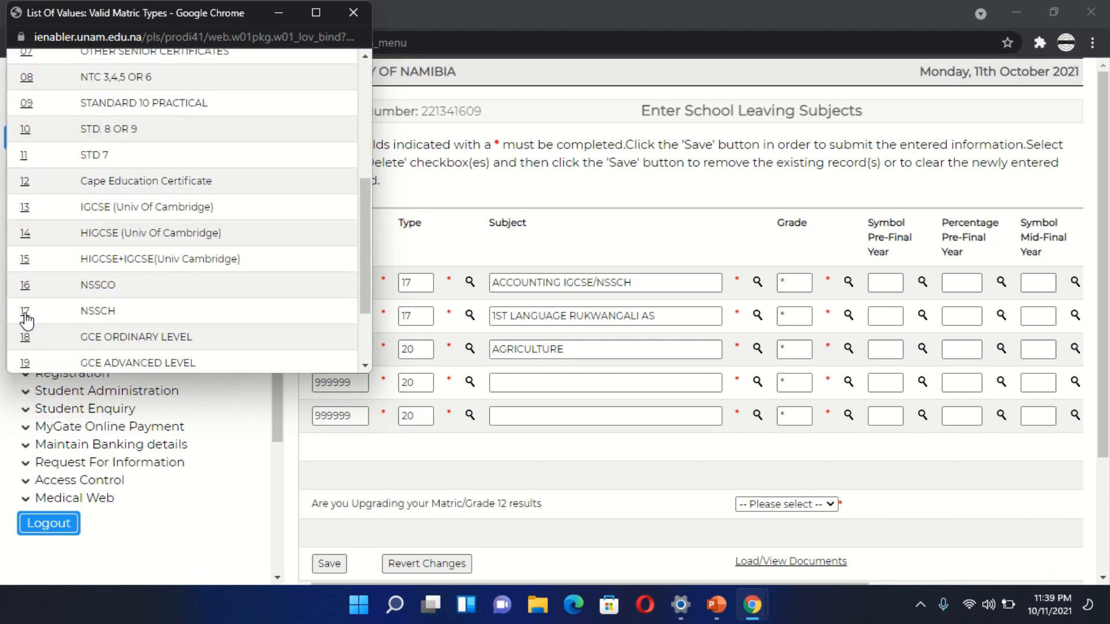
# - Change the matric type of the fourth and fifth subject rows to 16, NSSCO
pyautogui.click(611, 379)
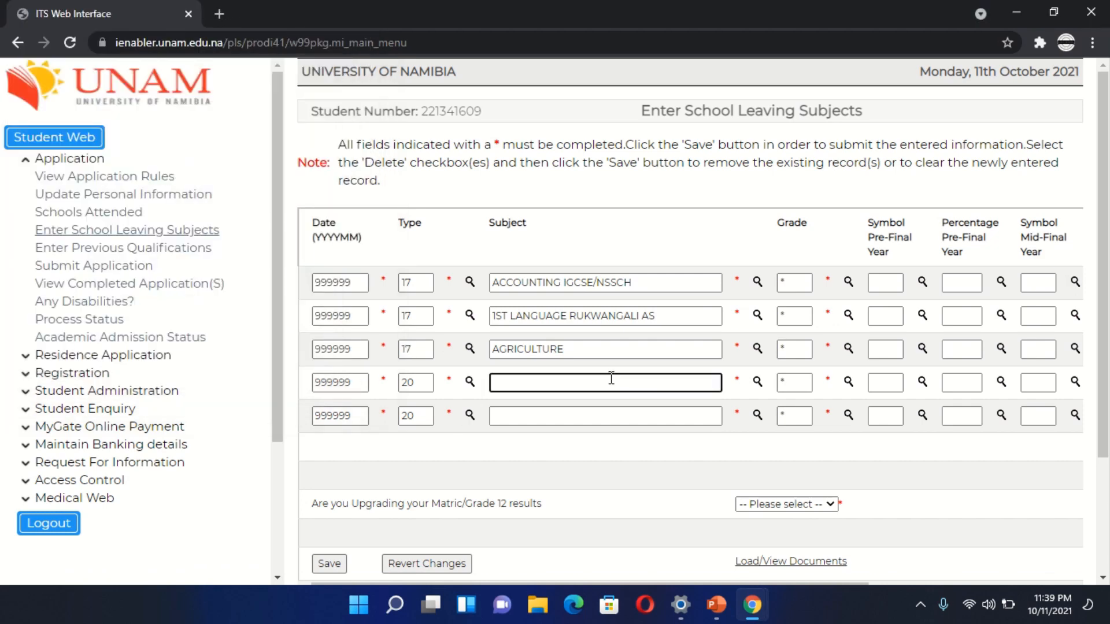
pyautogui.click(469, 382)
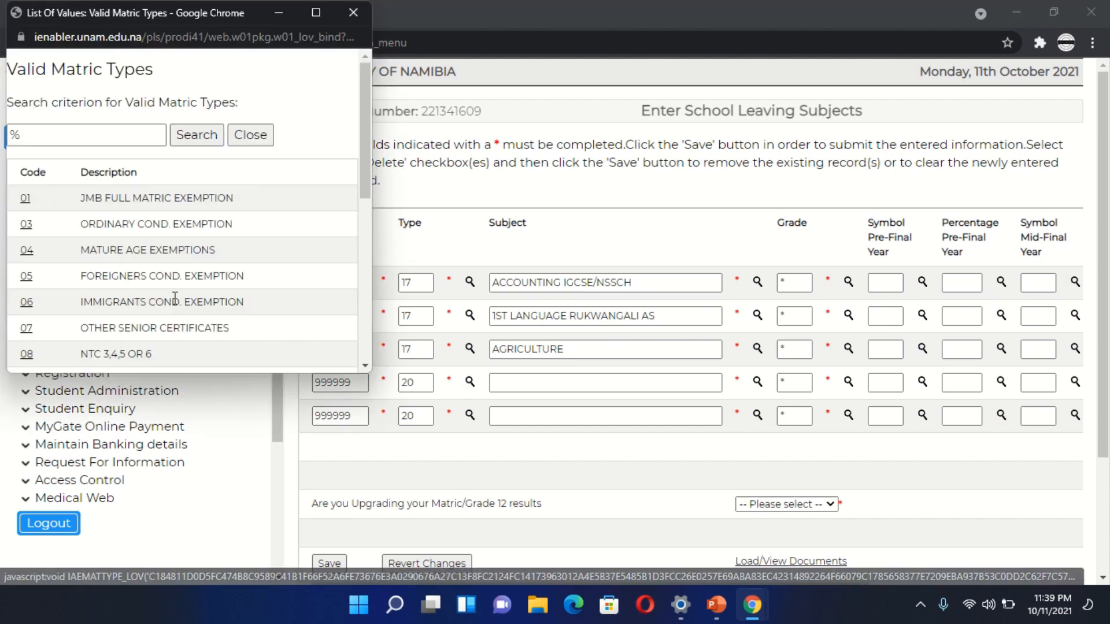
pyautogui.scroll(-4, 175, 298)
pyautogui.scroll(-3, 176, 301)
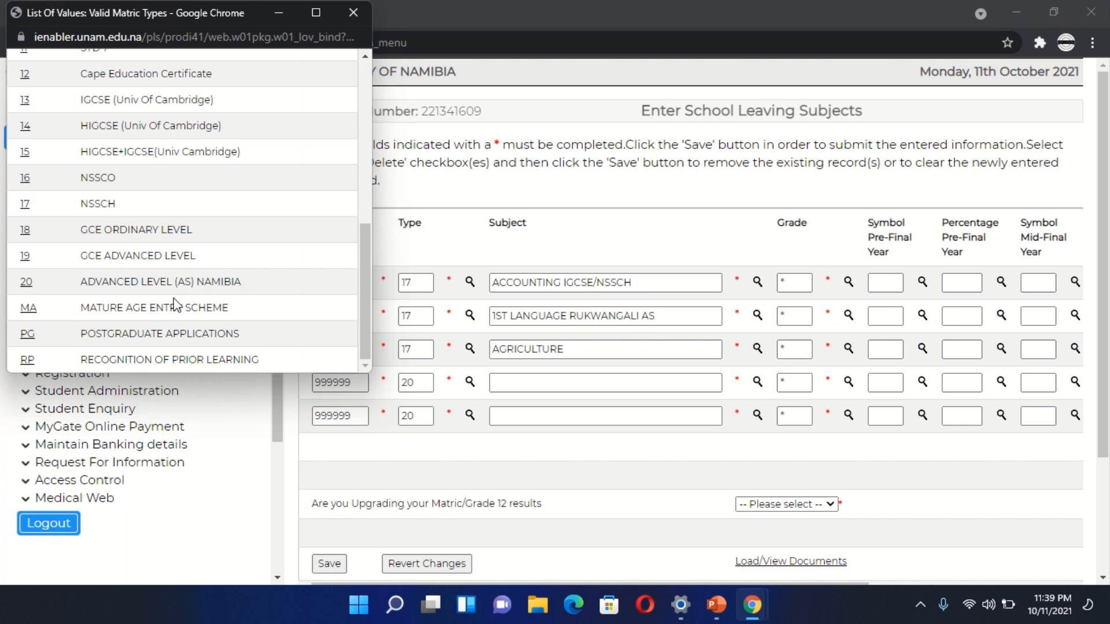
pyautogui.click(24, 179)
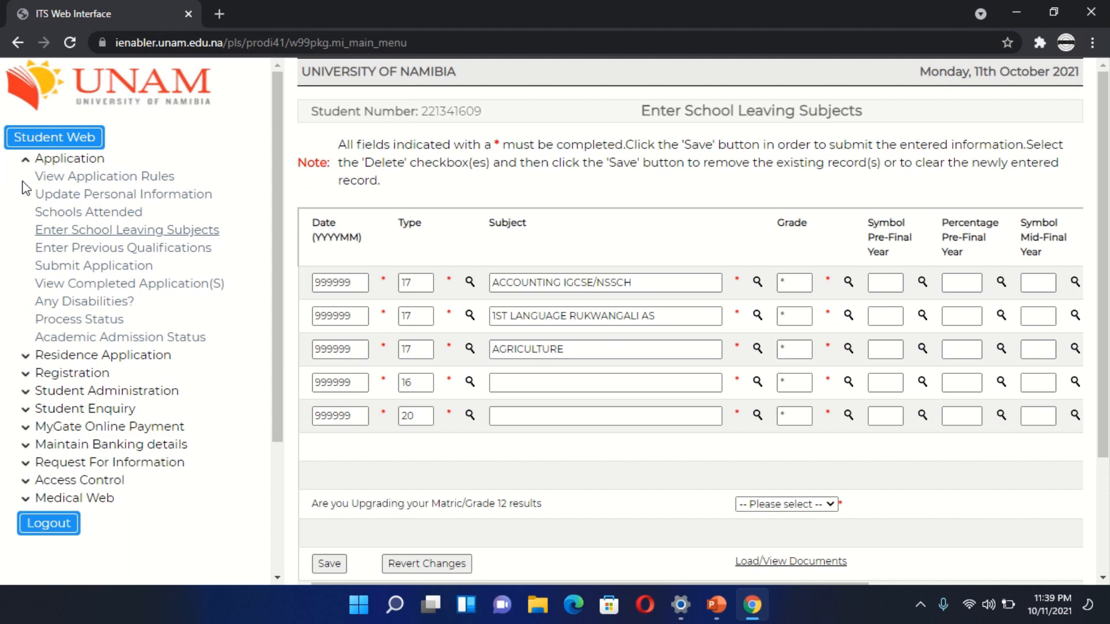
pyautogui.click(470, 415)
pyautogui.scroll(-3, 191, 294)
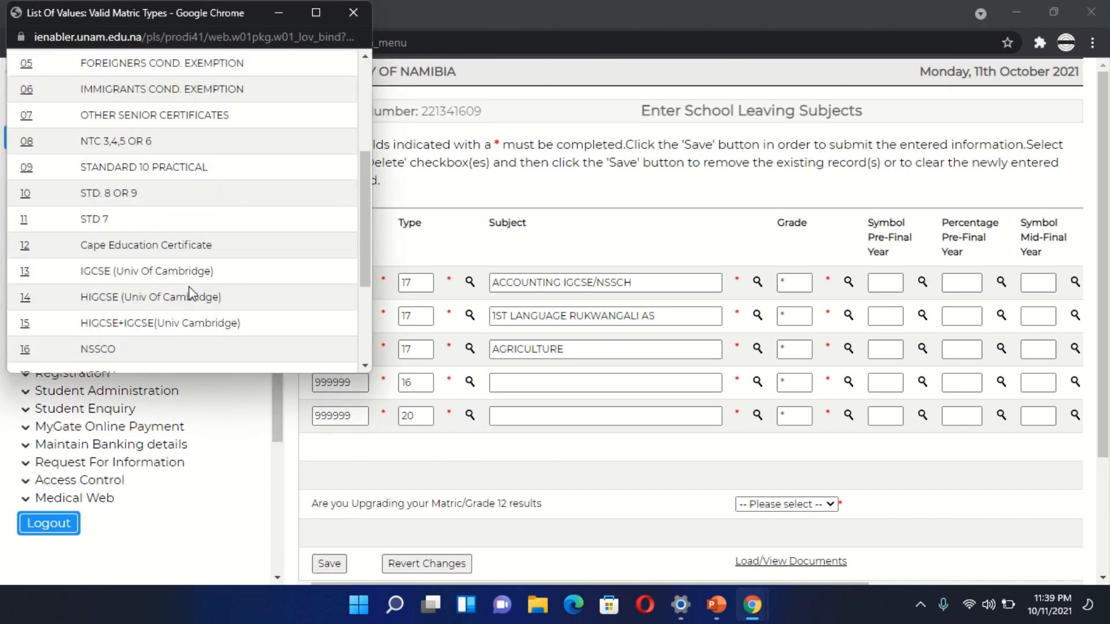
pyautogui.scroll(-3, 191, 293)
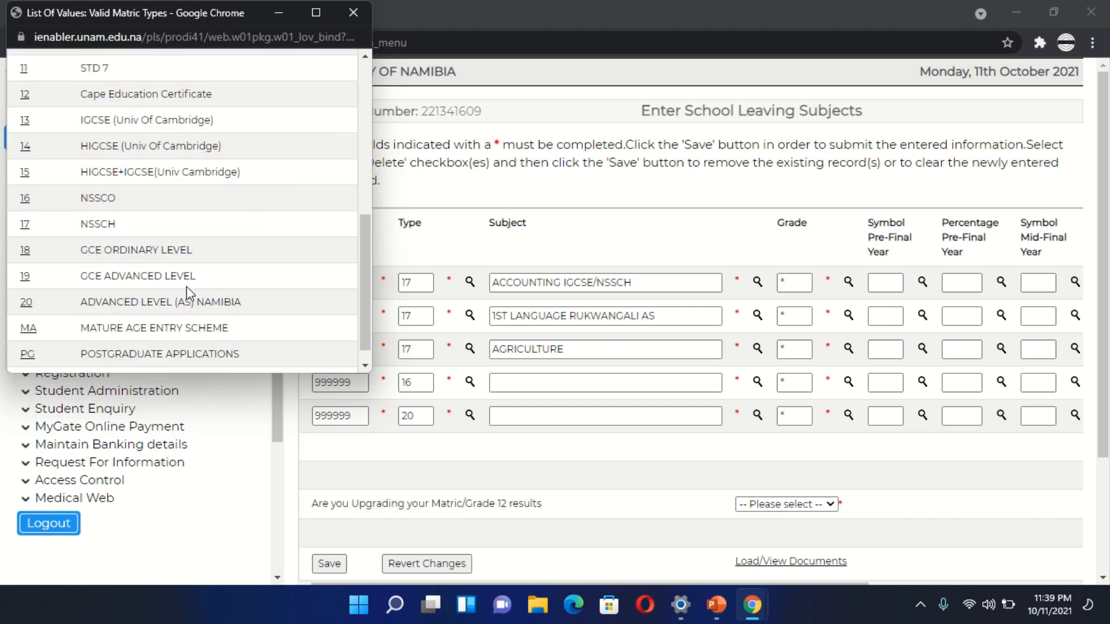
pyautogui.click(25, 198)
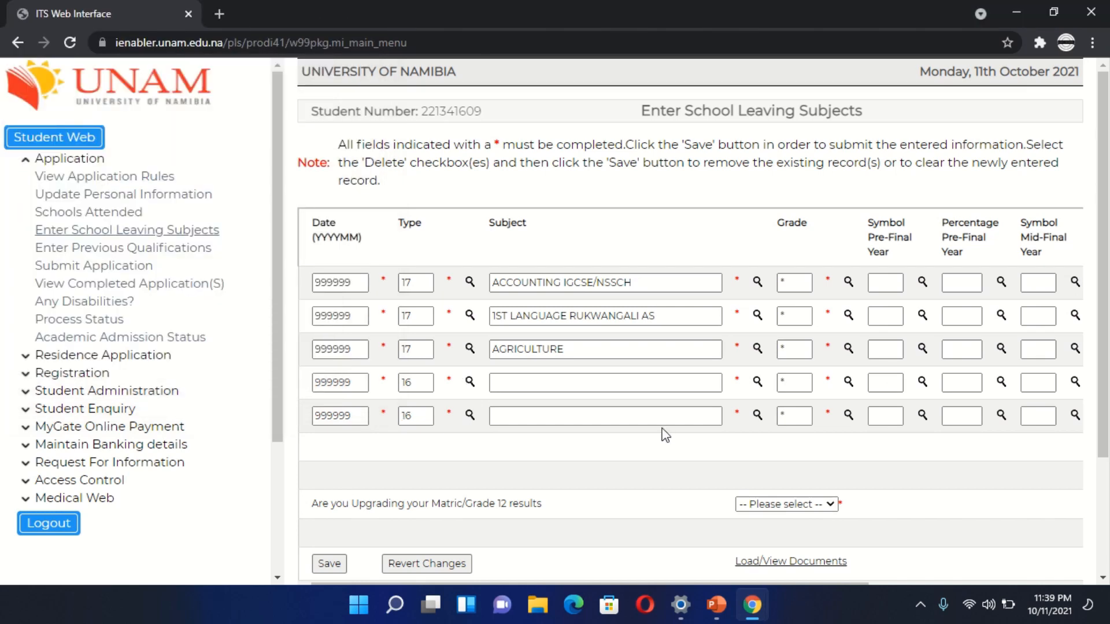
# - Select COMPUTER SCIENCE IGCSE / NSSCO from the valid matric subjects as the fourth row's subject
pyautogui.click(756, 383)
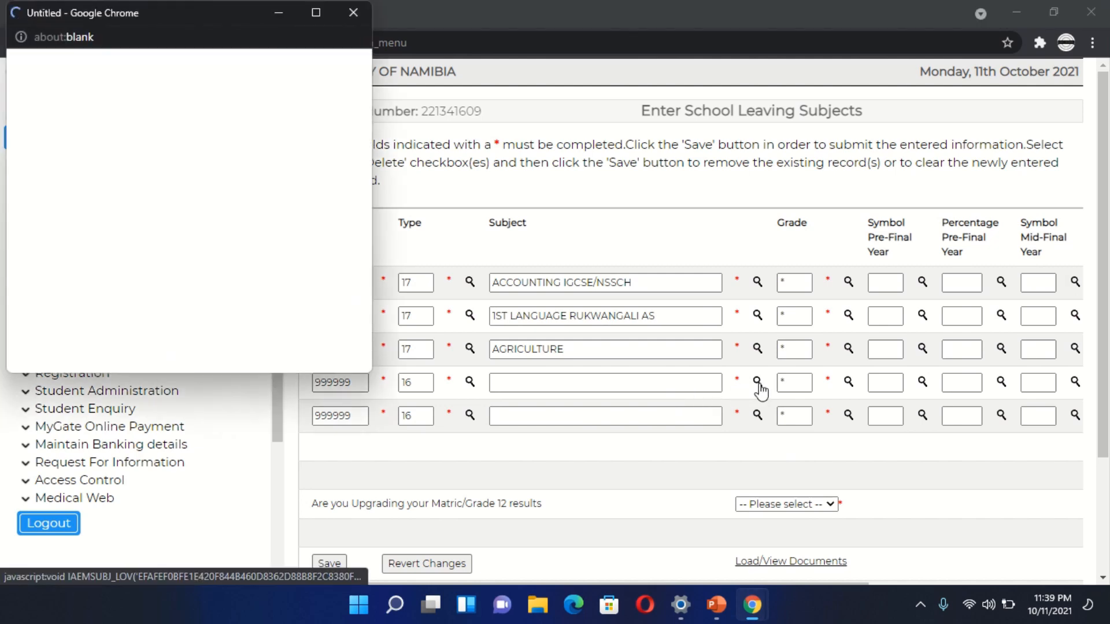
pyautogui.scroll(-5, 220, 326)
pyautogui.rightClick(215, 327)
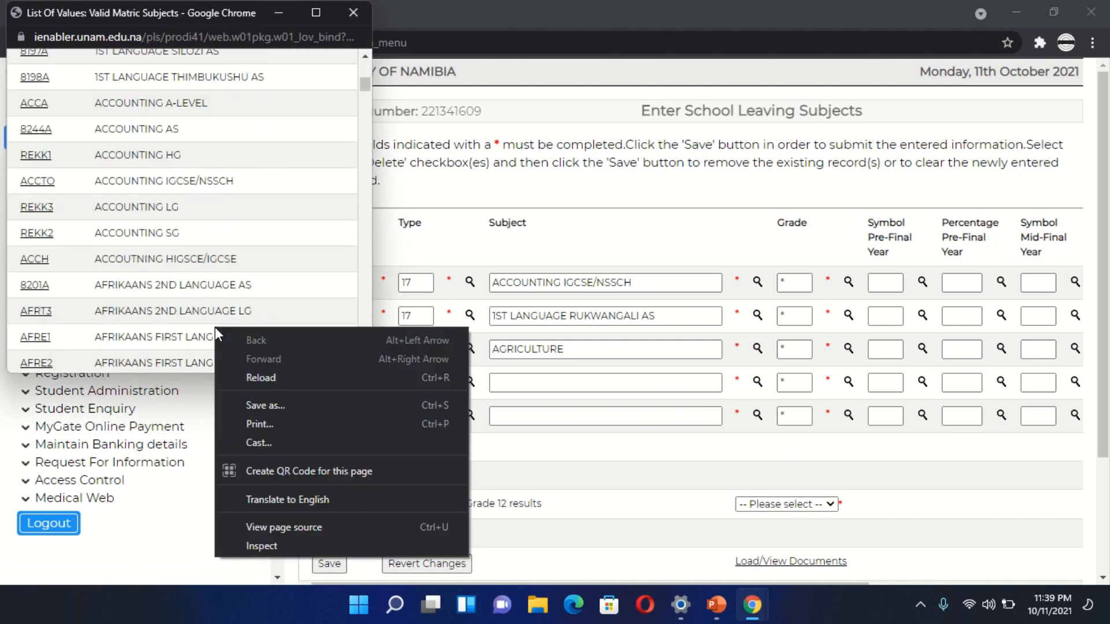
pyautogui.click(186, 305)
pyautogui.scroll(-5, 185, 306)
pyautogui.scroll(-15, 186, 305)
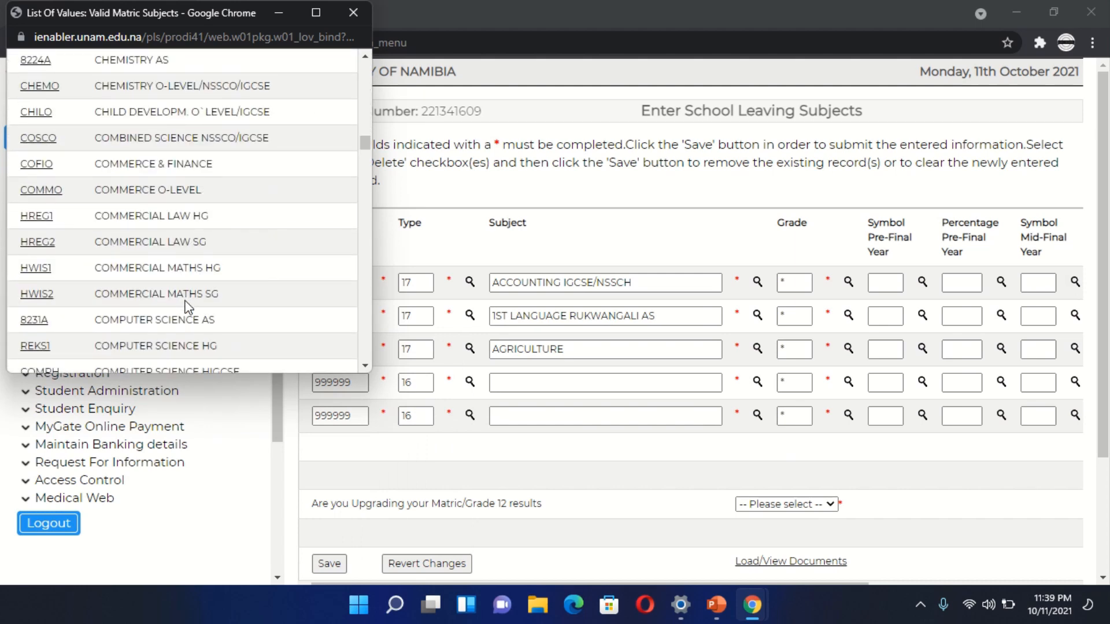
pyautogui.scroll(3, 186, 301)
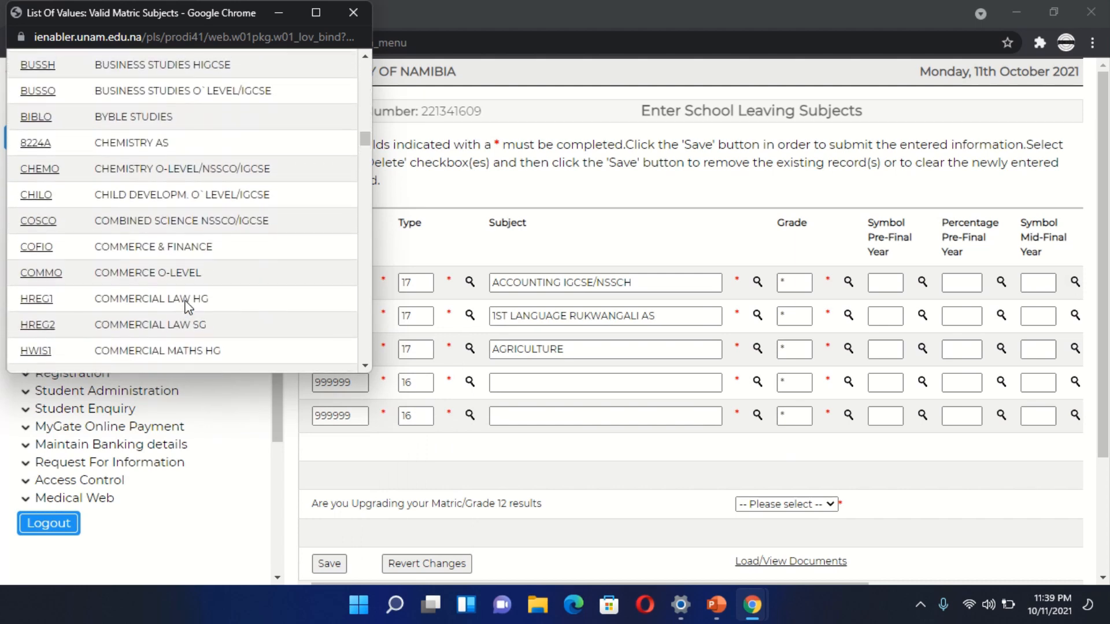
pyautogui.scroll(1, 186, 301)
pyautogui.scroll(-6, 186, 301)
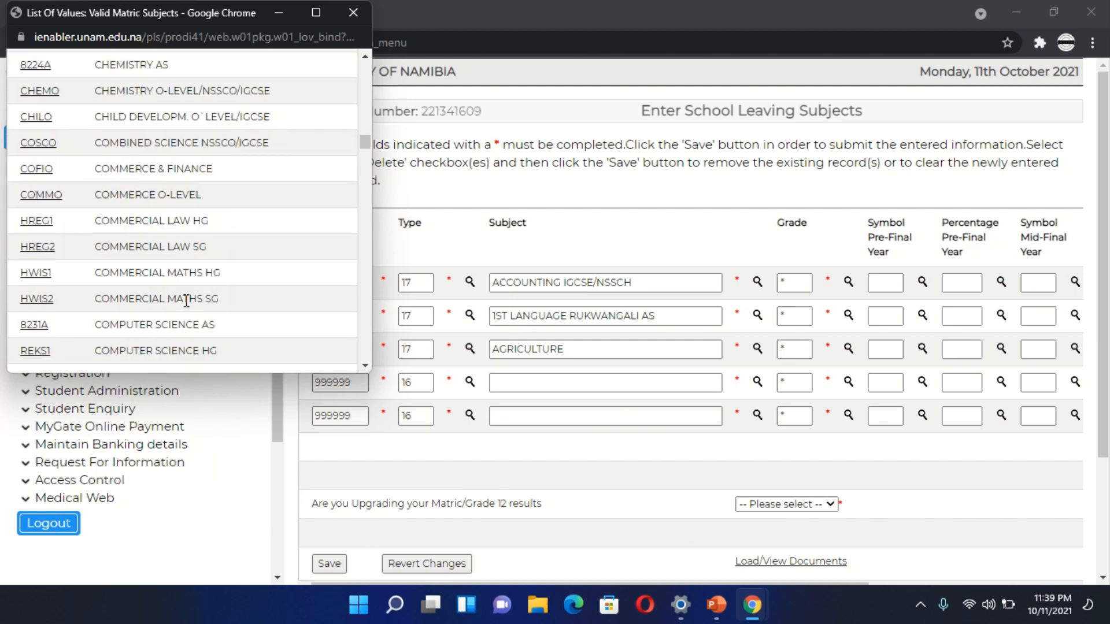
pyautogui.scroll(-2, 186, 300)
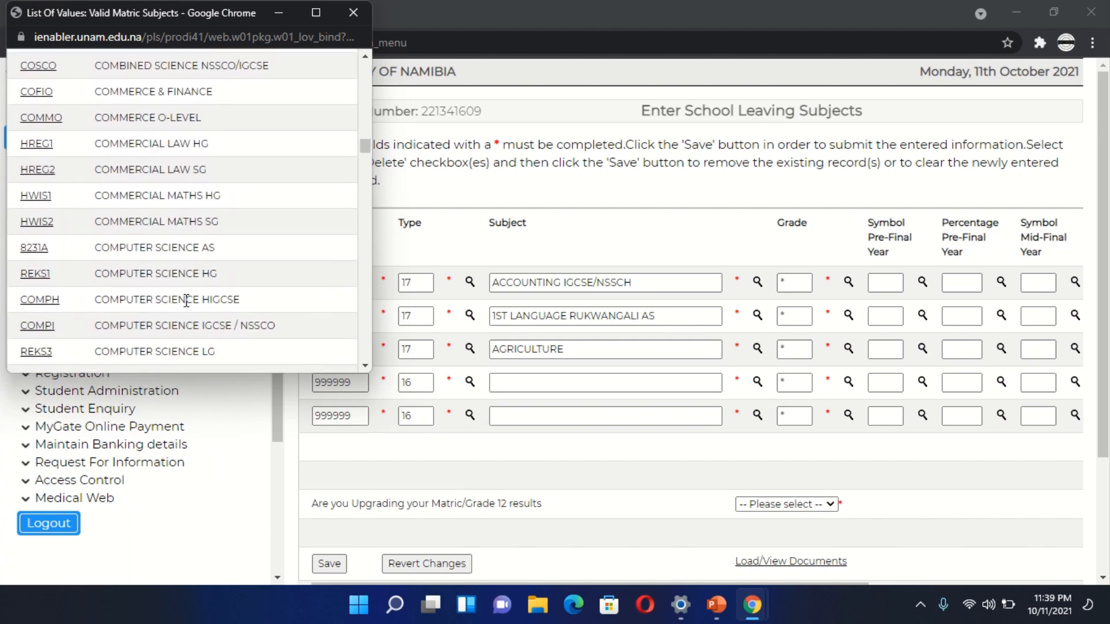
pyautogui.scroll(-1, 186, 301)
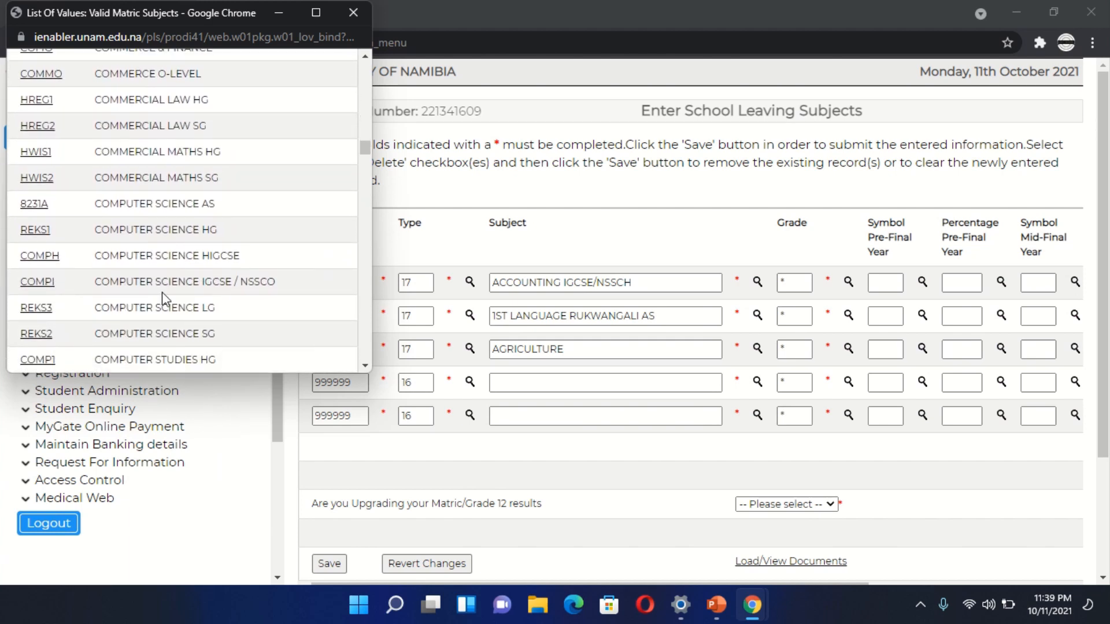
pyautogui.click(48, 283)
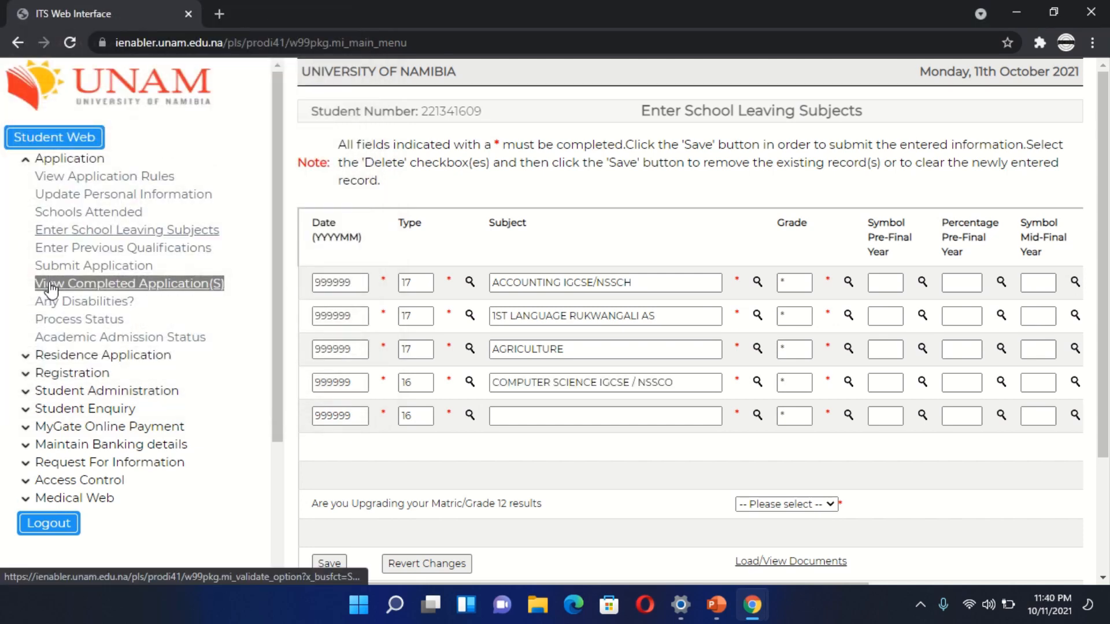
# - Select ENTREPRENEURSHIP from the valid matric subjects as the fifth row's subject
pyautogui.click(615, 417)
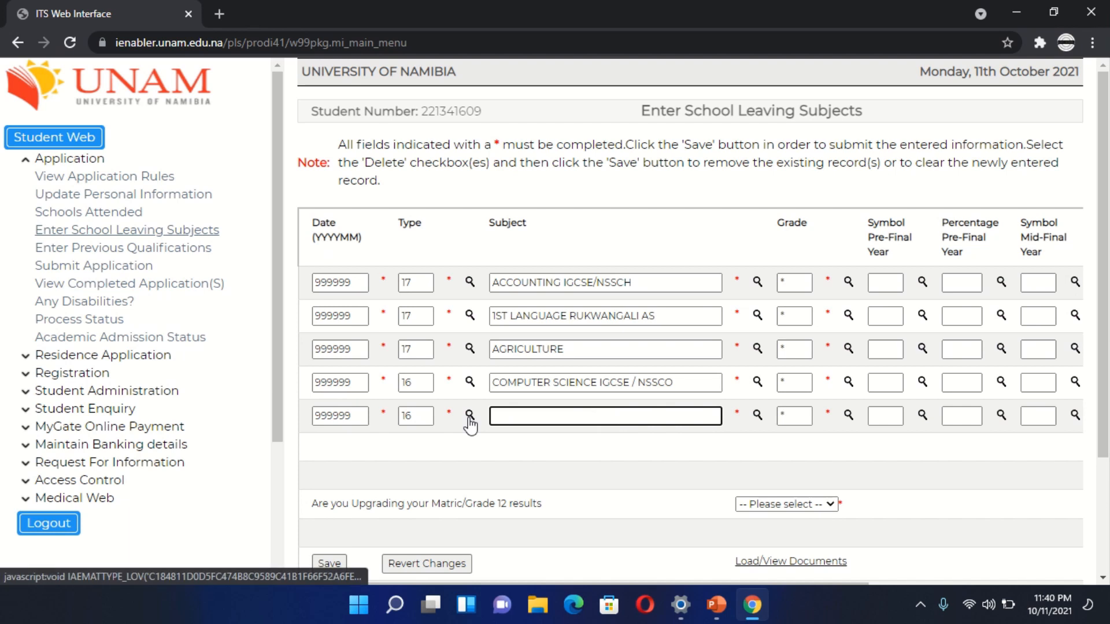
pyautogui.click(766, 414)
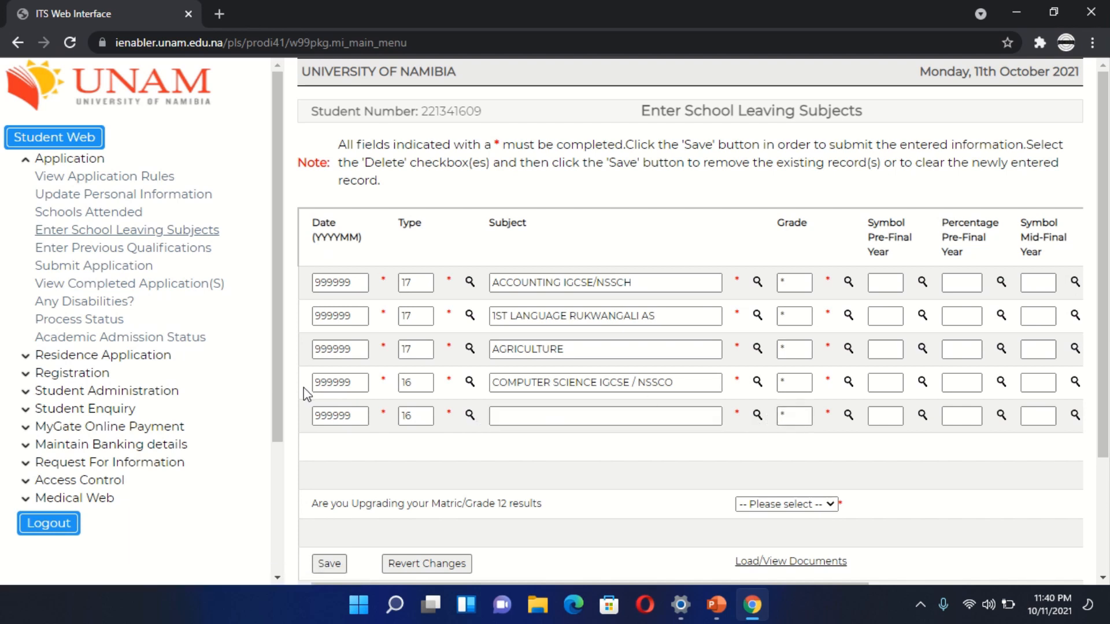
pyautogui.click(758, 416)
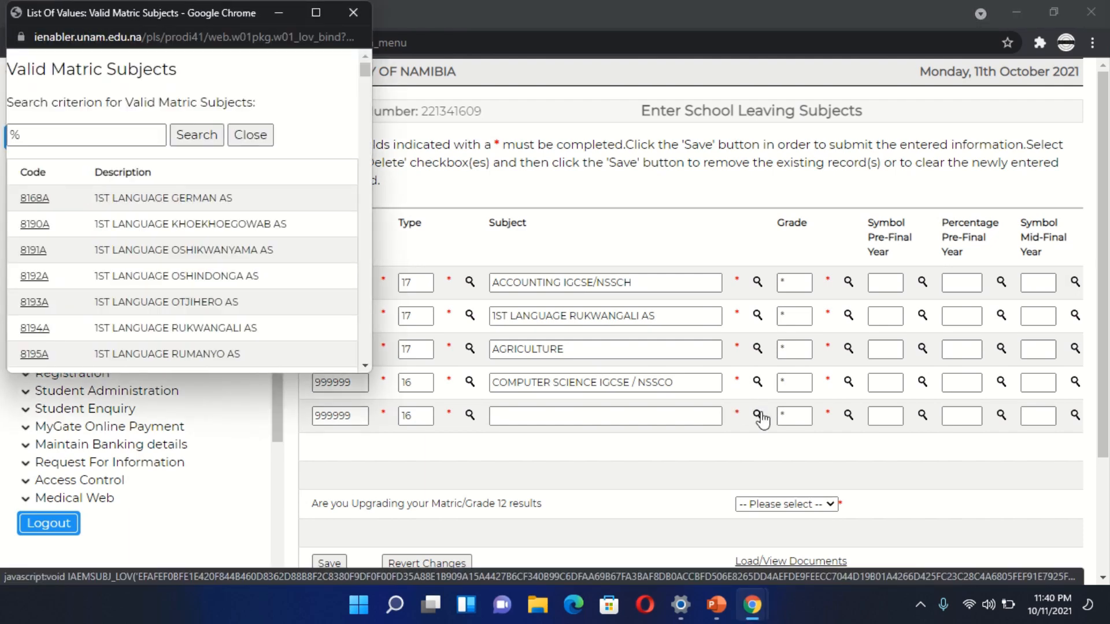
pyautogui.scroll(-4, 183, 273)
pyautogui.rightClick(181, 270)
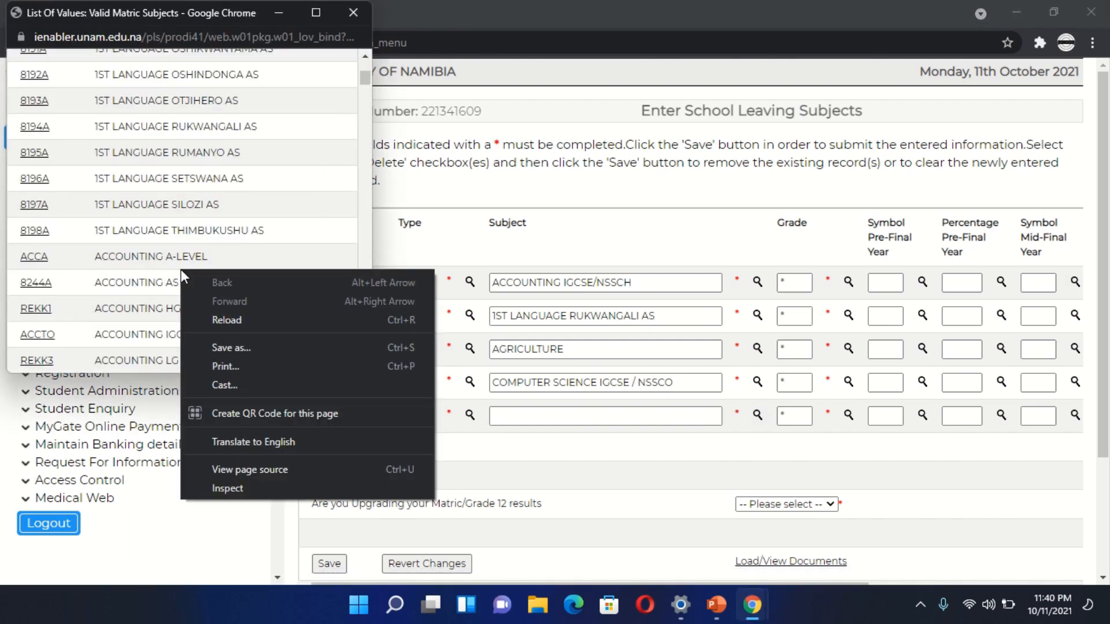
pyautogui.click(151, 255)
pyautogui.scroll(-10, 152, 256)
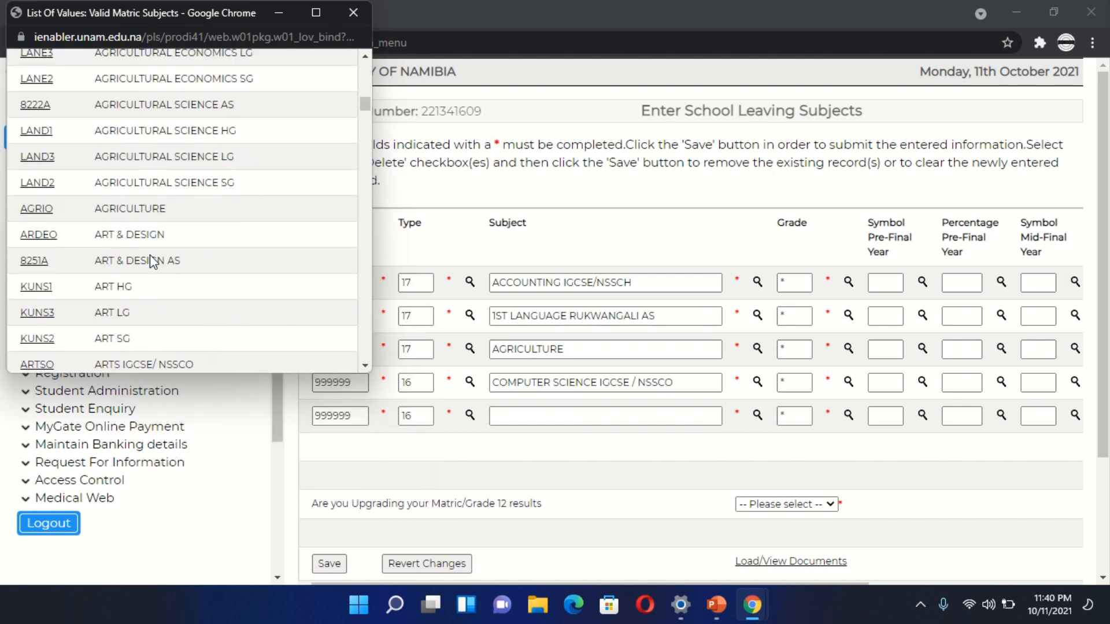
pyautogui.rightClick(150, 256)
pyautogui.click(106, 227)
pyautogui.scroll(-10, 106, 227)
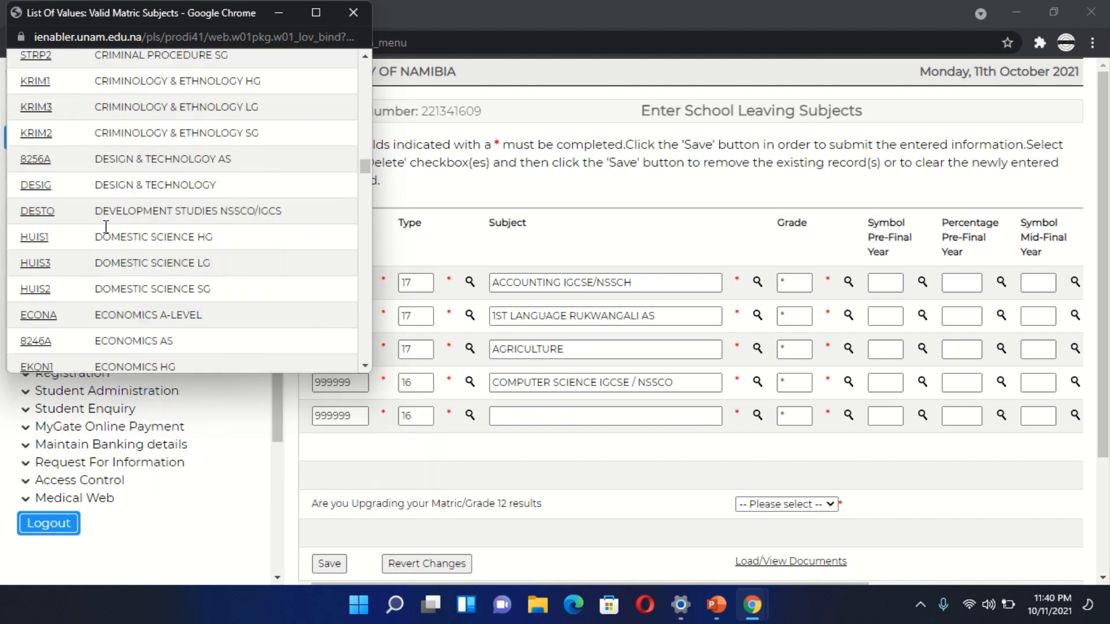
pyautogui.scroll(-2, 106, 227)
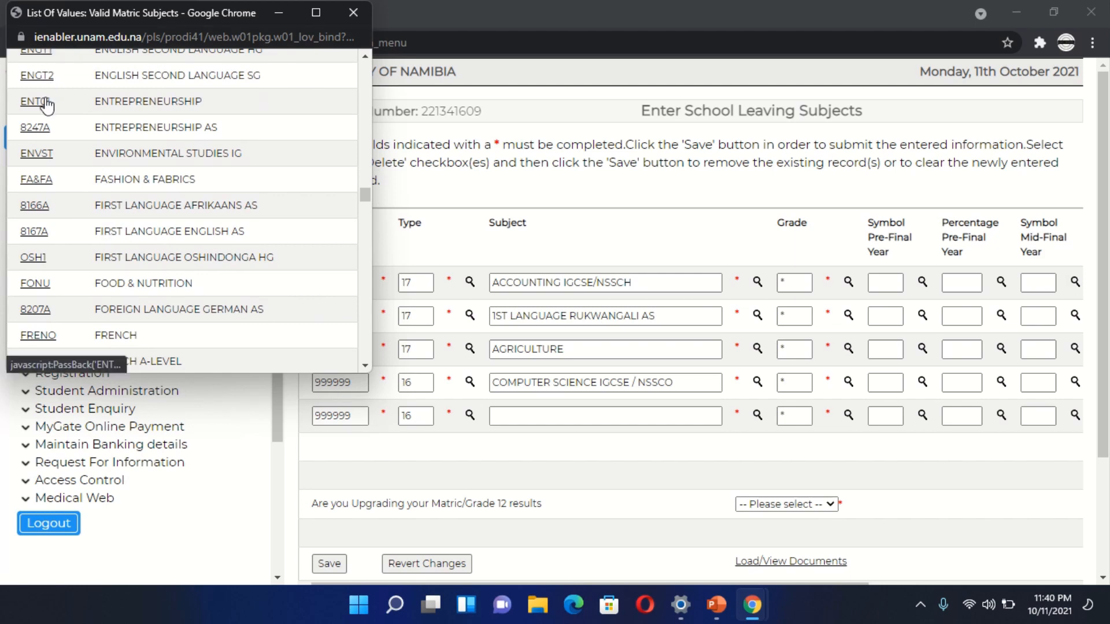
pyautogui.click(46, 103)
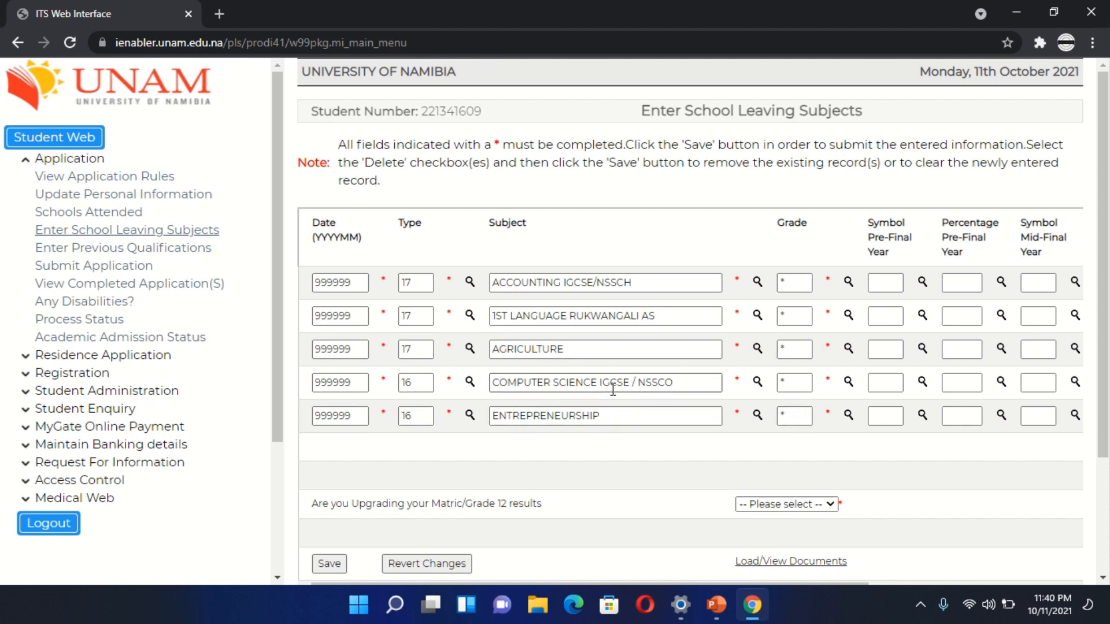
# - Replace the grades of the computer science and entrepreneurship subjects with O
pyautogui.click(794, 382)
pyautogui.press('BackSpace')
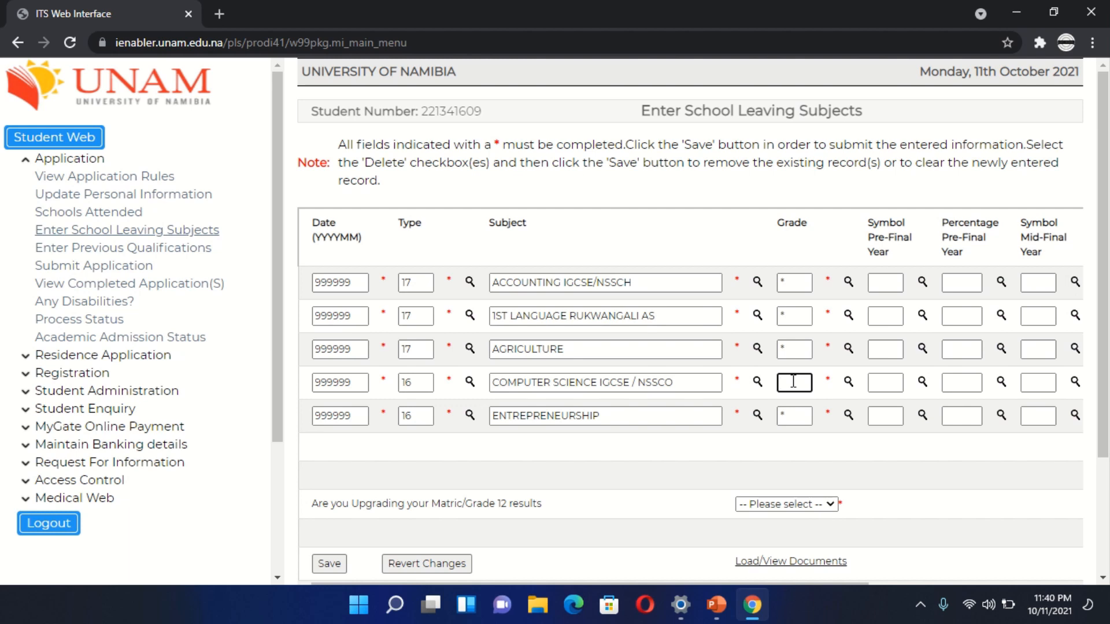
pyautogui.write('C')
pyautogui.click(799, 414)
pyautogui.press('BackSpace')
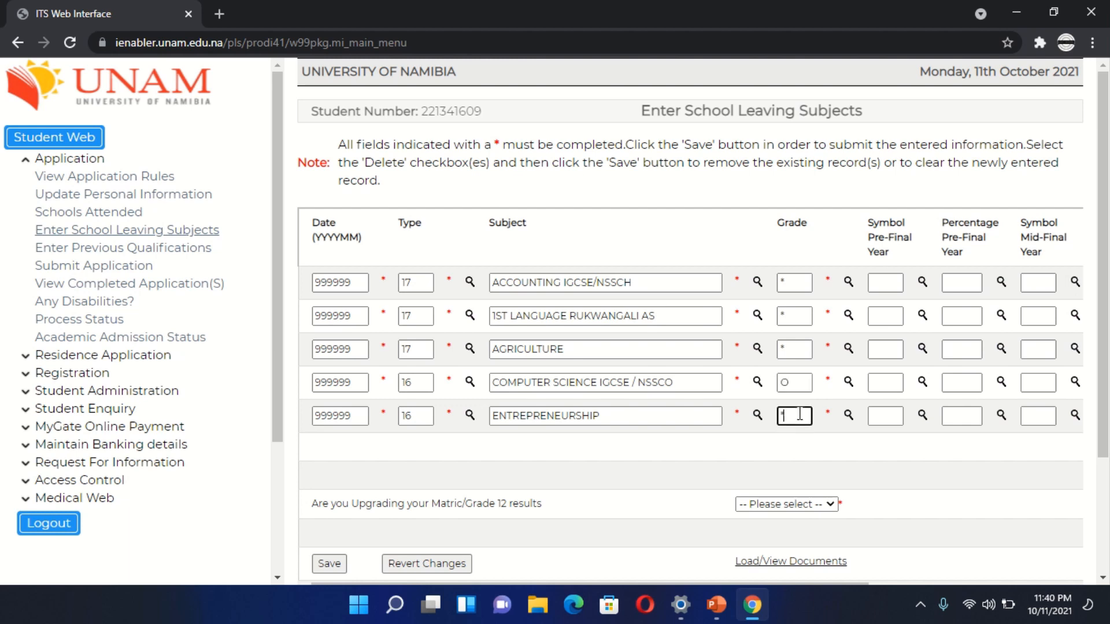
pyautogui.write('AS')
pyautogui.press('BackSpace')
pyautogui.press('BackSpace')
pyautogui.write('O')
pyautogui.hscroll(3, 840, 418)
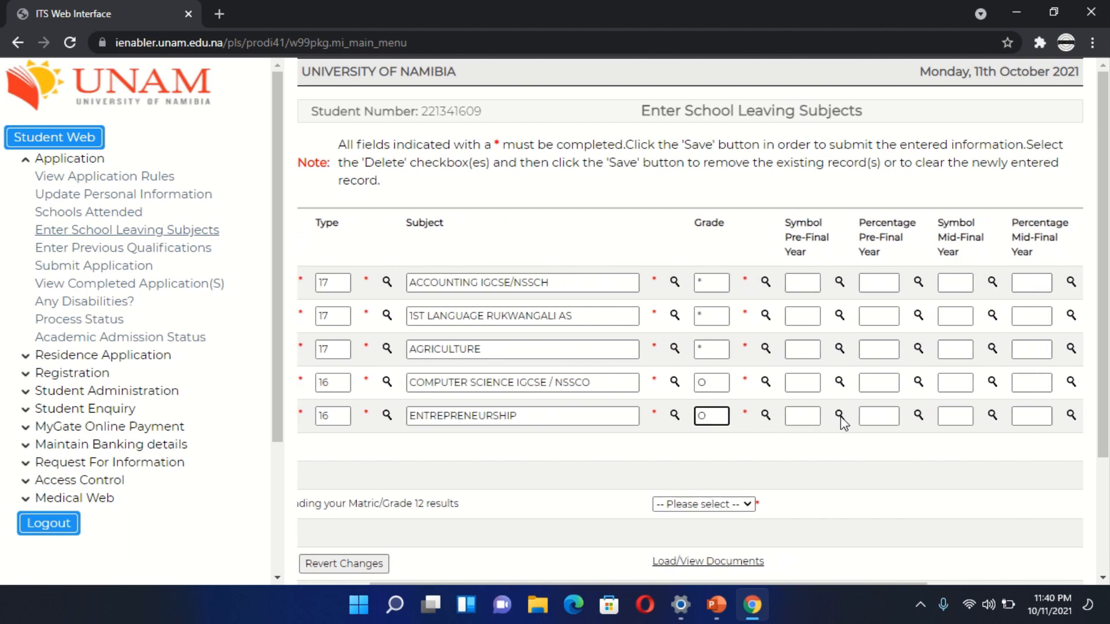
pyautogui.hscroll(2, 842, 417)
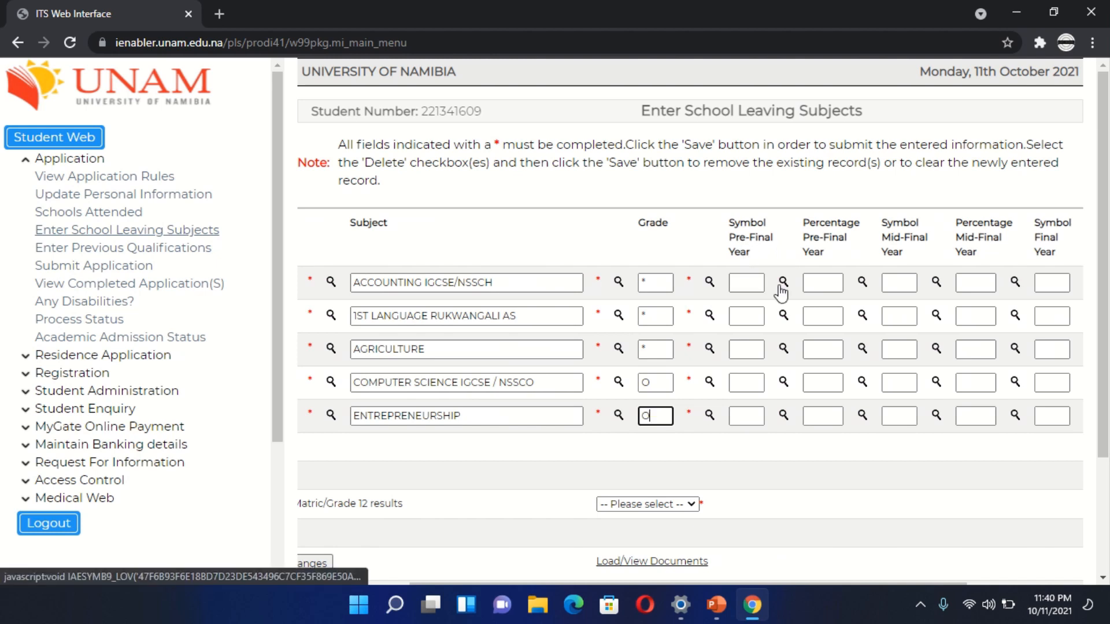
pyautogui.scroll(-1, 782, 293)
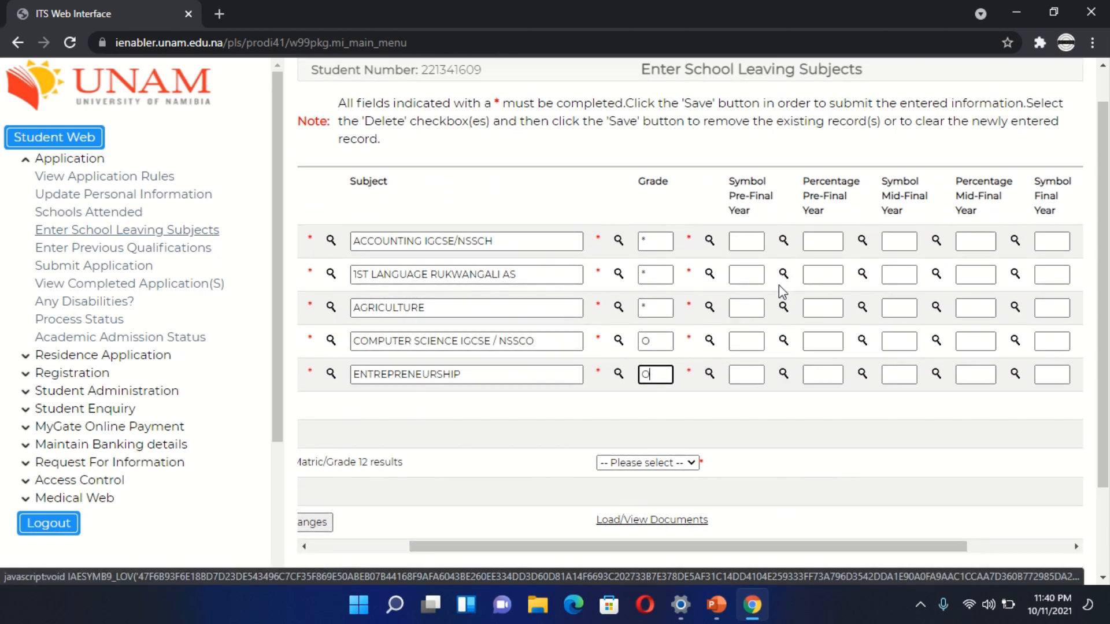
pyautogui.hscroll(2, 779, 285)
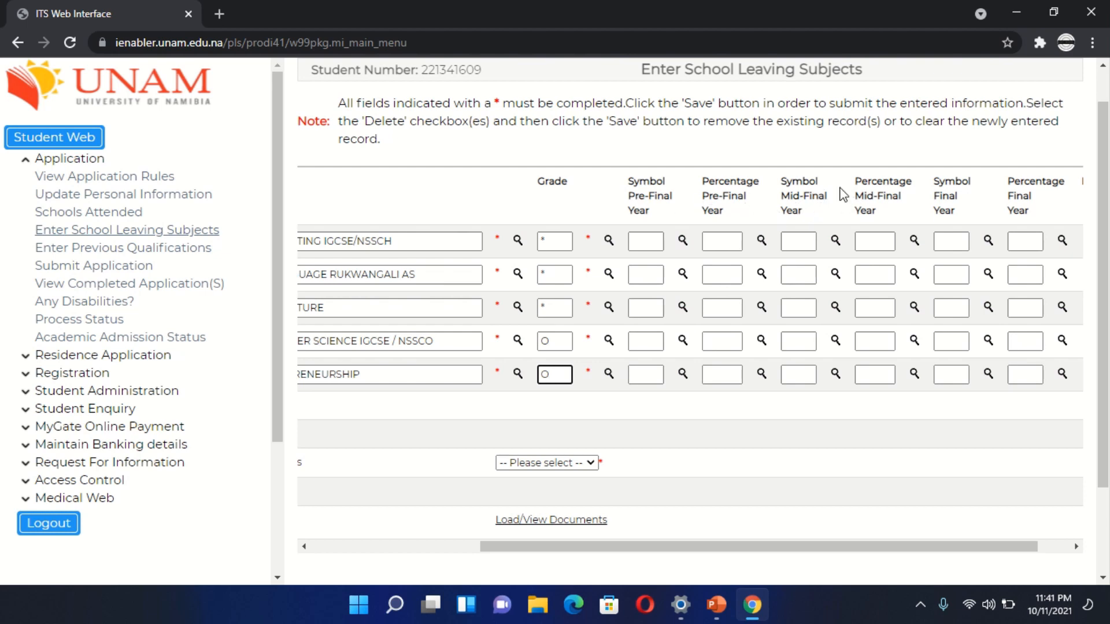
# - Enter mid-final year symbols 1 for Accounting, 1 for 1st Language Rukwangali and 3 for Agriculture
pyautogui.click(799, 236)
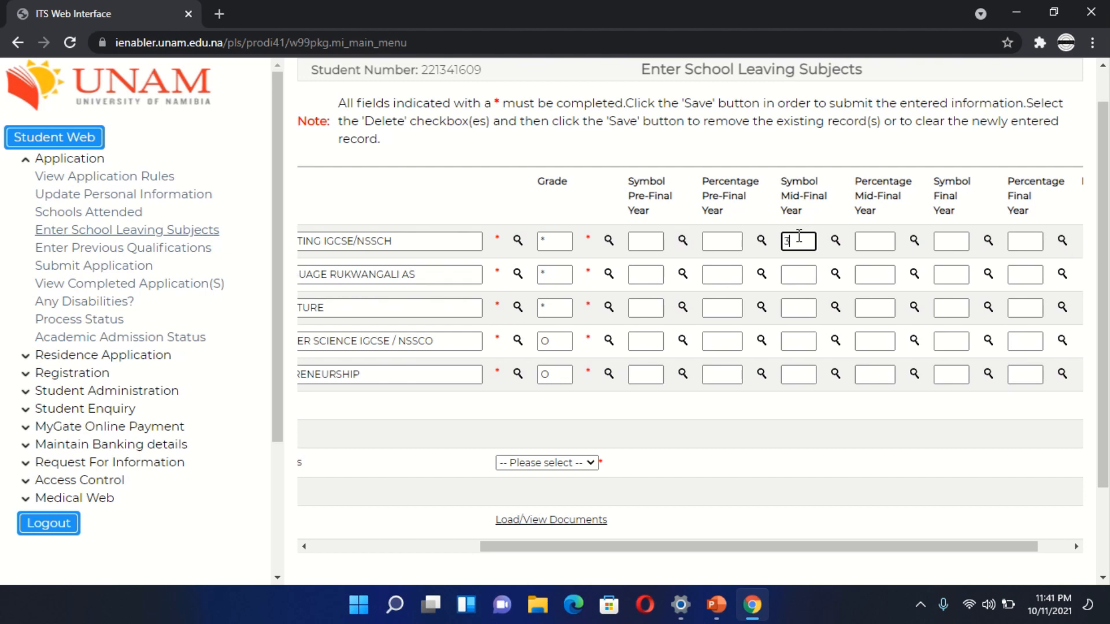
pyautogui.write('3')
pyautogui.press('BackSpace')
pyautogui.write('1')
pyautogui.click(803, 282)
pyautogui.write('1')
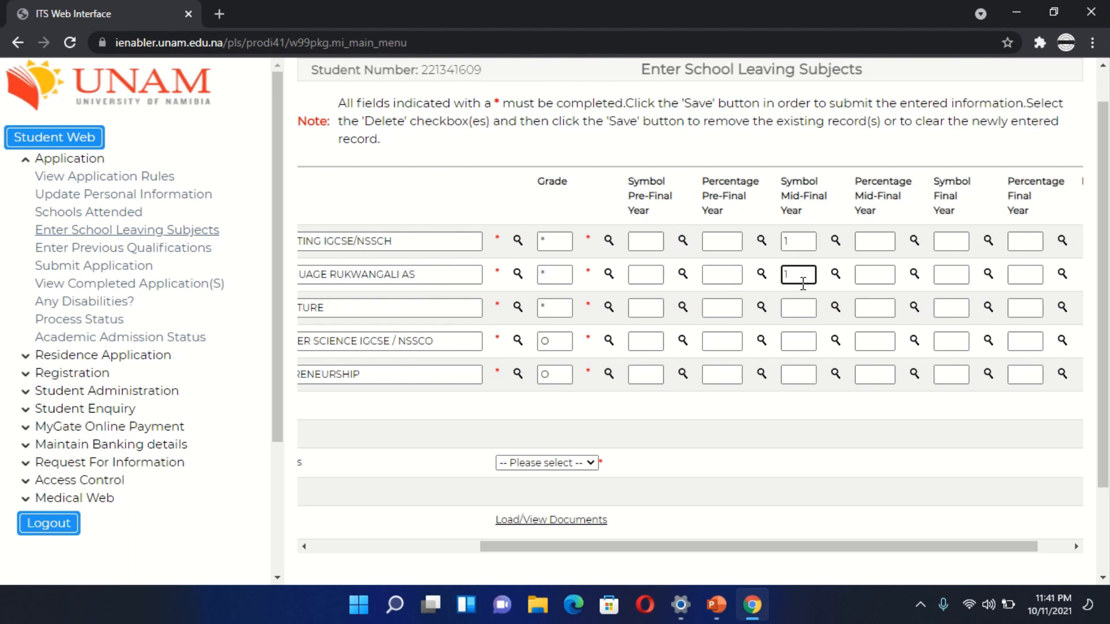
pyautogui.write('3')
pyautogui.press('BackSpace')
pyautogui.click(804, 310)
pyautogui.write('3')
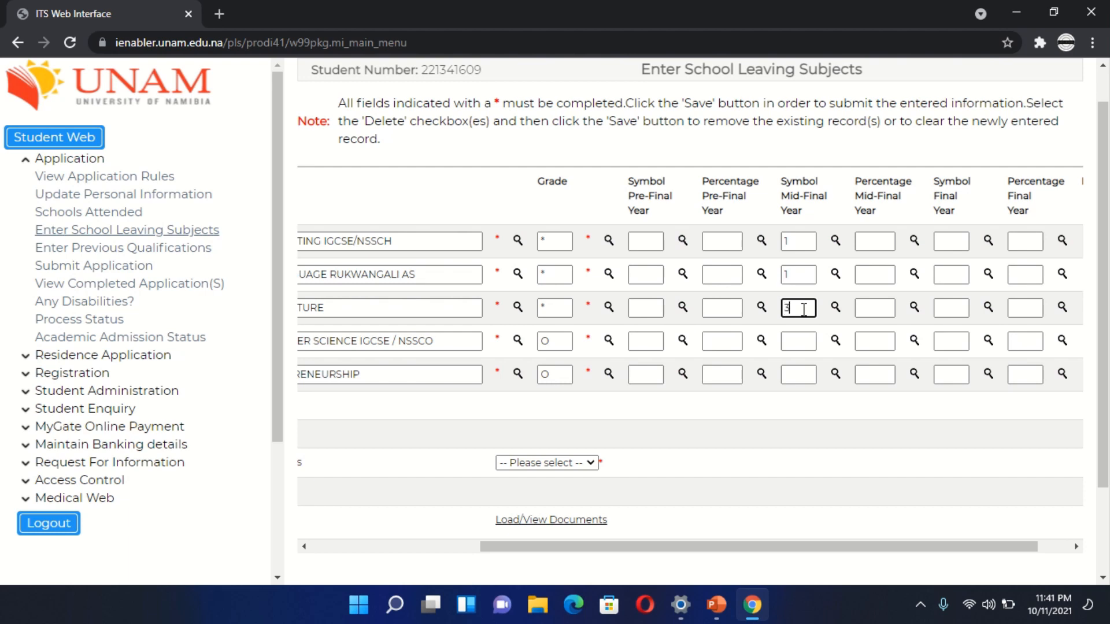
# - Enter mid-final year symbols B for Computer Science and A for Entrepreneurship
pyautogui.click(805, 341)
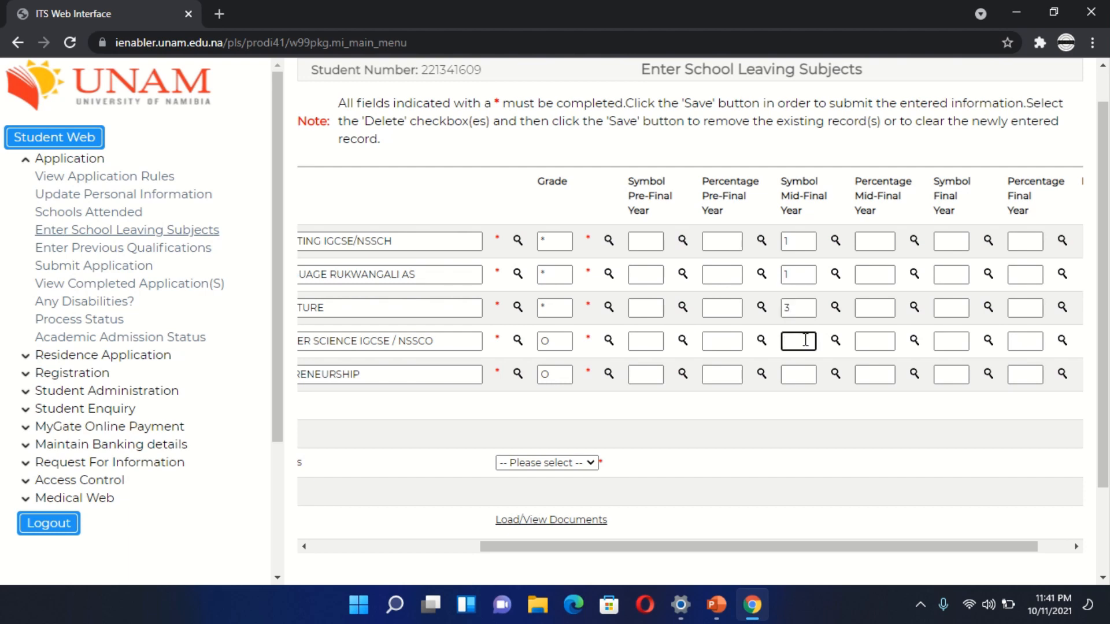
pyautogui.write('B')
pyautogui.click(796, 376)
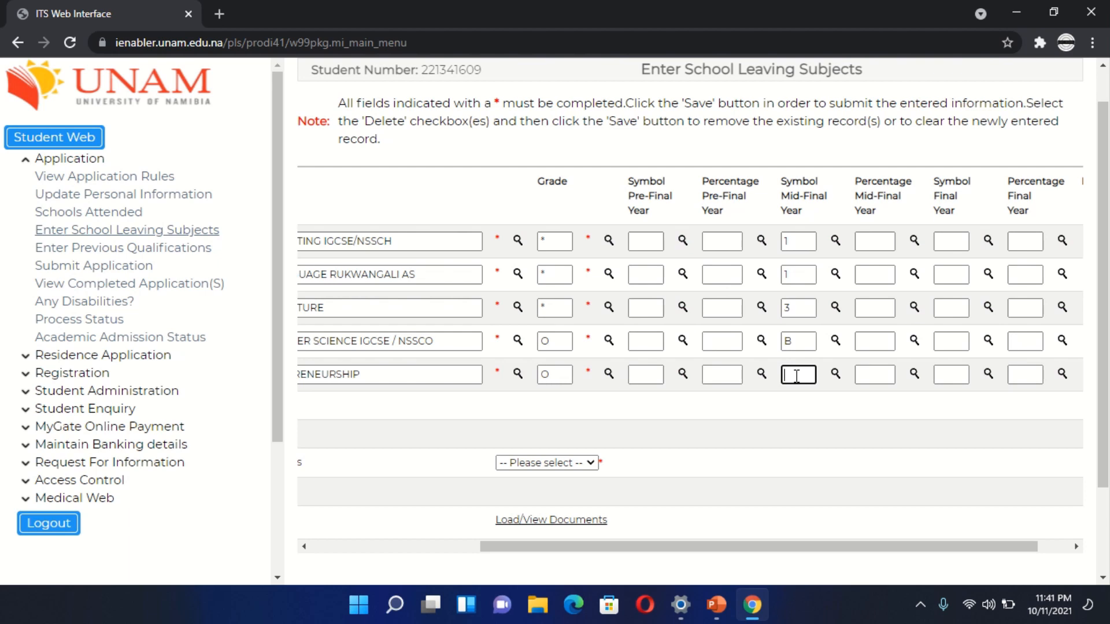
pyautogui.write('7')
pyautogui.press('BackSpace')
pyautogui.write('A')
# - Enter mid-final year percentages 9 for Accounting, 9 for 1st Language Rukwangali and 7 for Agriculture
pyautogui.click(873, 240)
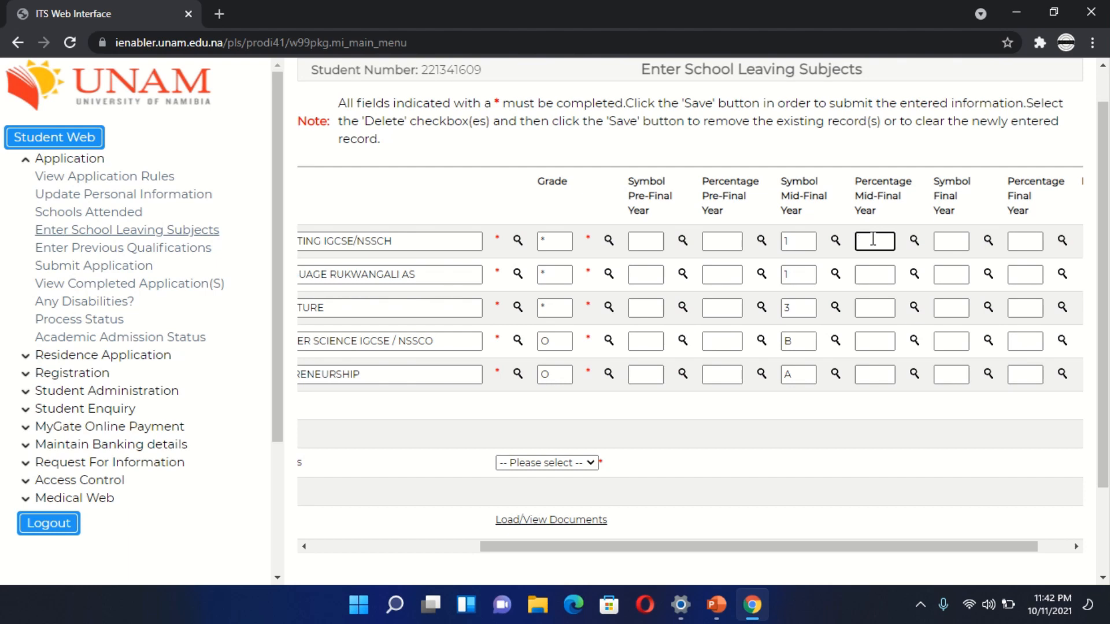
pyautogui.write('9')
pyautogui.click(875, 274)
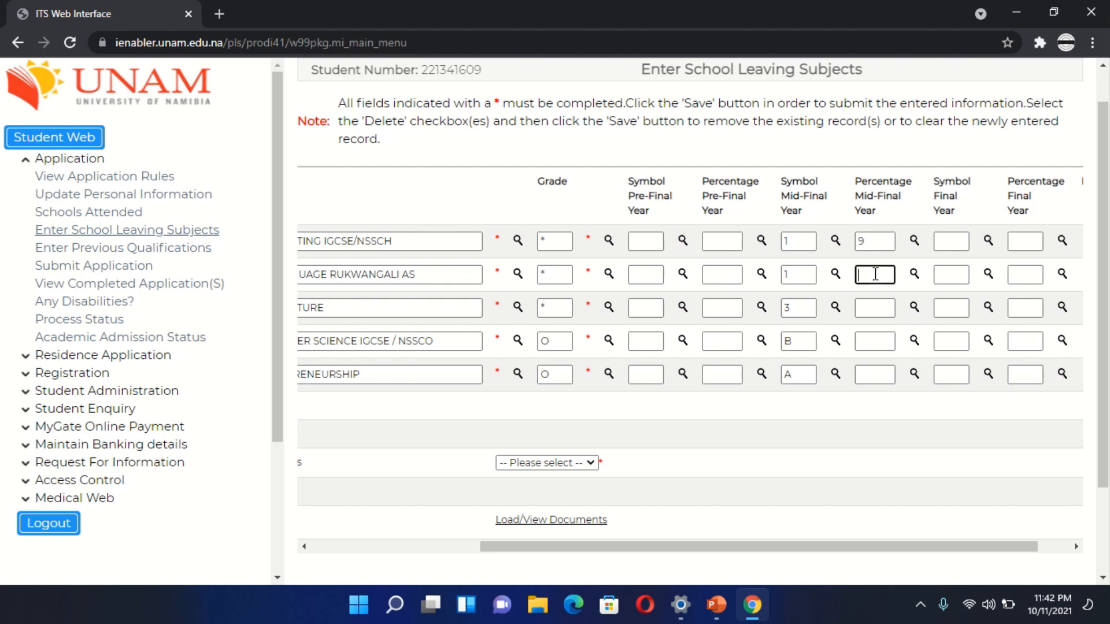
pyautogui.write('9')
pyautogui.click(875, 308)
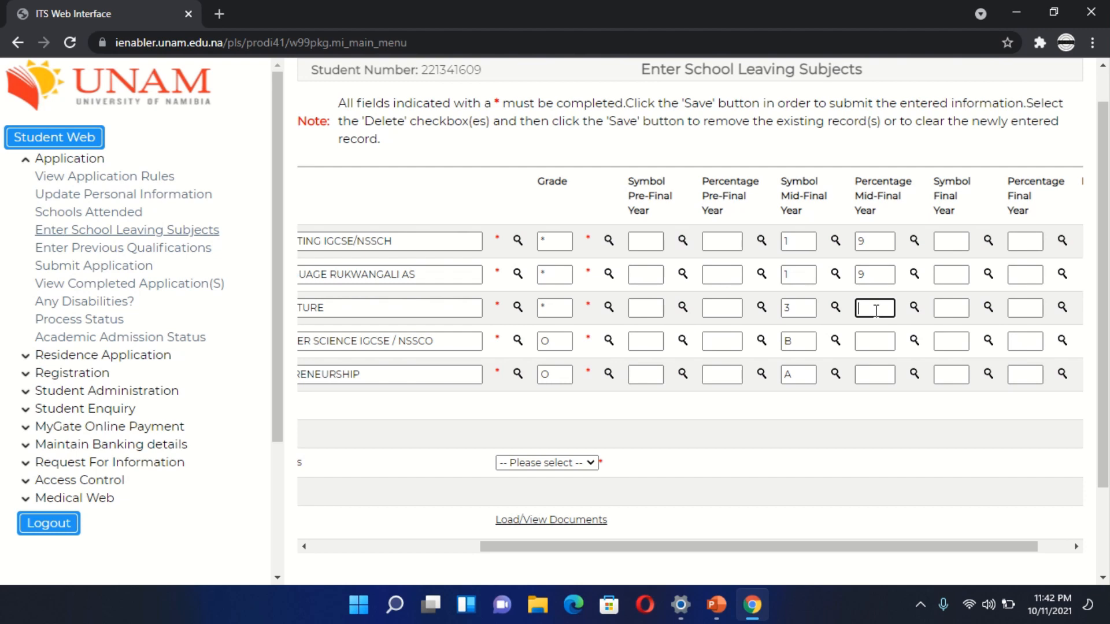
pyautogui.write('7')
# - Enter mid-final year percentages 6 for Computer Science and 7 for Entrepreneurship
pyautogui.click(878, 343)
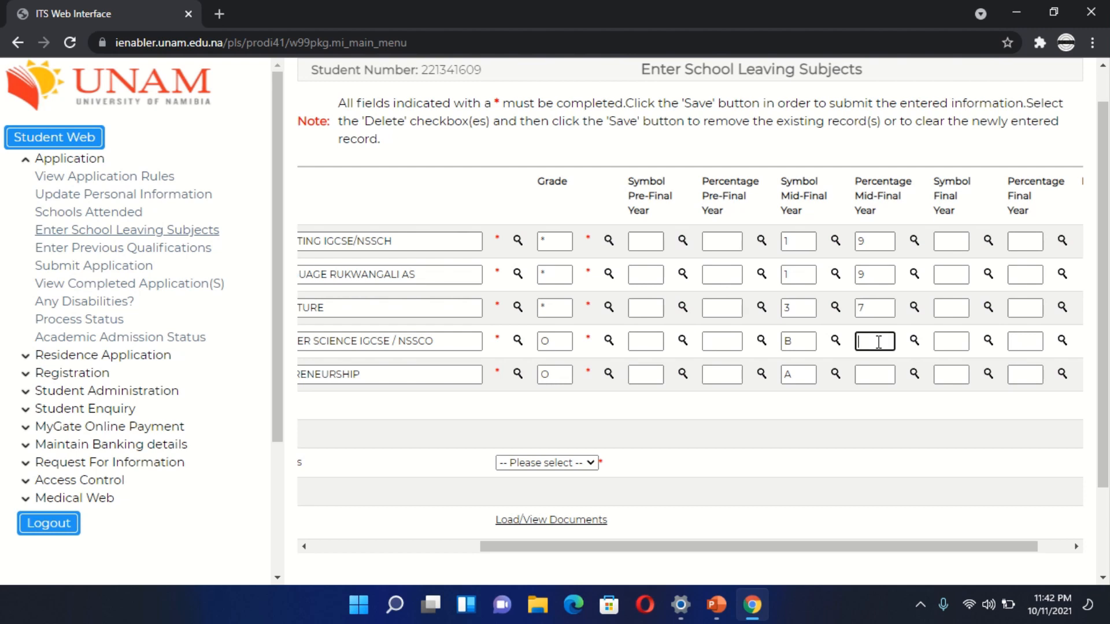
pyautogui.write('6')
pyautogui.click(880, 374)
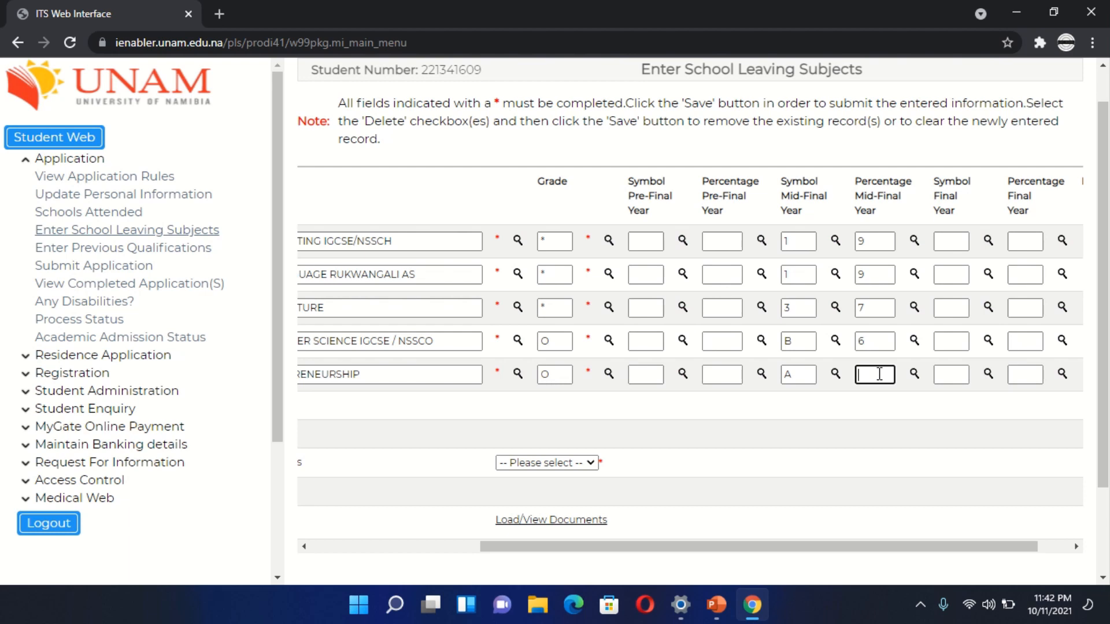
pyautogui.write('66')
pyautogui.press('BackSpace')
pyautogui.press('BackSpace')
pyautogui.write('7')
# - Look through the valid subject symbols for the Accounting row's mid-final year symbol and close the list
pyautogui.click(835, 243)
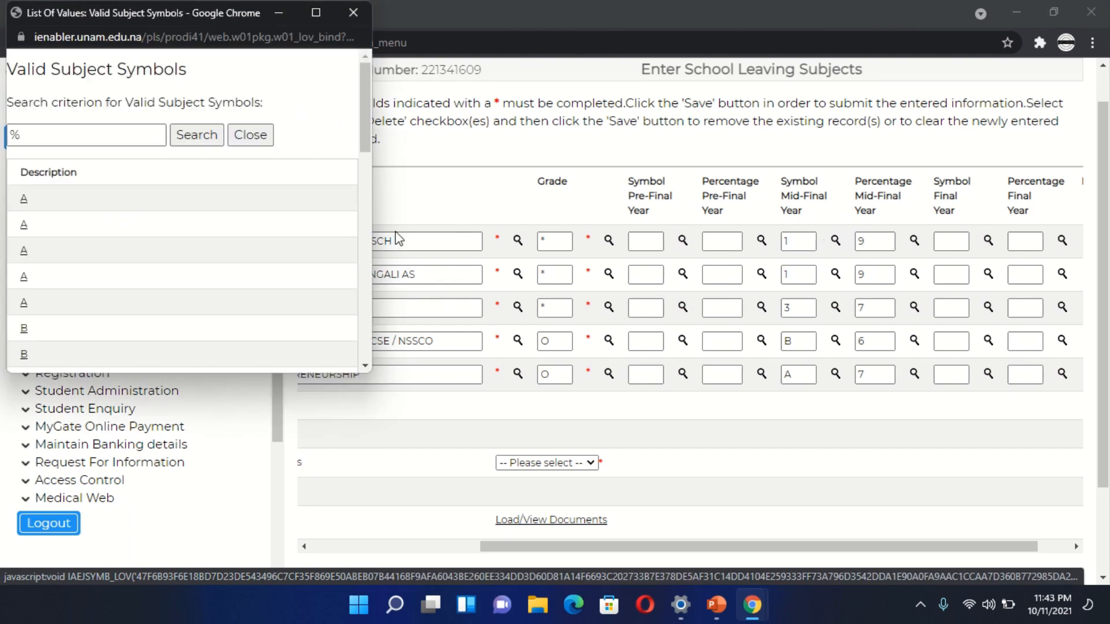
pyautogui.scroll(-4, 241, 228)
pyautogui.scroll(-5, 243, 227)
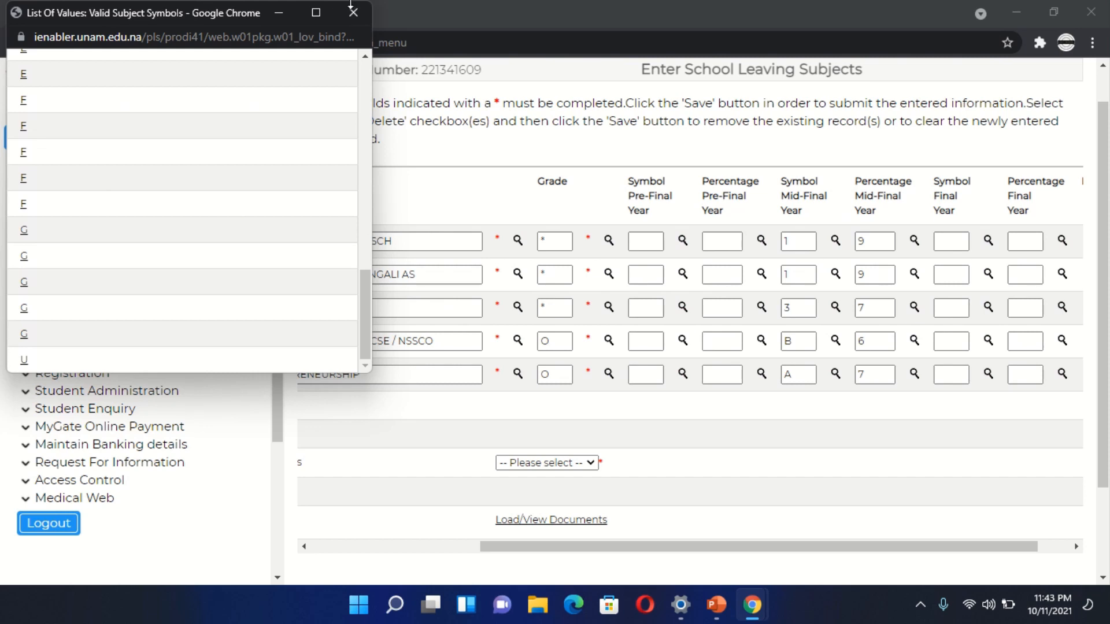
pyautogui.click(360, 30)
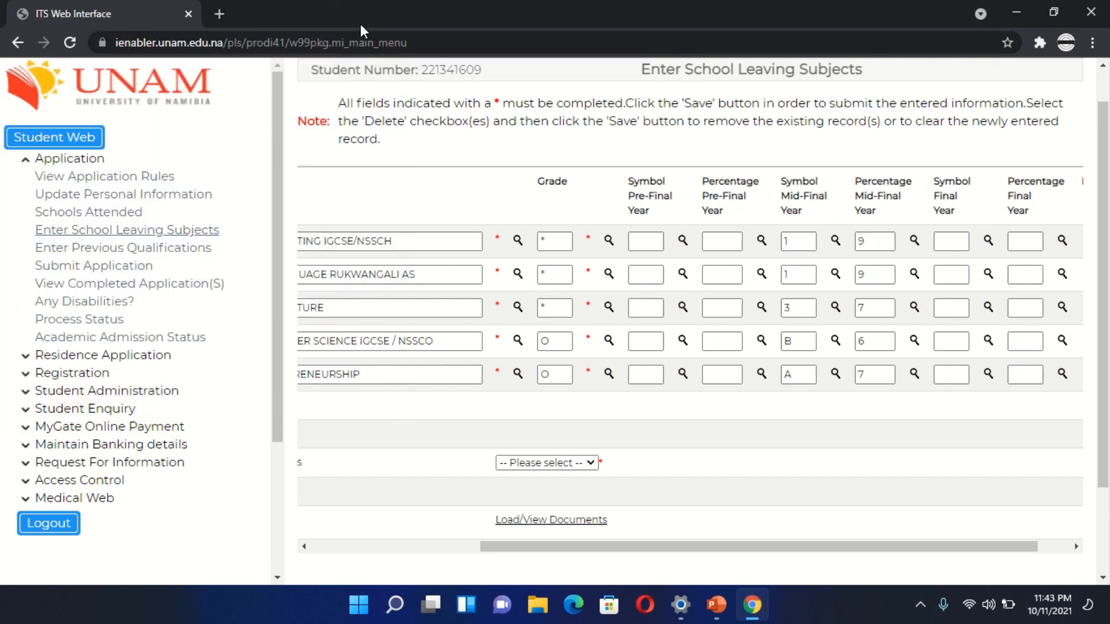
# - Save the five school leaving subjects with their mid-final year symbols and percentages
pyautogui.scroll(-2, 653, 441)
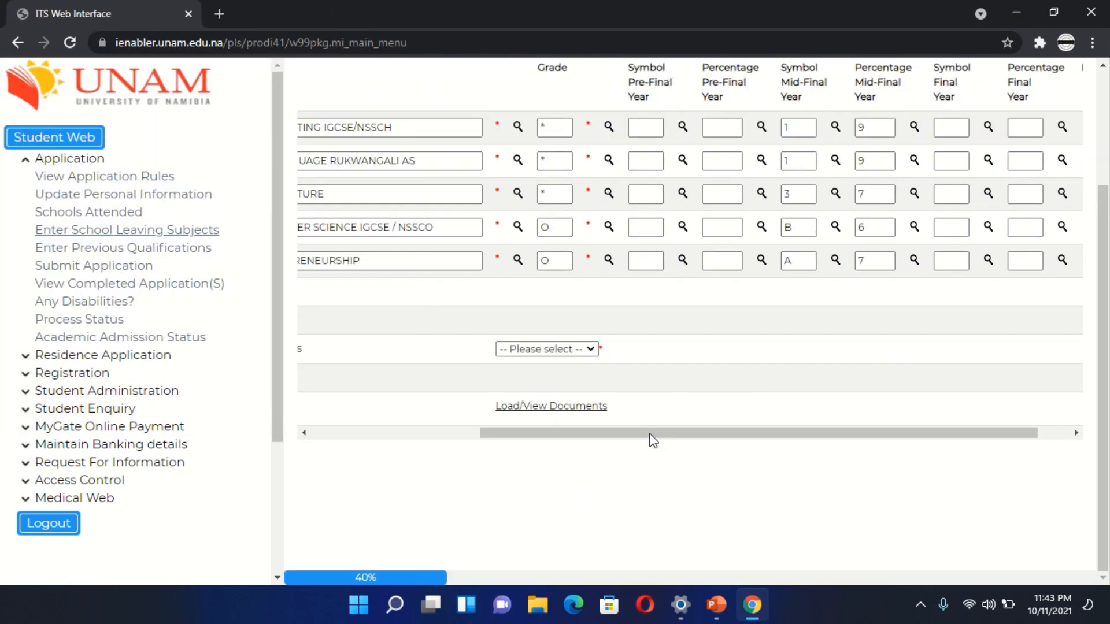
pyautogui.hscroll(-4, 520, 359)
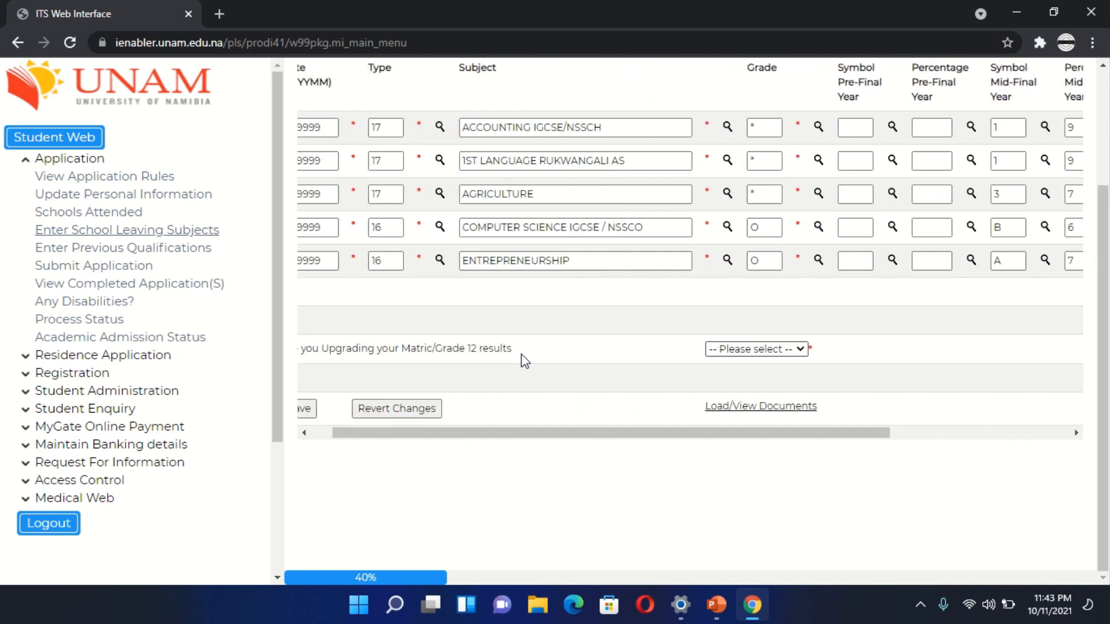
pyautogui.hscroll(-1, 525, 361)
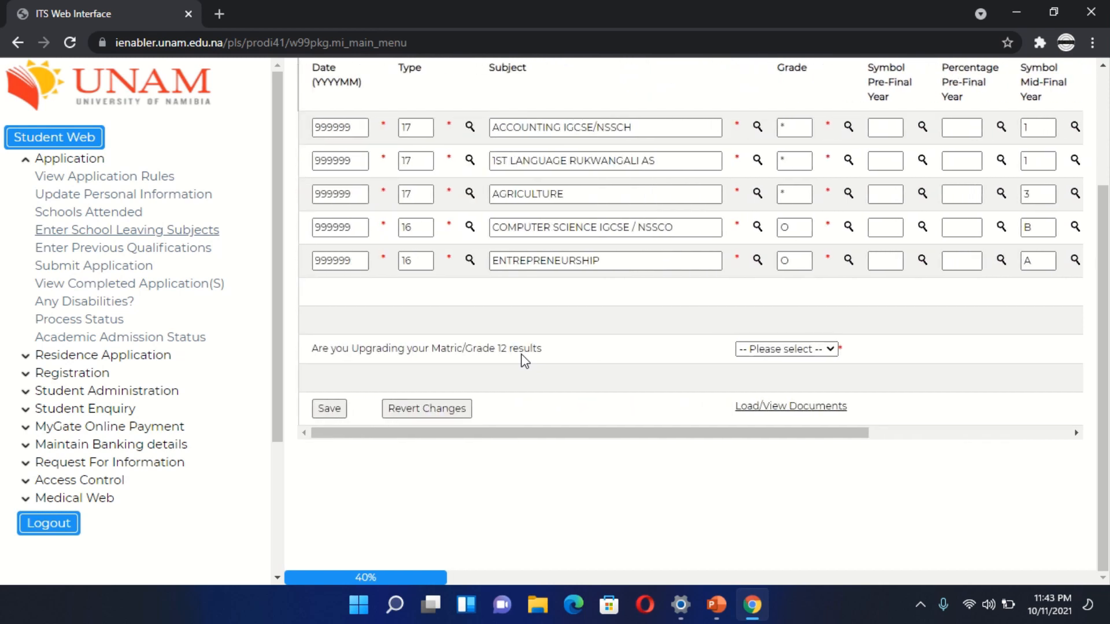
pyautogui.click(328, 410)
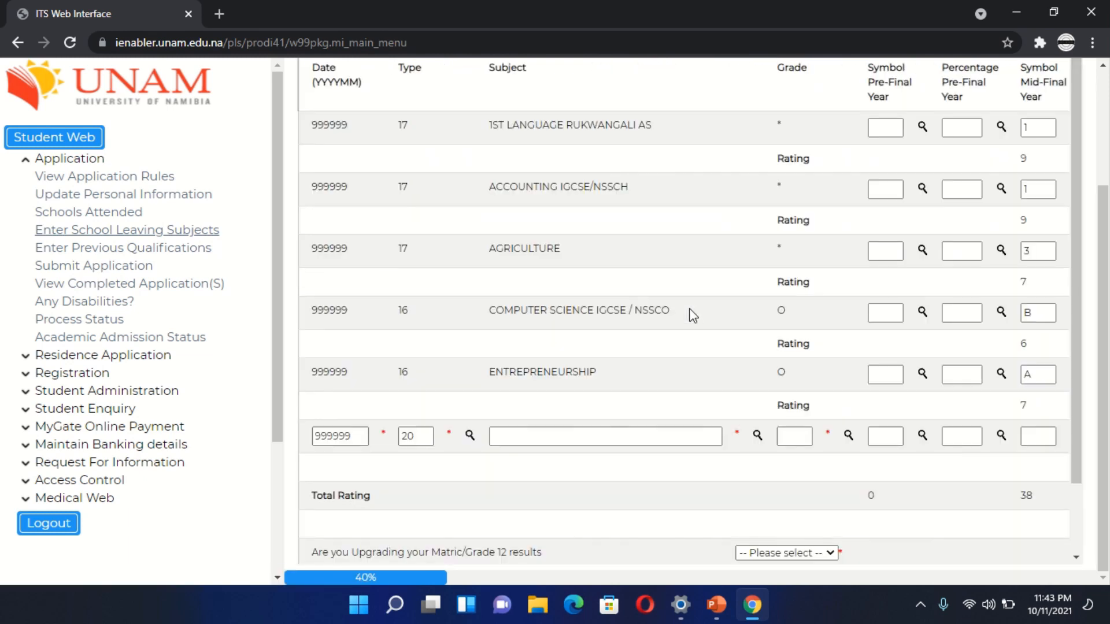
# - Answer No to the question about upgrading the Matric/Grade 12 results
pyautogui.hscroll(5, 692, 315)
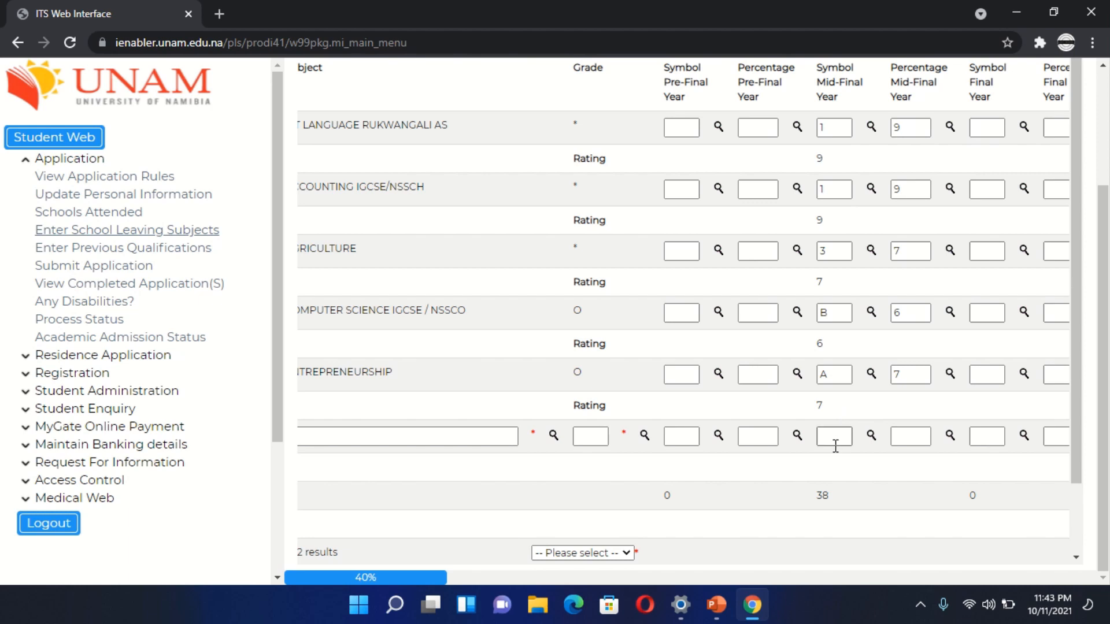
pyautogui.scroll(-2, 730, 497)
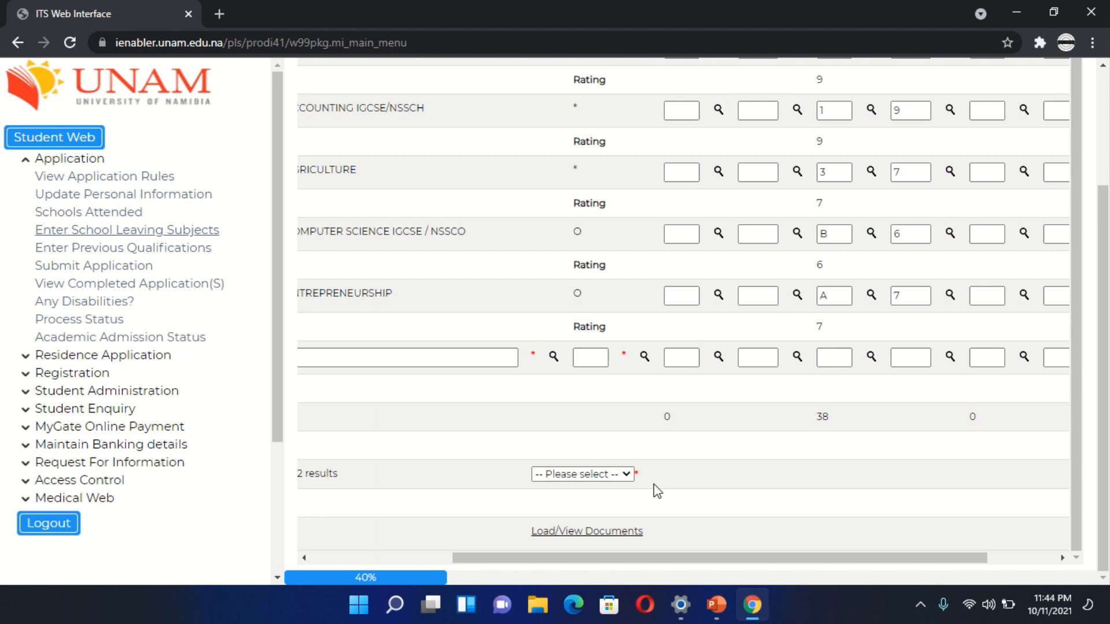
pyautogui.click(625, 474)
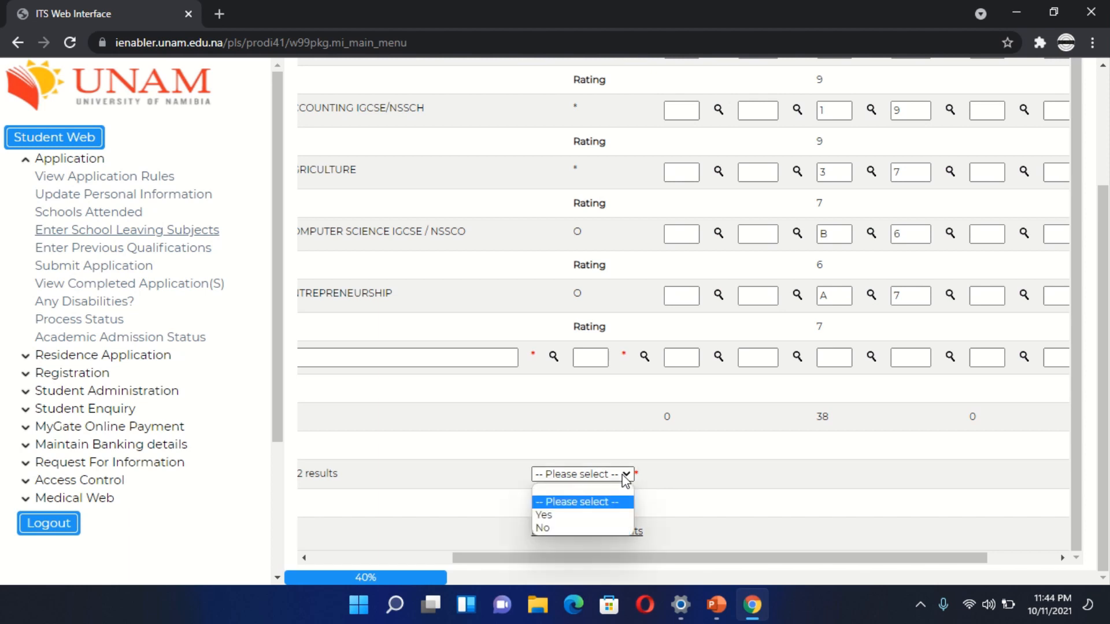
pyautogui.click(611, 516)
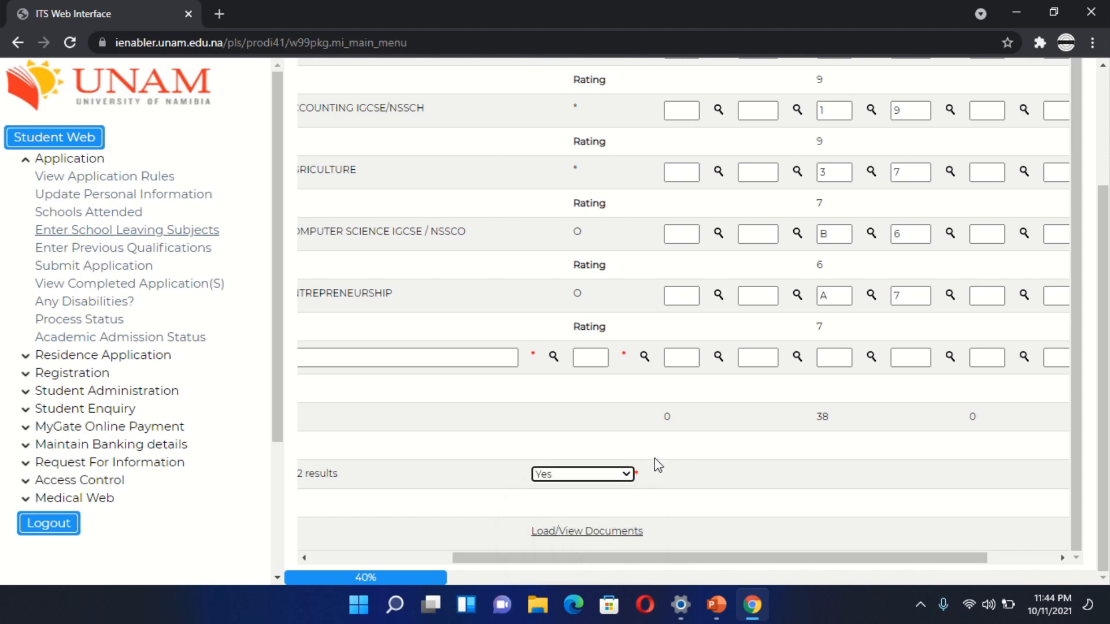
pyautogui.click(630, 476)
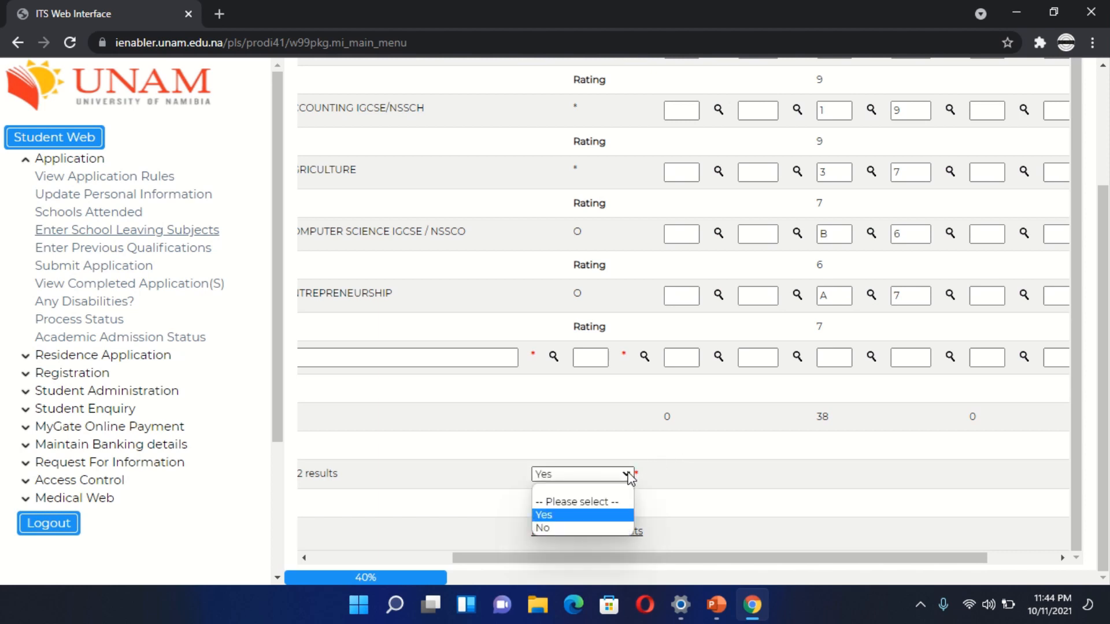
pyautogui.click(591, 533)
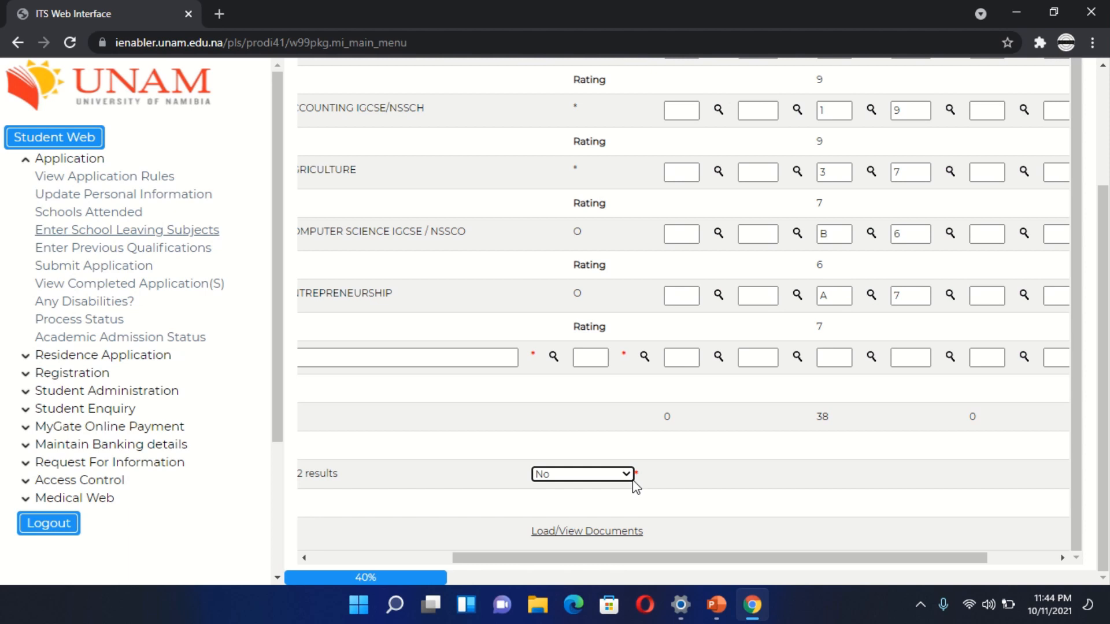
pyautogui.hscroll(-4, 655, 425)
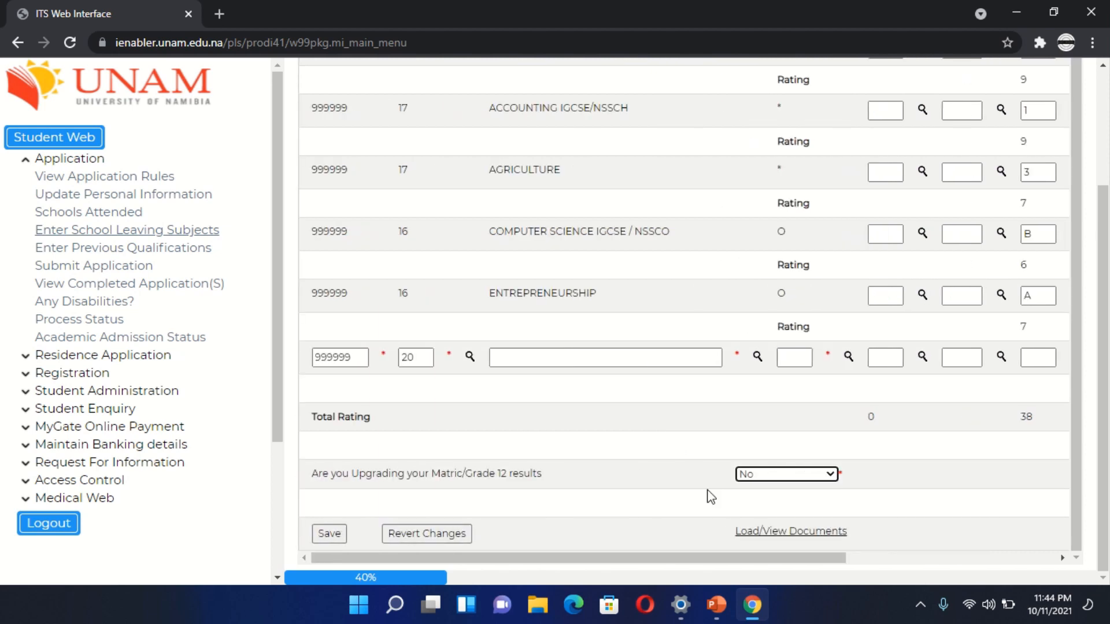
# - Open the document upload form for the school leaving subjects through the Upload your Documents Here category
pyautogui.click(782, 532)
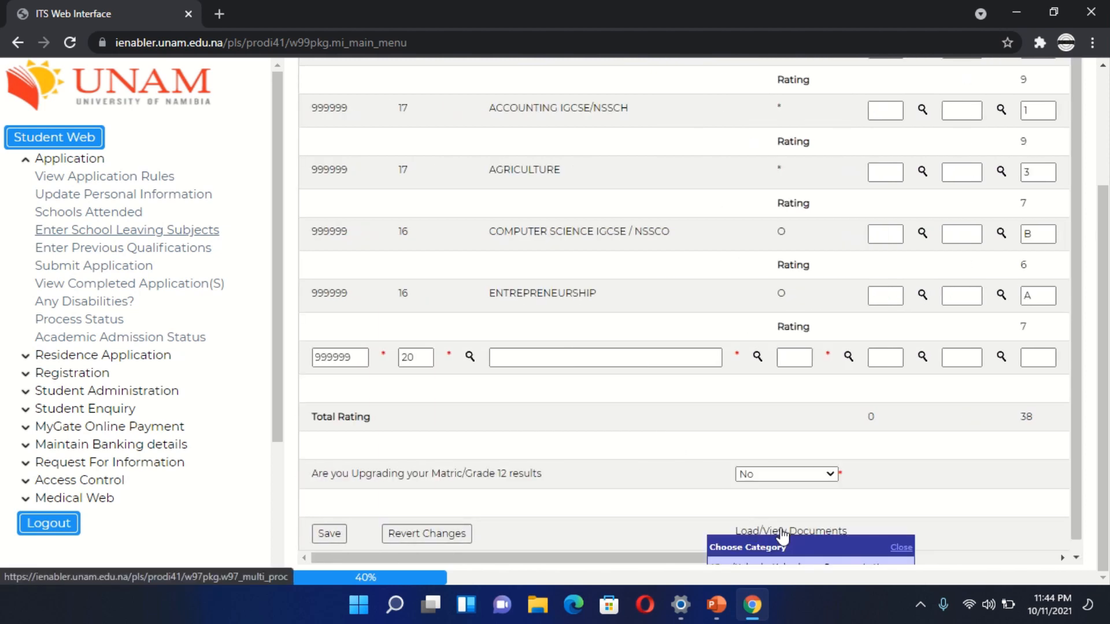
pyautogui.scroll(-1, 783, 537)
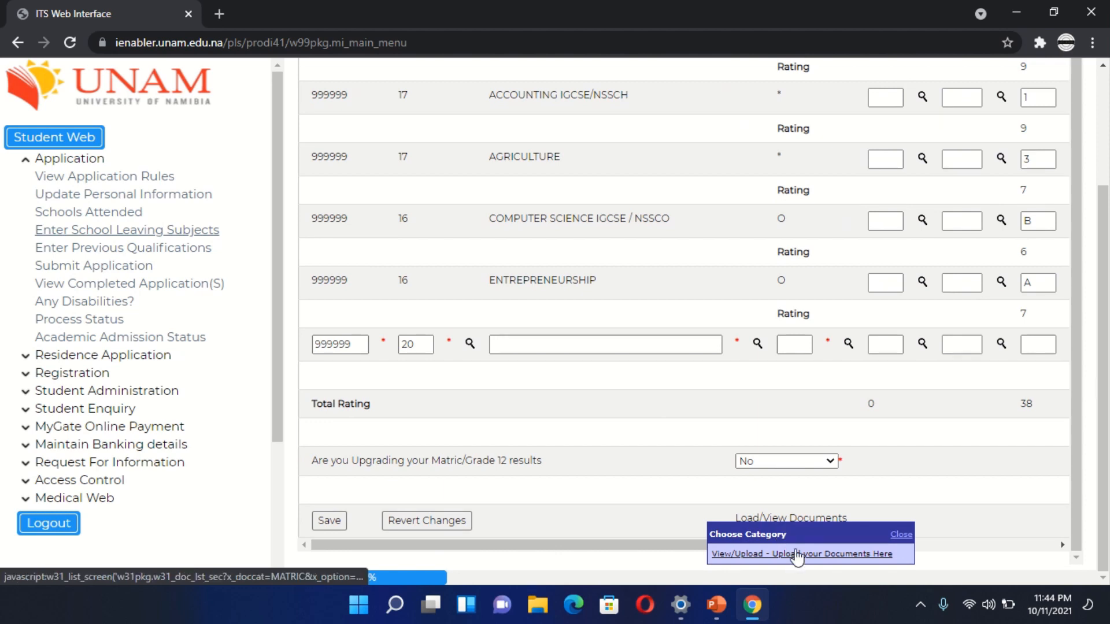
pyautogui.click(798, 553)
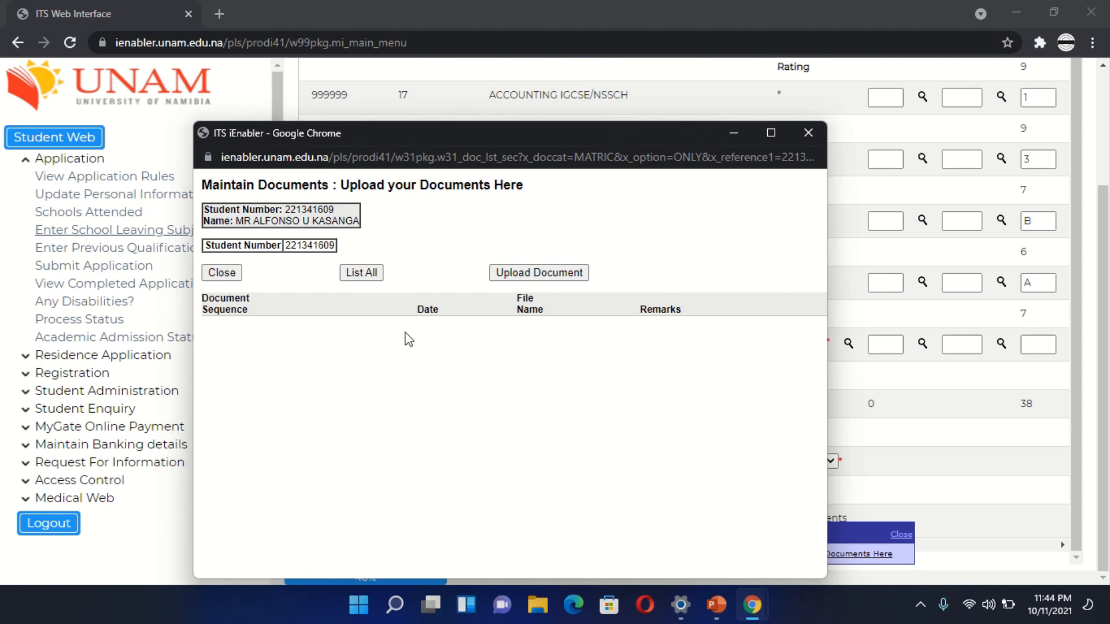
pyautogui.click(542, 275)
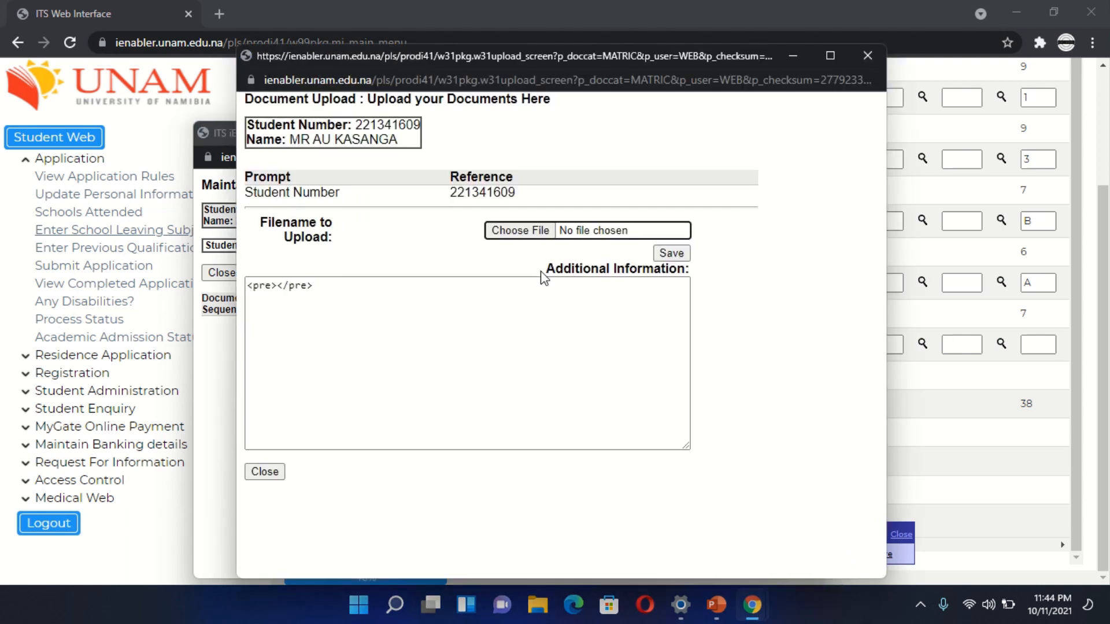
# - Choose the FMP3822 Professional Community Development PDF from the Documents folder as the file to upload
pyautogui.click(537, 231)
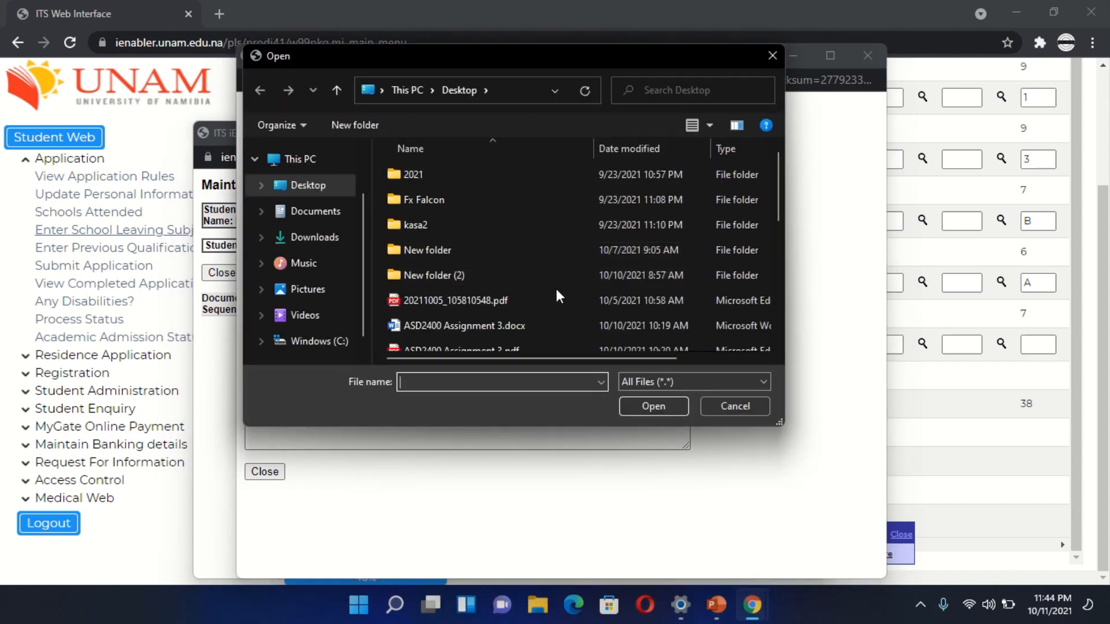
pyautogui.scroll(-3, 536, 303)
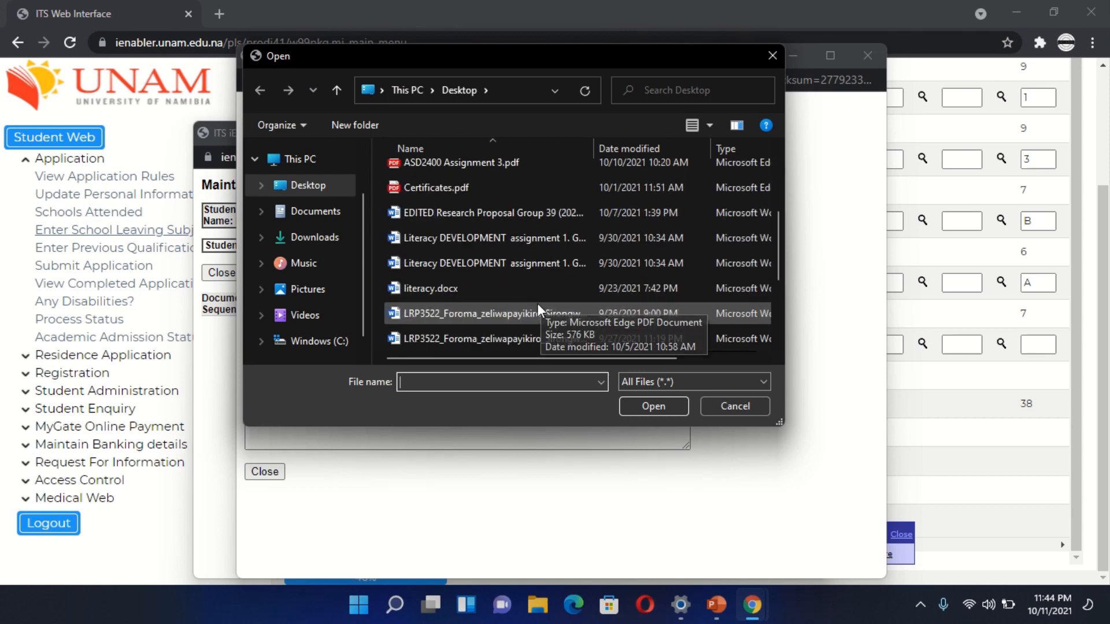
pyautogui.scroll(-2, 536, 303)
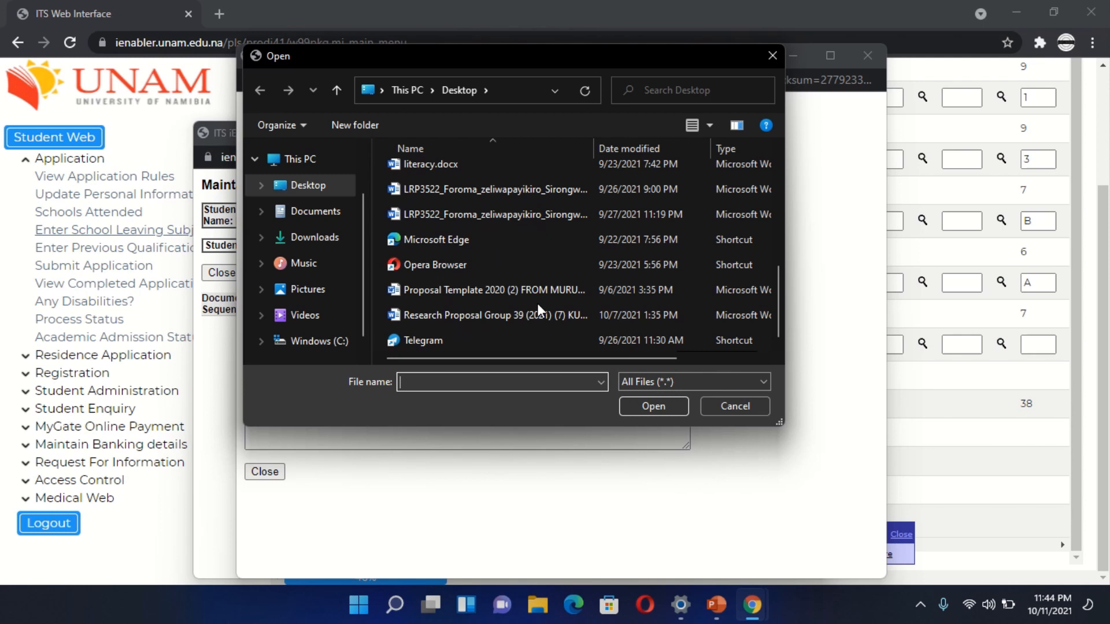
pyautogui.scroll(5, 537, 303)
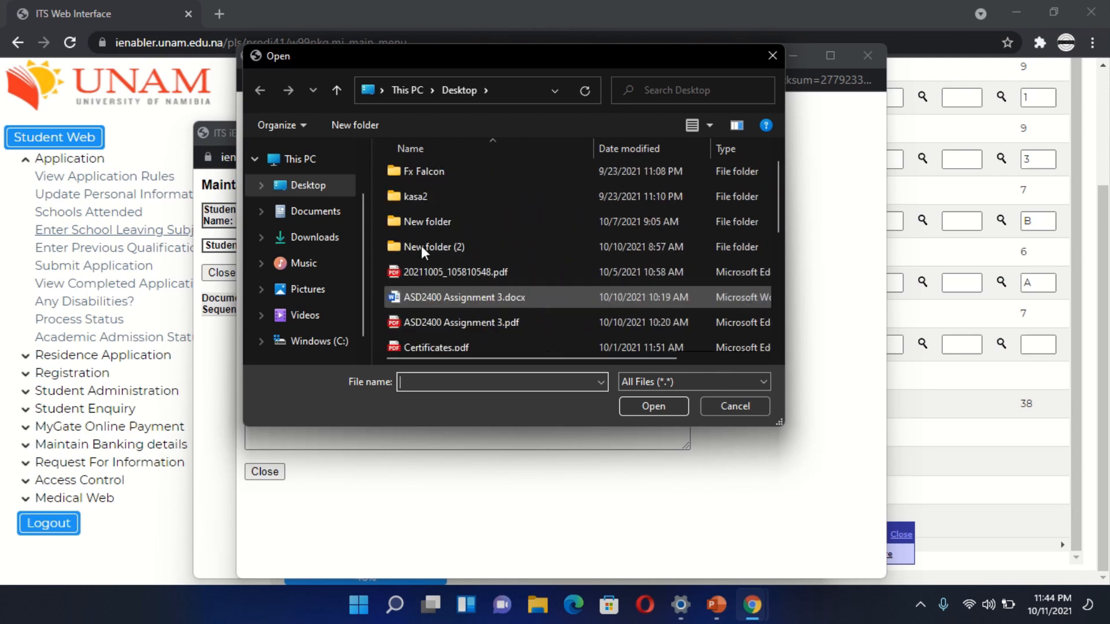
pyautogui.click(306, 214)
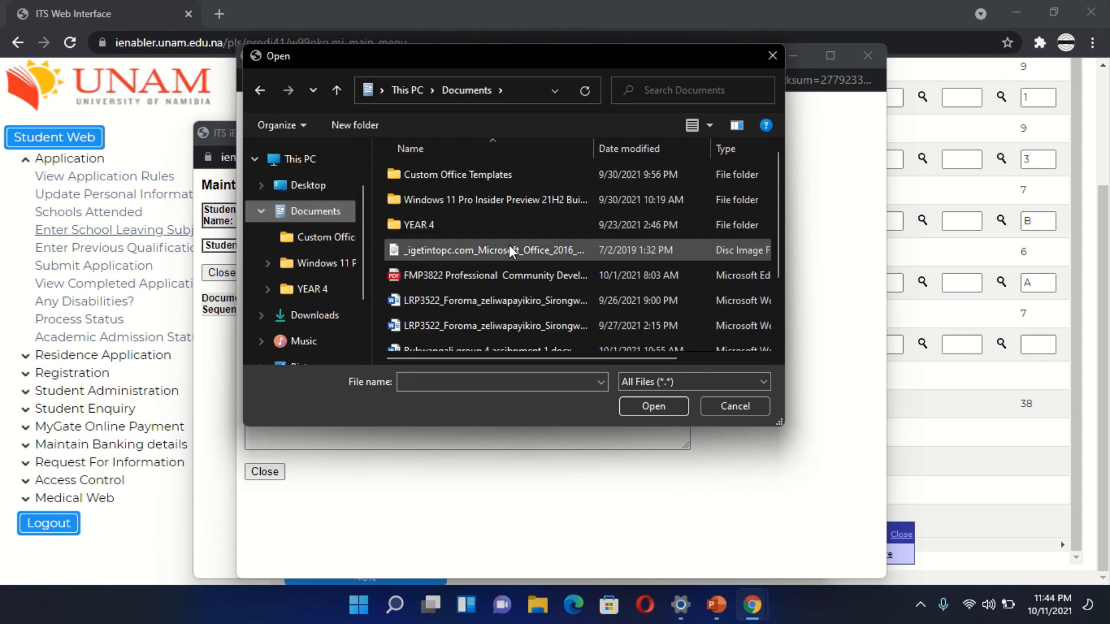
pyautogui.click(478, 271)
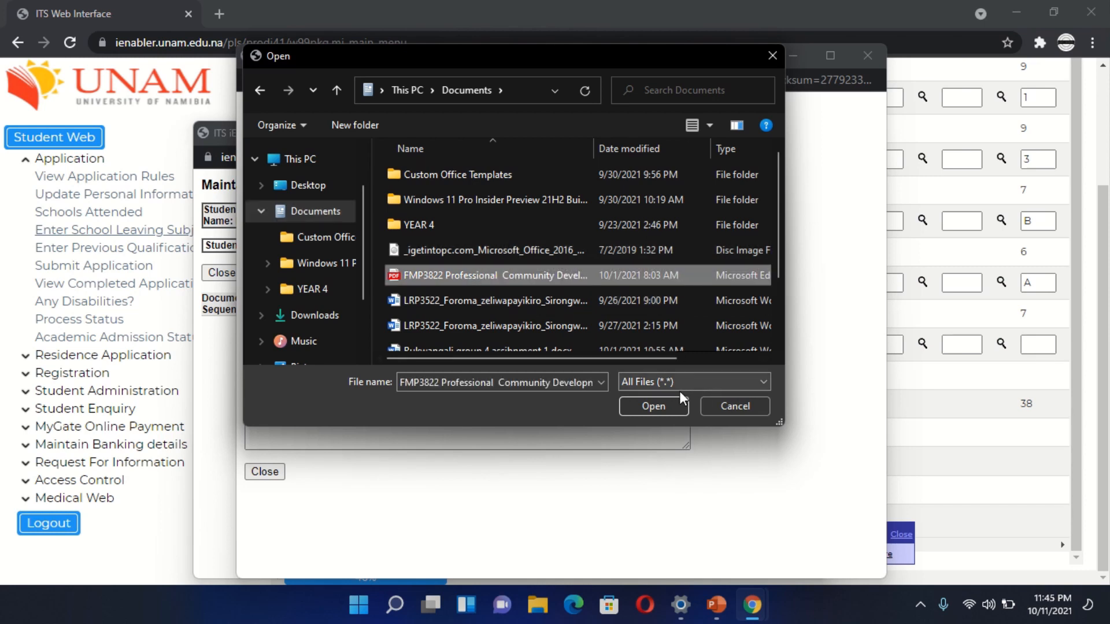
pyautogui.click(653, 407)
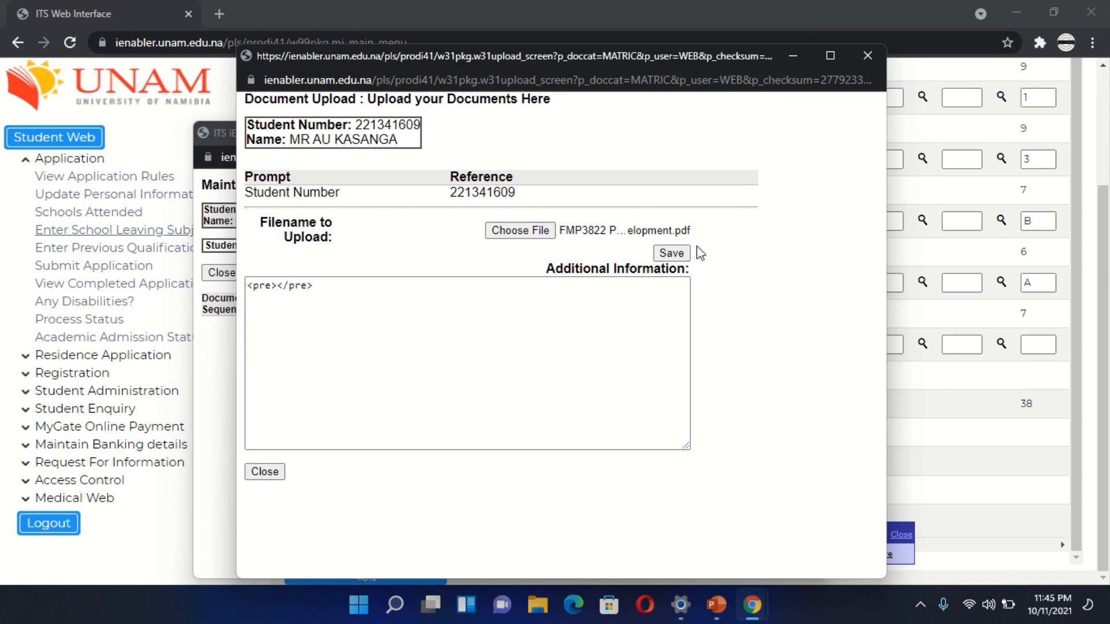
# - Upload the chosen PDF and list all uploaded documents for the school leaving subjects
pyautogui.click(678, 256)
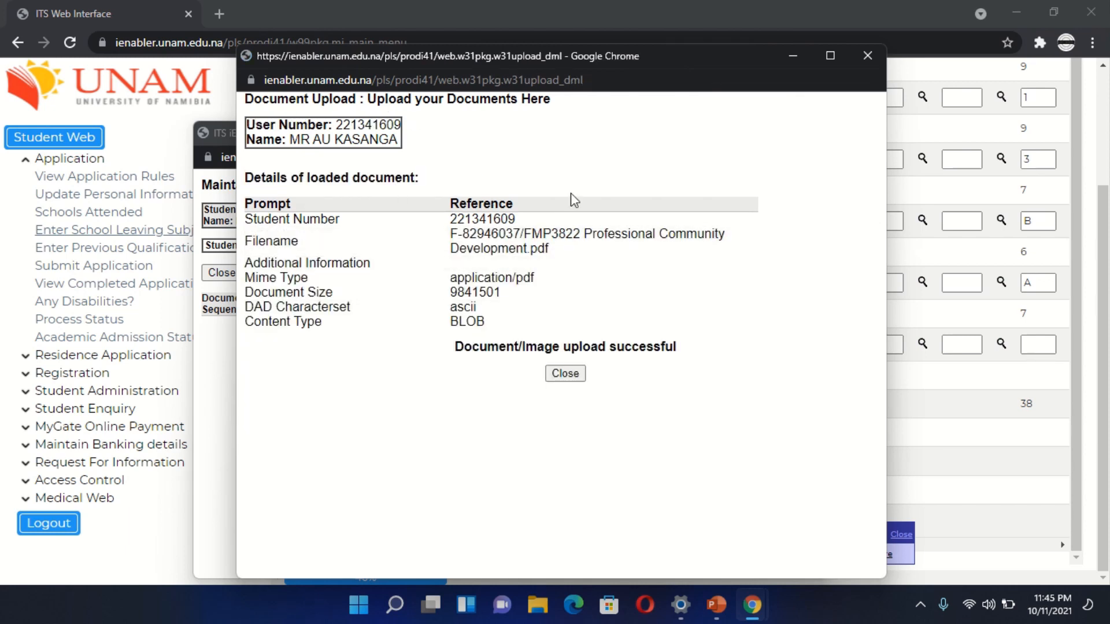
pyautogui.click(565, 374)
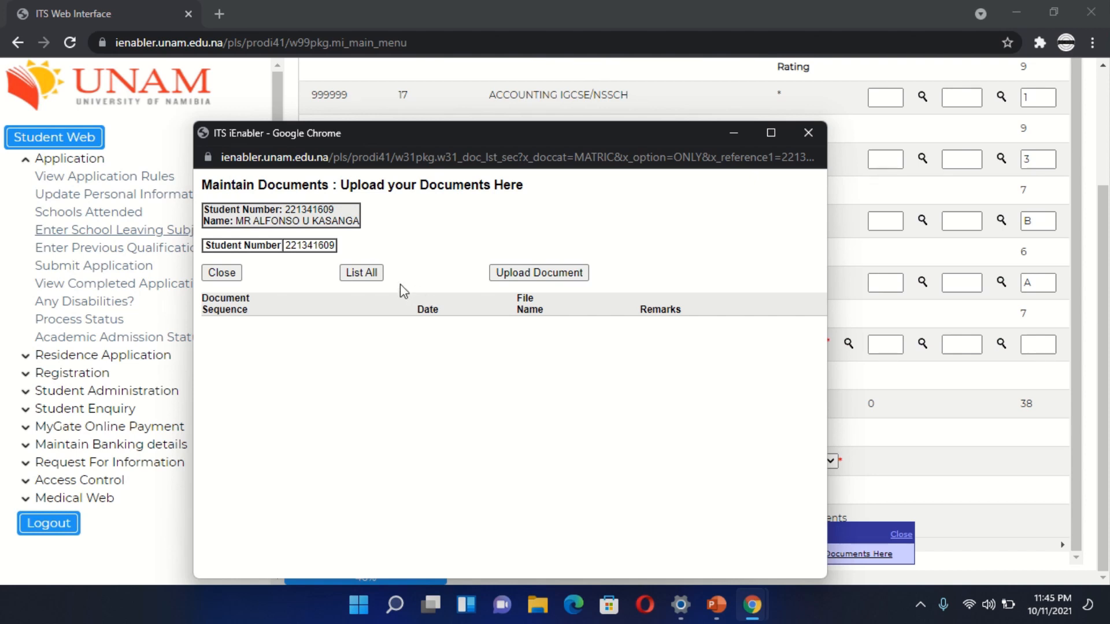
pyautogui.click(365, 278)
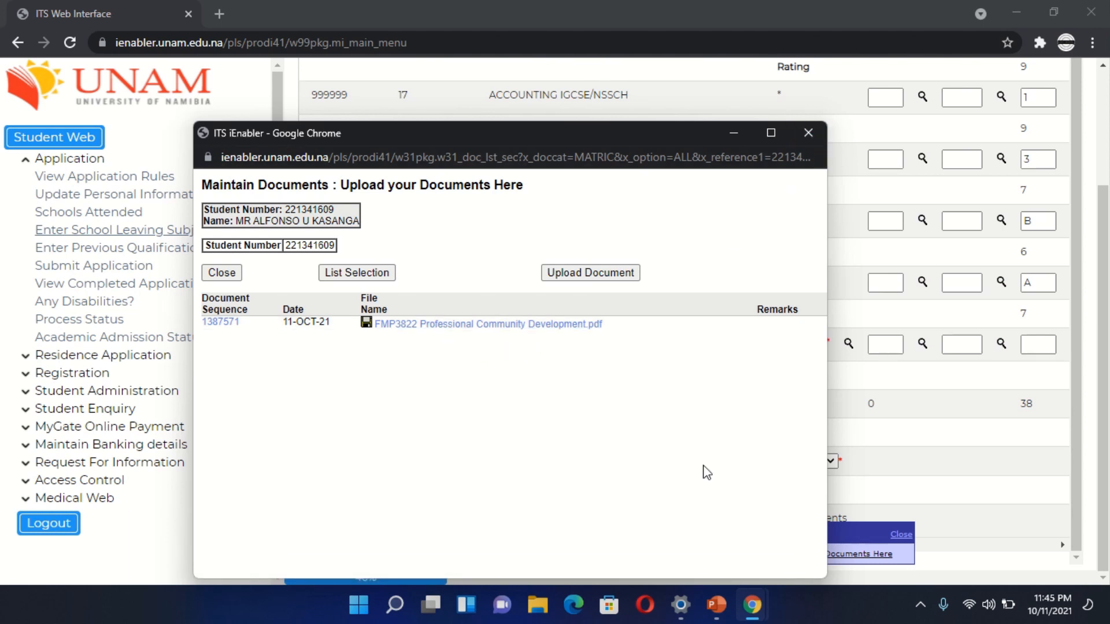
pyautogui.click(807, 140)
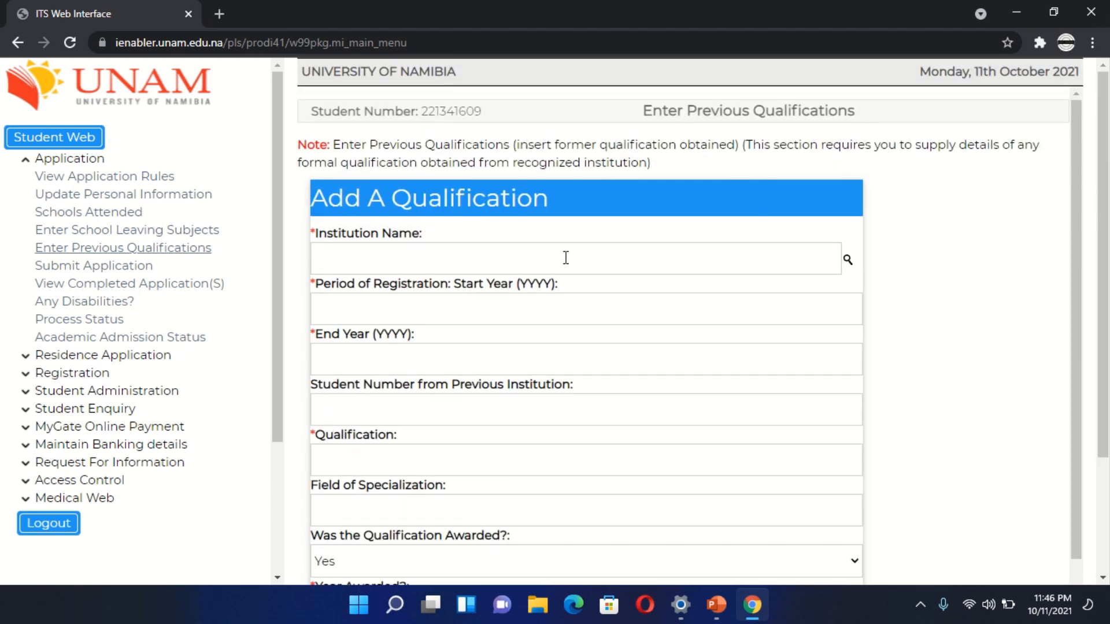
pyautogui.scroll(-3, 566, 257)
pyautogui.click(566, 255)
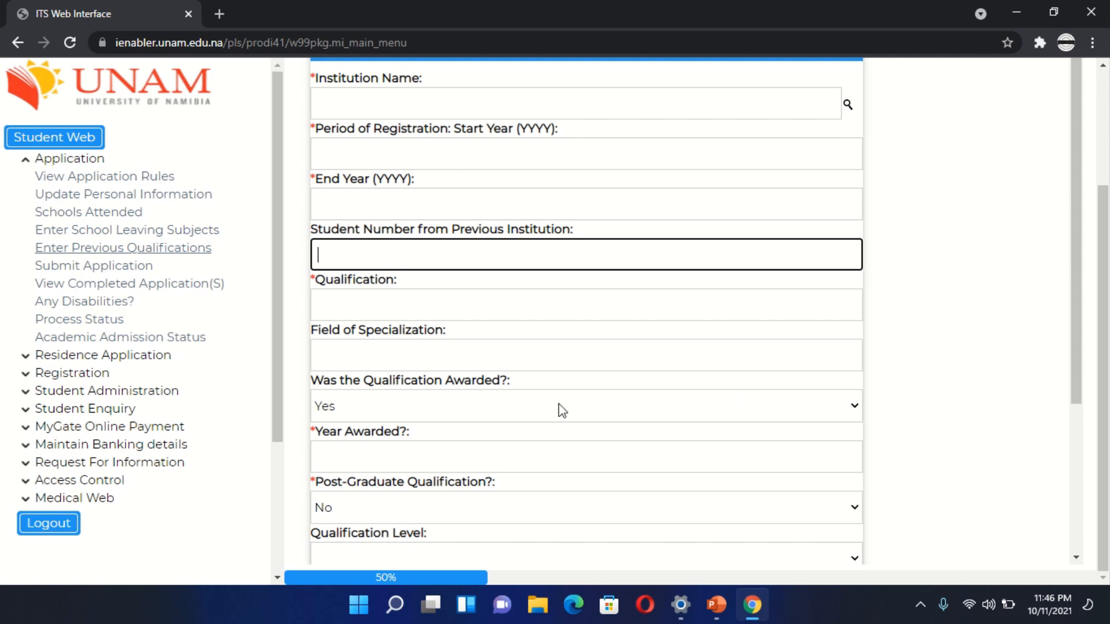
# - Open the application submission page and search the 2022 programmes for 10BUME without any restriction
pyautogui.click(109, 268)
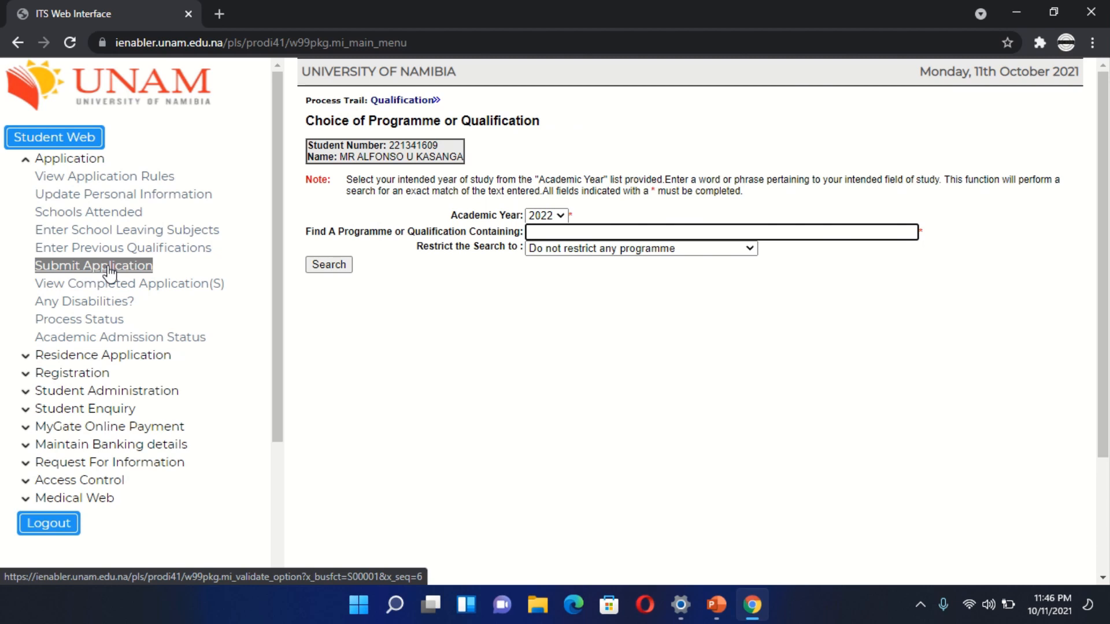
pyautogui.write('10BUME')
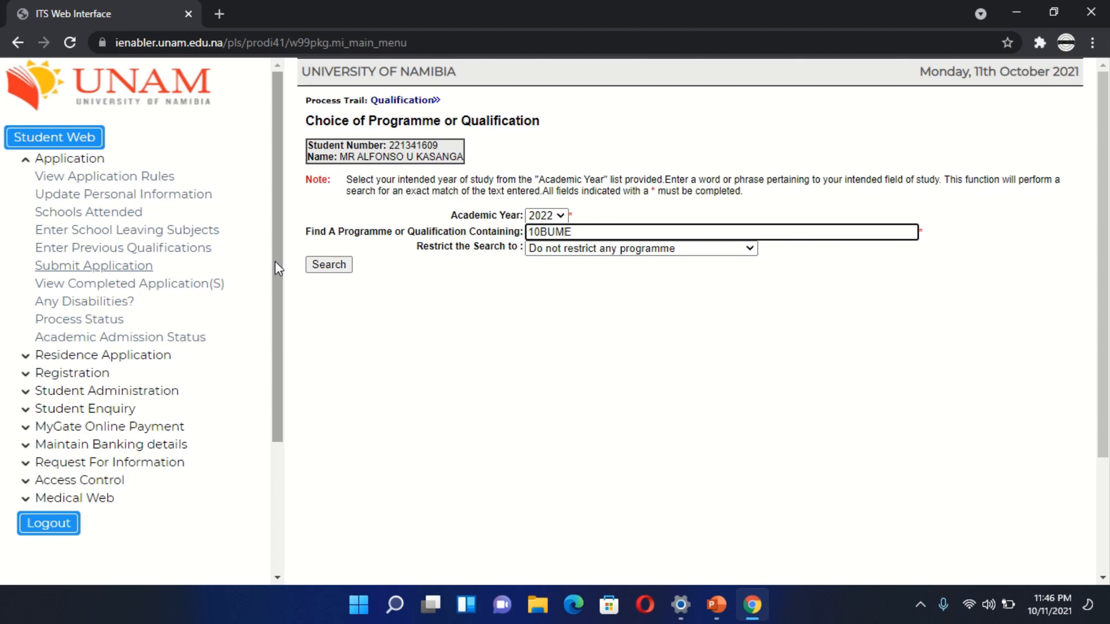
pyautogui.press('Return')
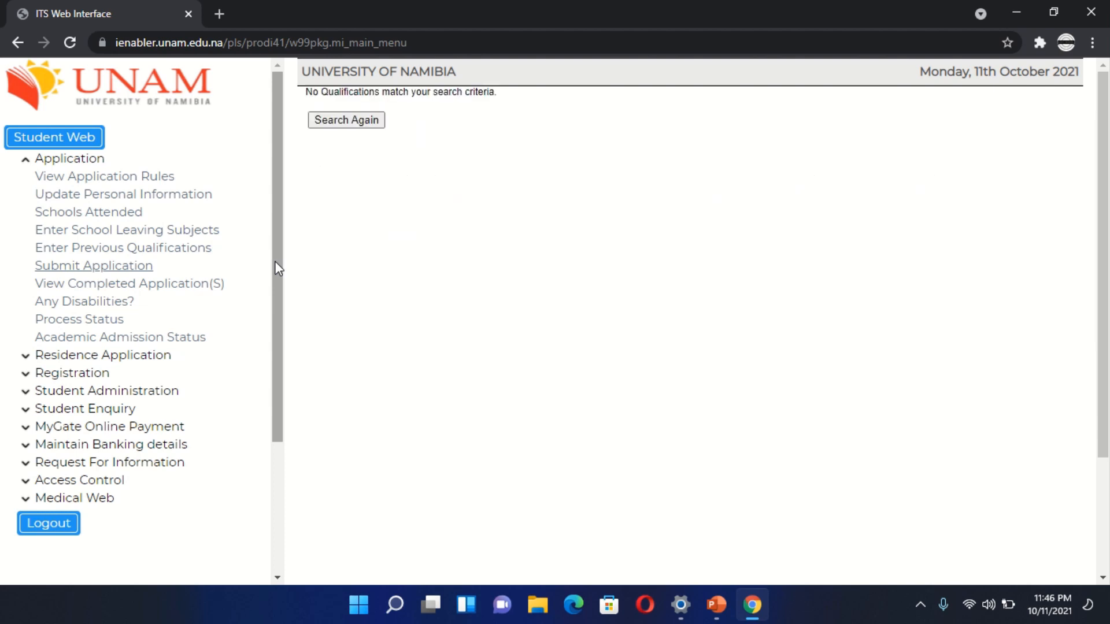
# - Replace the programme search term with %EDUCATINAL TECHNOLOGY and run the search
pyautogui.click(18, 42)
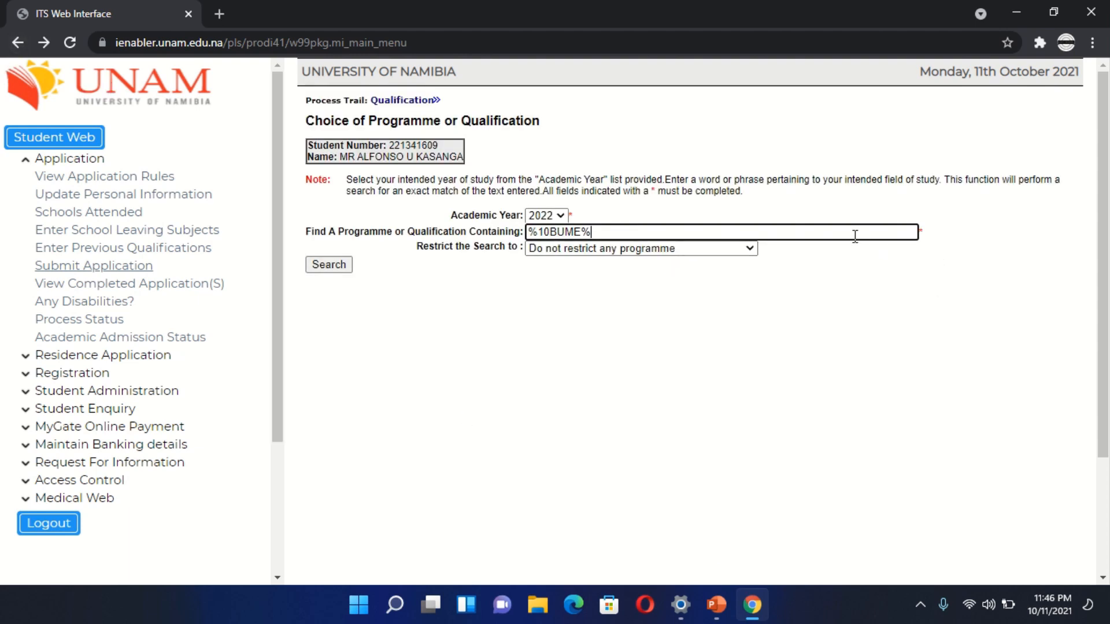
pyautogui.press('BackSpace')
pyautogui.press('BackSpace')
pyautogui.press('BackSpace')
pyautogui.press('BackSpace')
pyautogui.press('BackSpace')
pyautogui.press('BackSpace')
pyautogui.press('BackSpace')
pyautogui.write('EDUCAT')
pyautogui.write('E')
pyautogui.press('BackSpace')
pyautogui.write('INAL TECHNOLOGY')
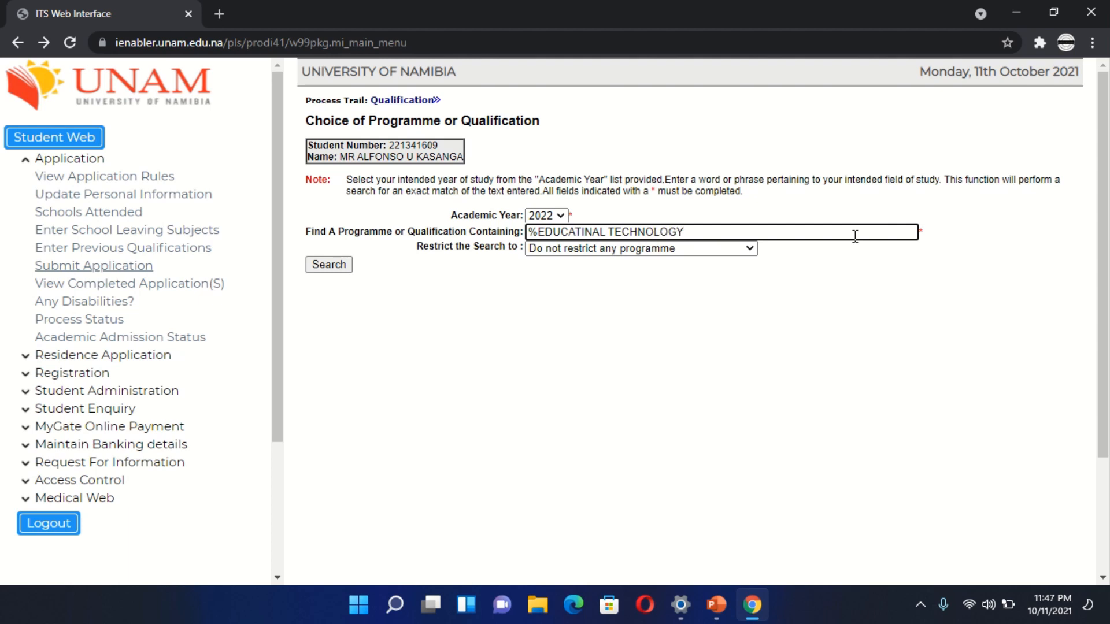
pyautogui.press('Return')
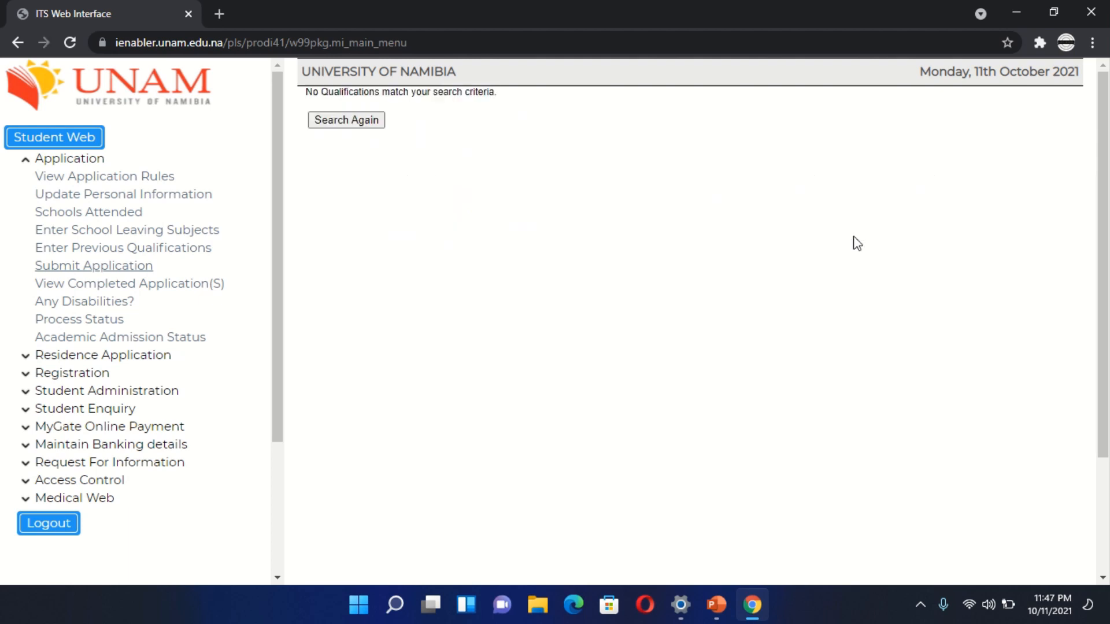
# - Start a fresh programme search and look for qualifications containing nursing
pyautogui.click(358, 123)
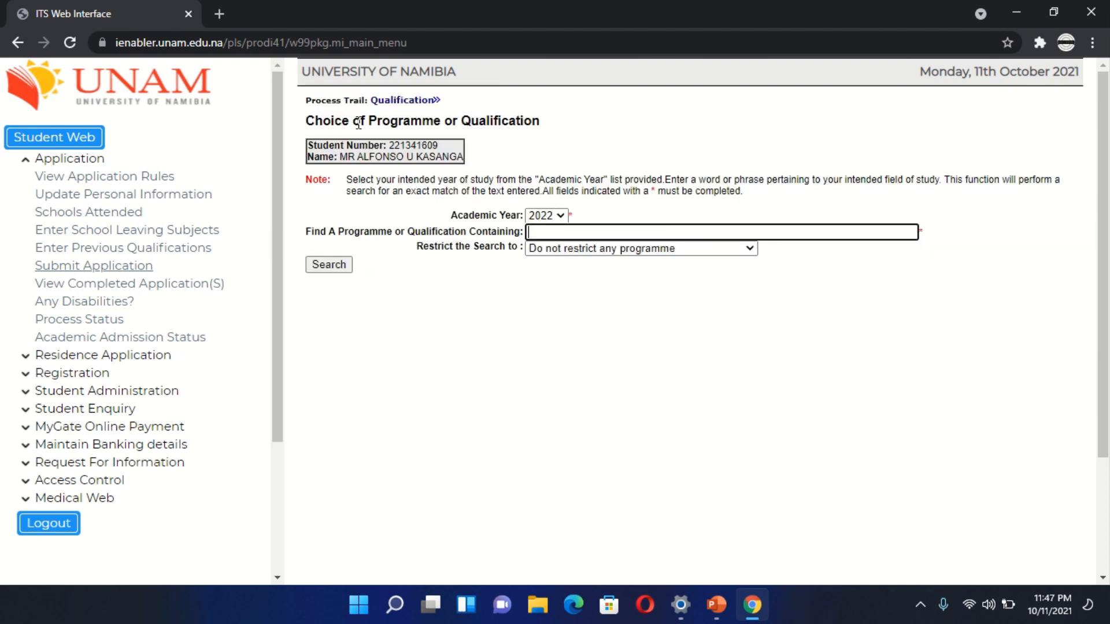
pyautogui.click(591, 231)
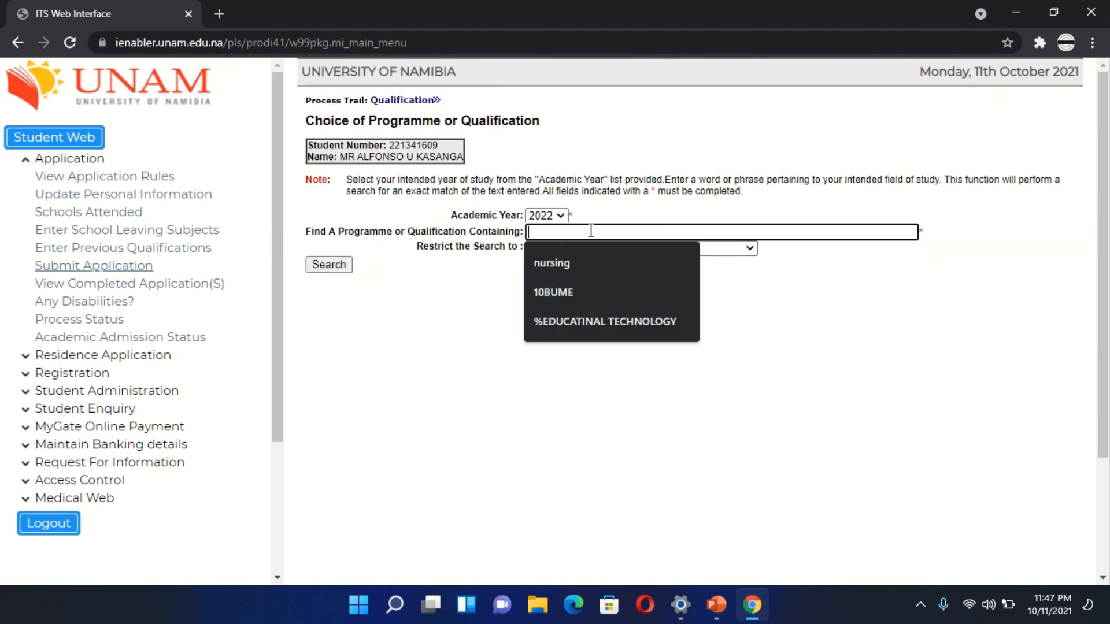
pyautogui.click(577, 263)
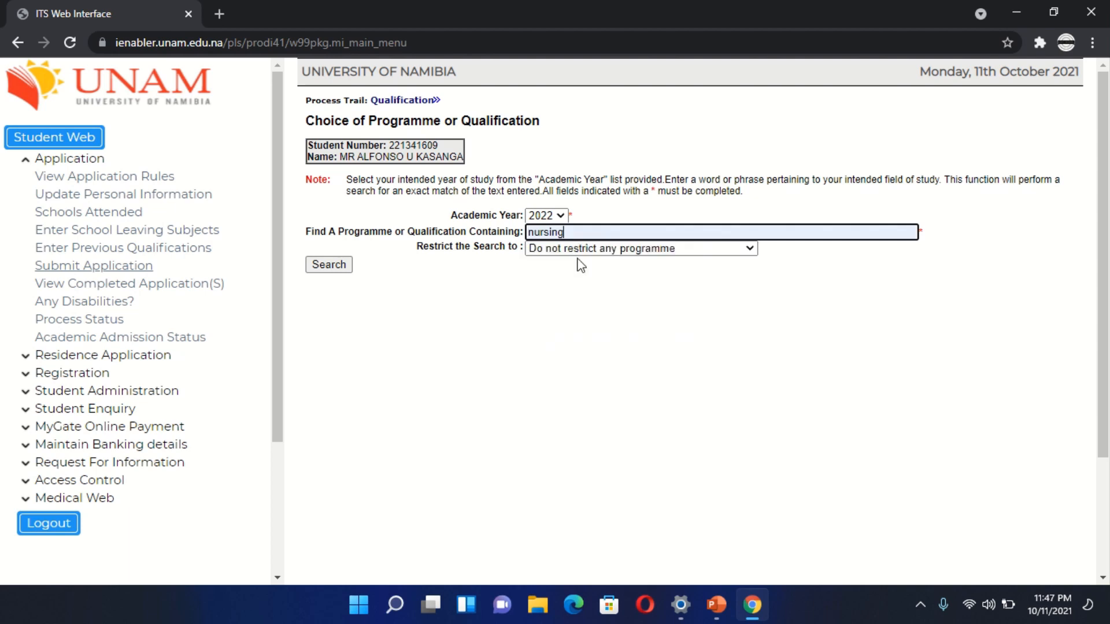
pyautogui.click(321, 264)
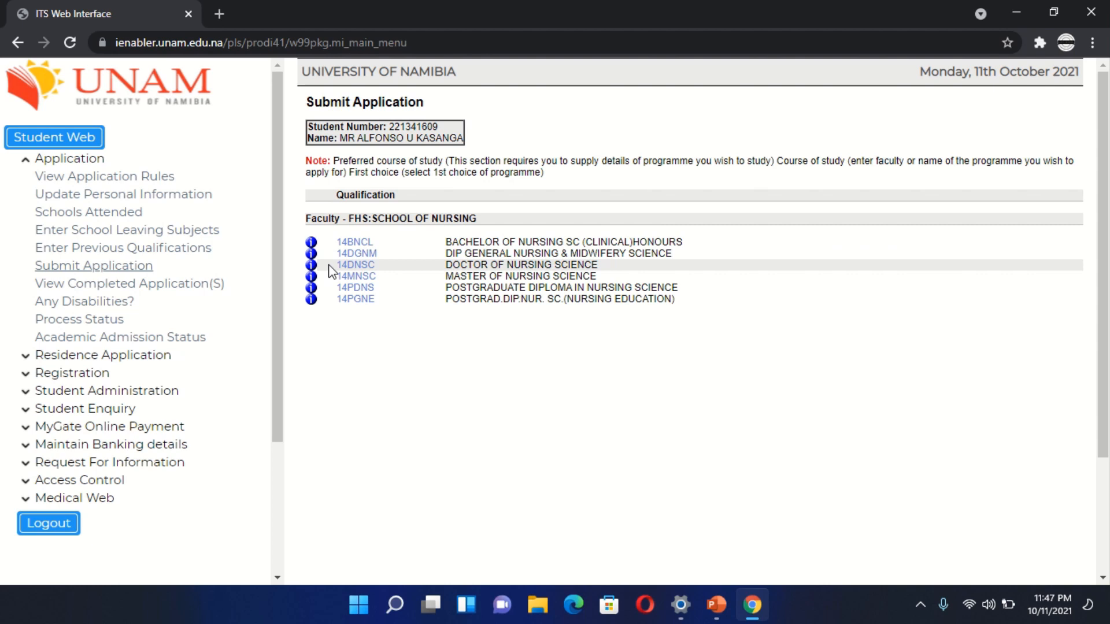
# - Return to the programme search and search for qualifications containing EDUCATION
pyautogui.click(17, 43)
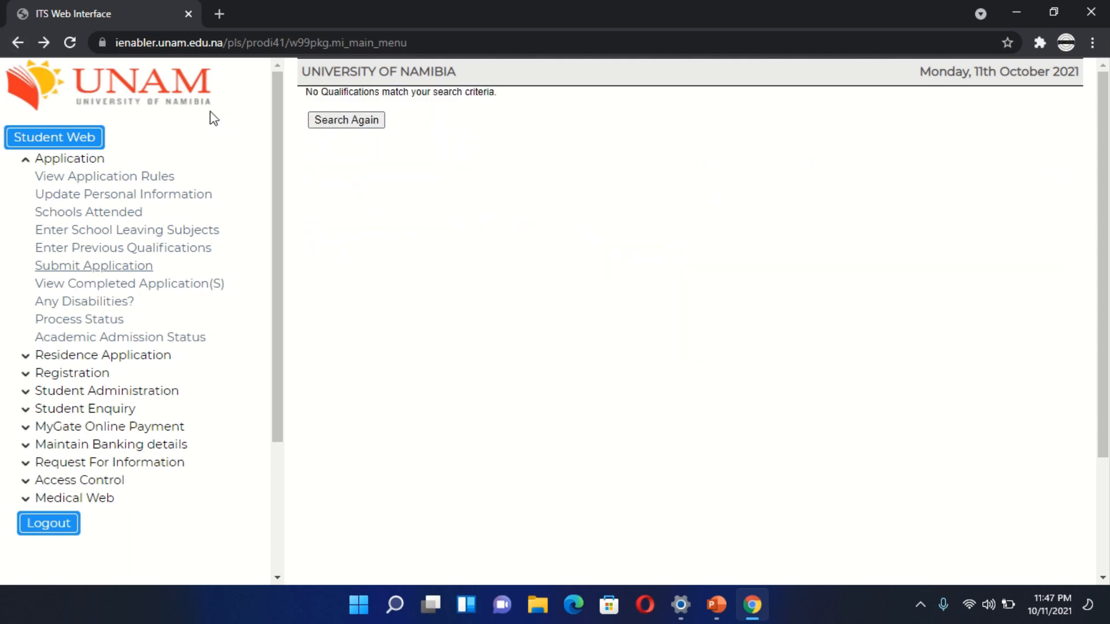
pyautogui.click(45, 43)
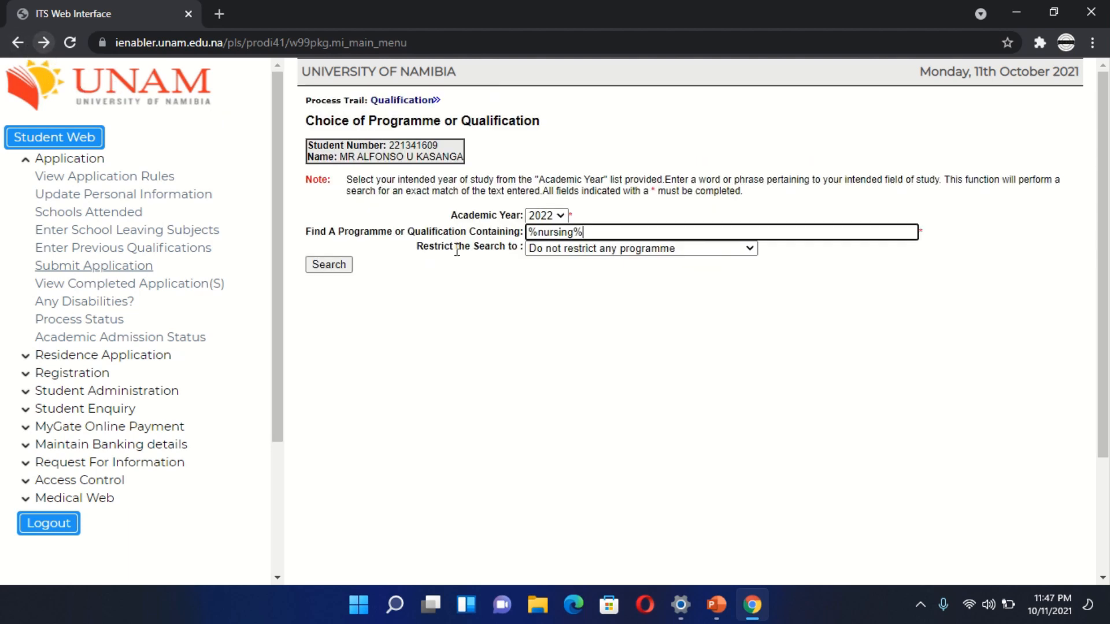
pyautogui.press('BackSpace')
pyautogui.press('BackSpace')
pyautogui.press('BackSpace')
pyautogui.press('BackSpace')
pyautogui.press('BackSpace')
pyautogui.press('BackSpace')
pyautogui.press('BackSpace')
pyautogui.press('BackSpace')
pyautogui.press('BackSpace')
pyautogui.write('ED')
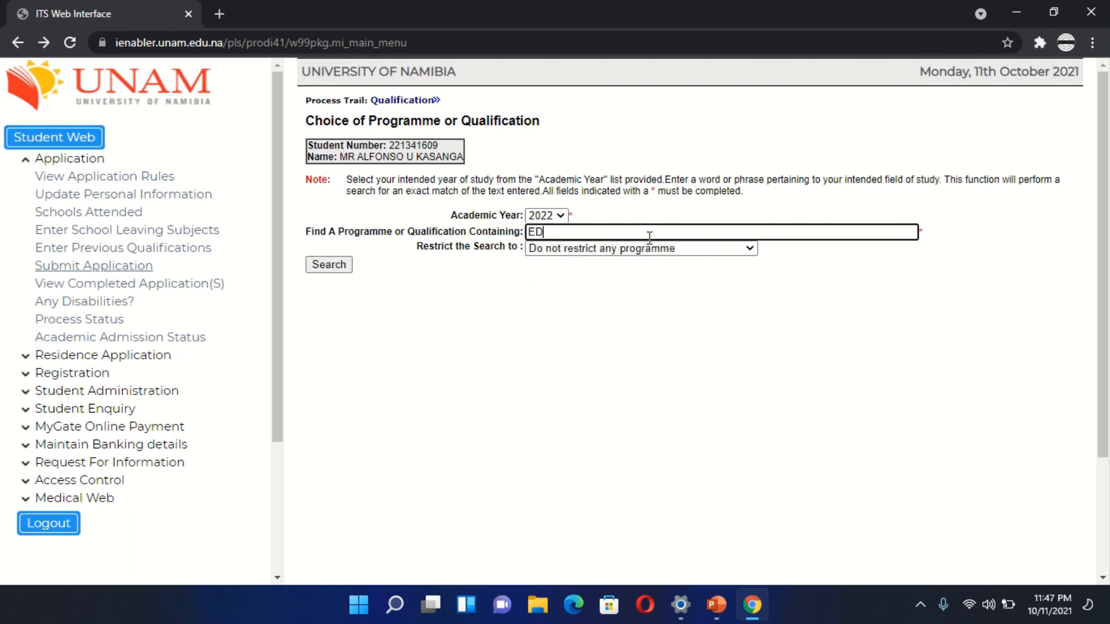
pyautogui.write('UCATU')
pyautogui.press('BackSpace')
pyautogui.write('ION')
pyautogui.press('Return')
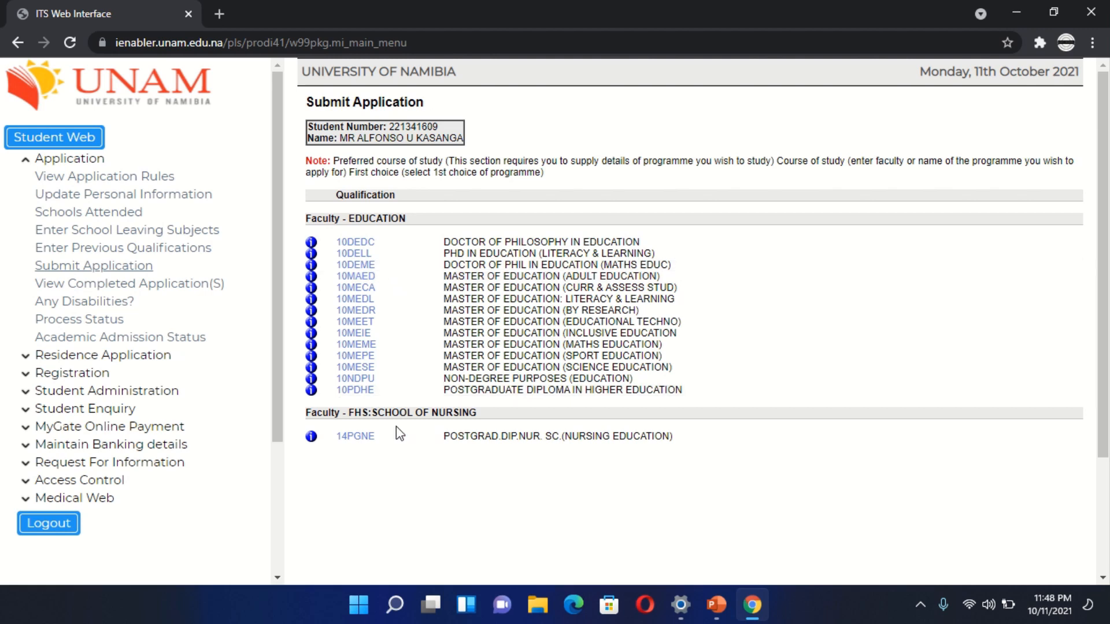
# - Choose the 10DEME Doctor of Phil in Education (Maths Educ) qualification with full-time study at Windhoek Campus
pyautogui.click(357, 267)
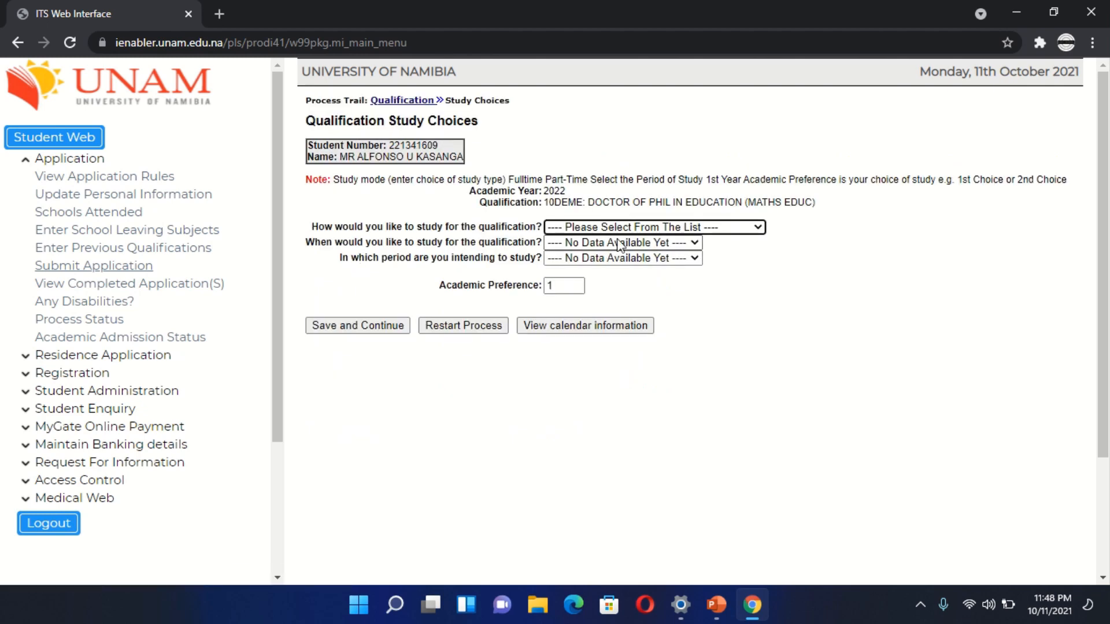
pyautogui.click(658, 227)
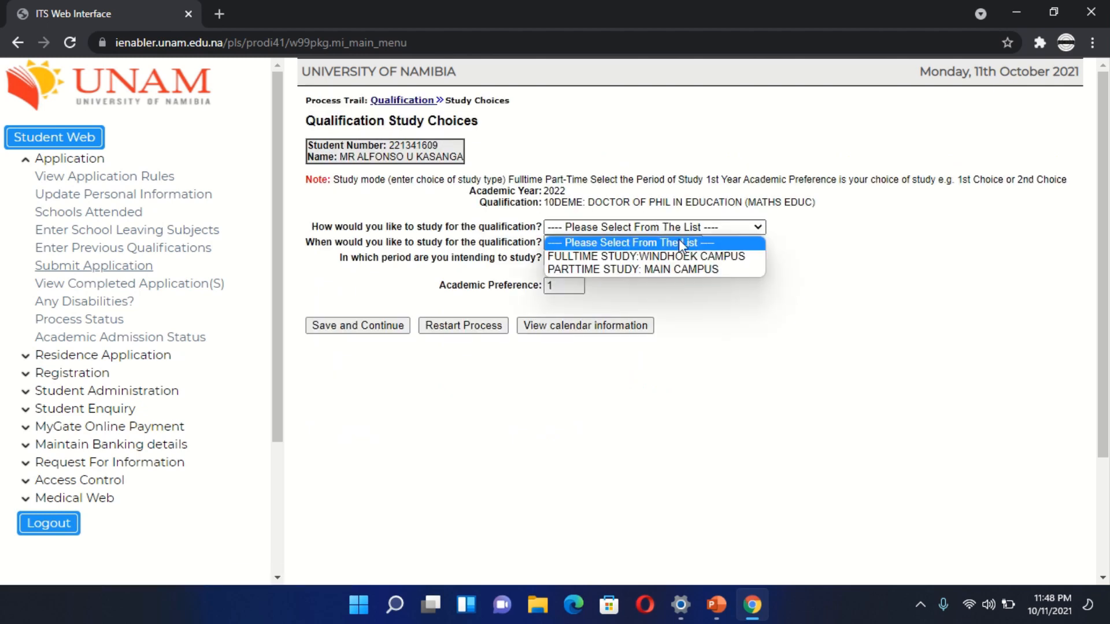
pyautogui.click(701, 282)
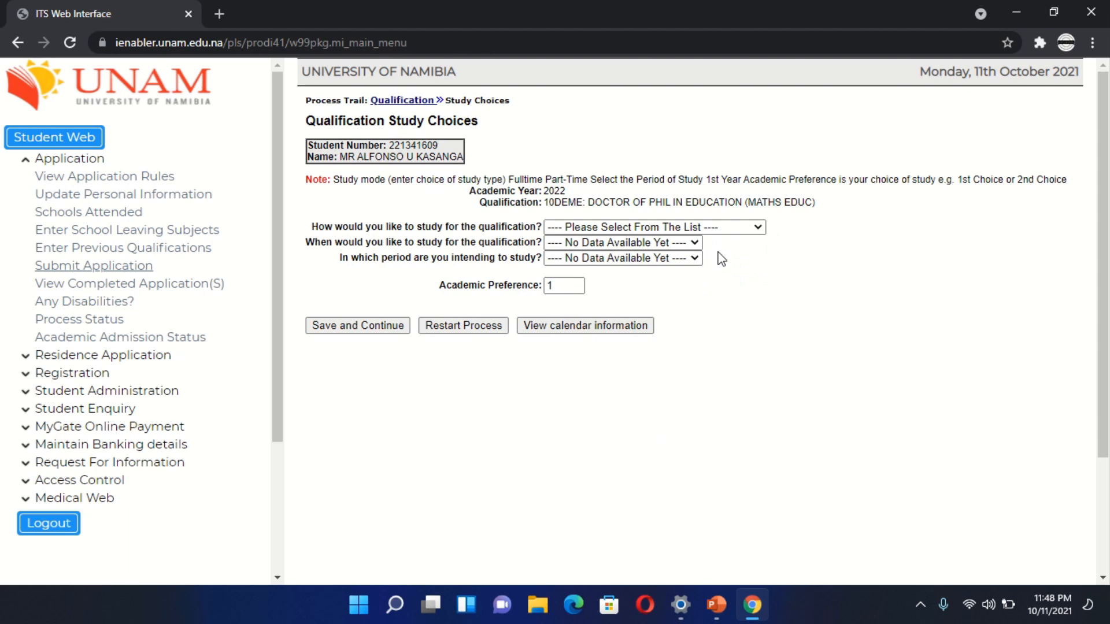
pyautogui.click(688, 244)
pyautogui.click(688, 258)
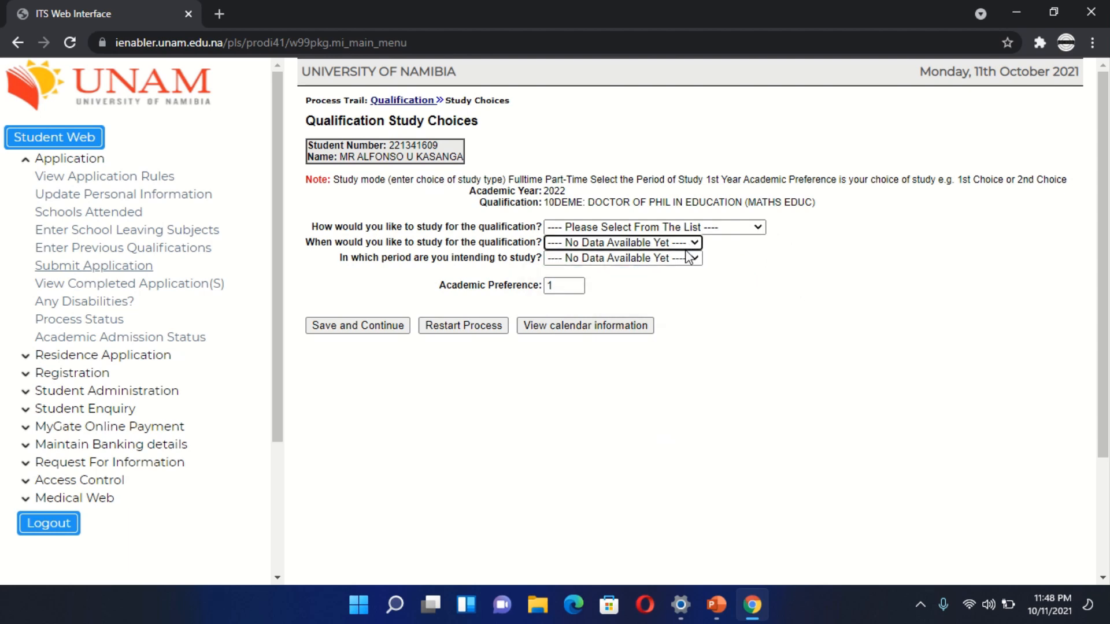
pyautogui.click(682, 227)
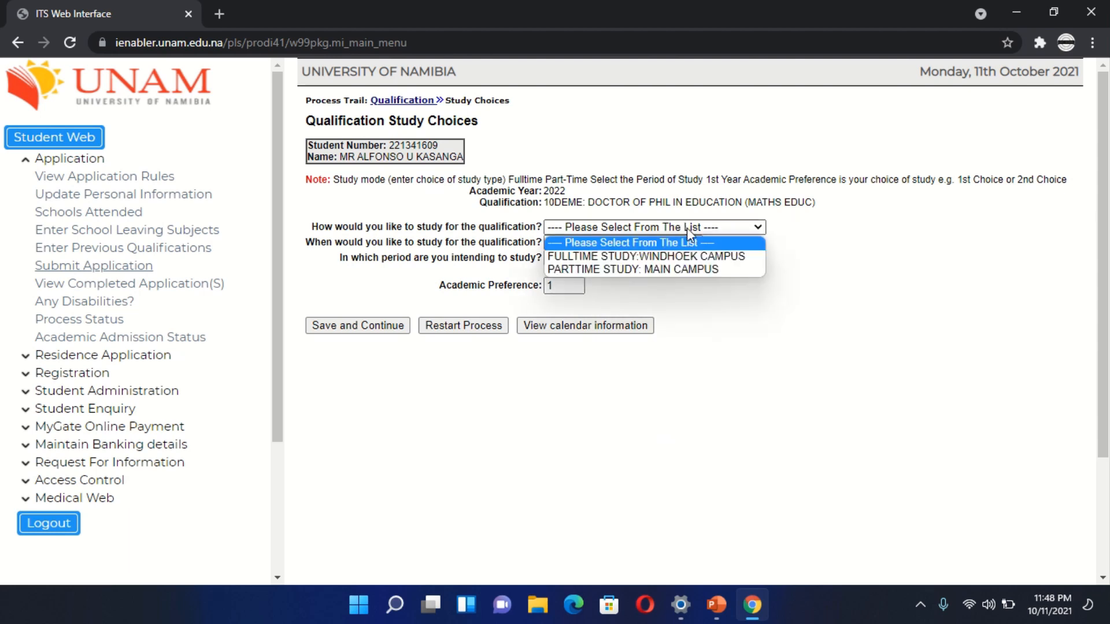
pyautogui.click(712, 258)
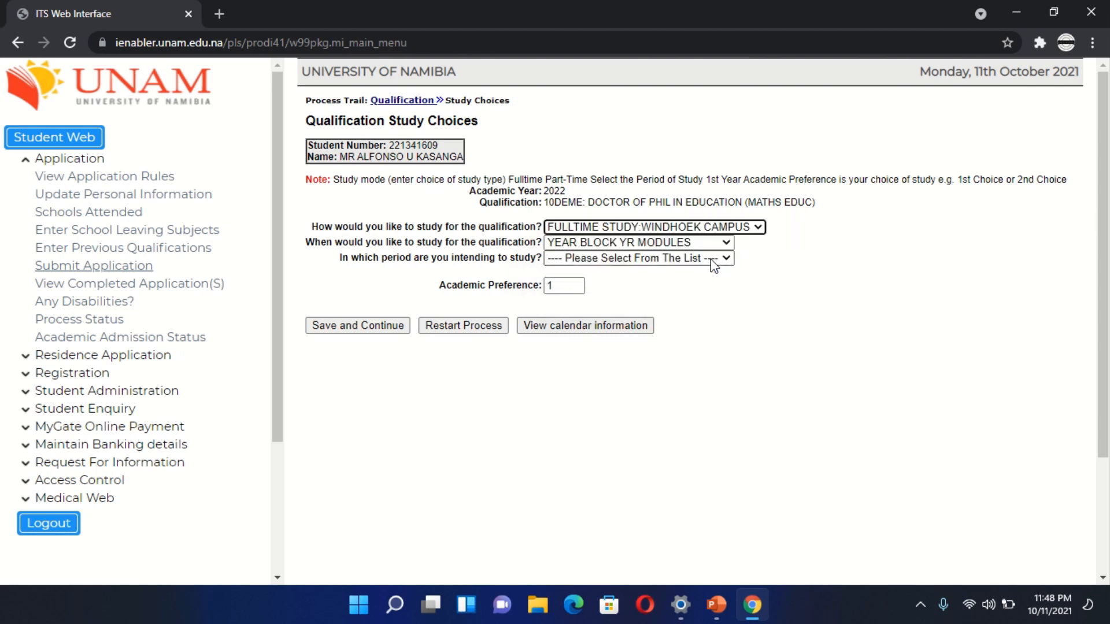
# - Set the intended period of study to 1ST: FIRST YEAR and save the study choices
pyautogui.click(730, 258)
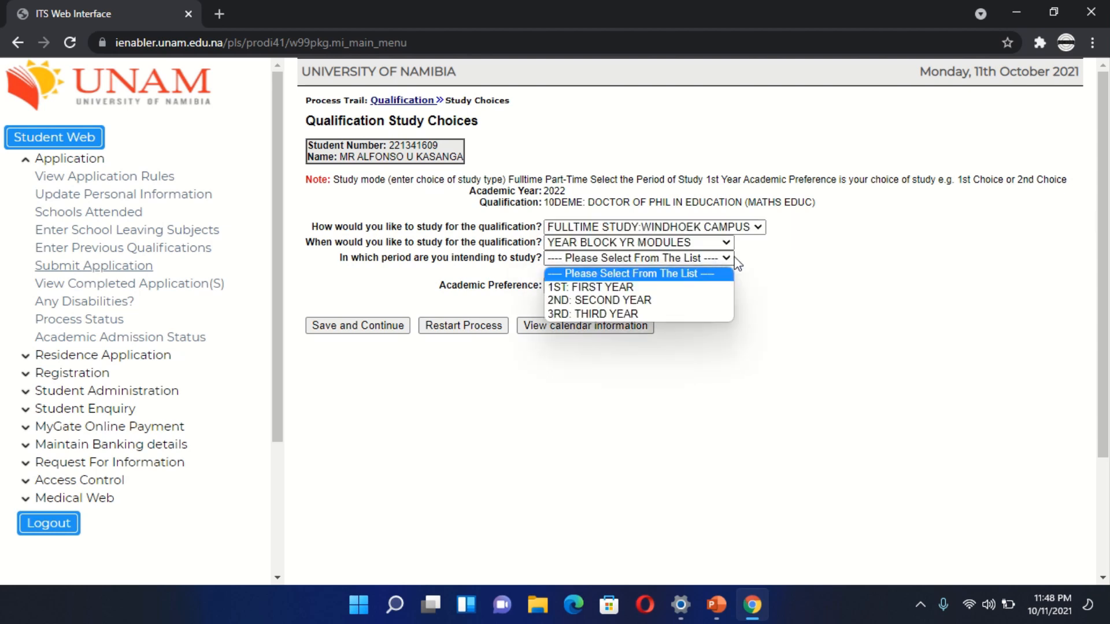
pyautogui.click(702, 287)
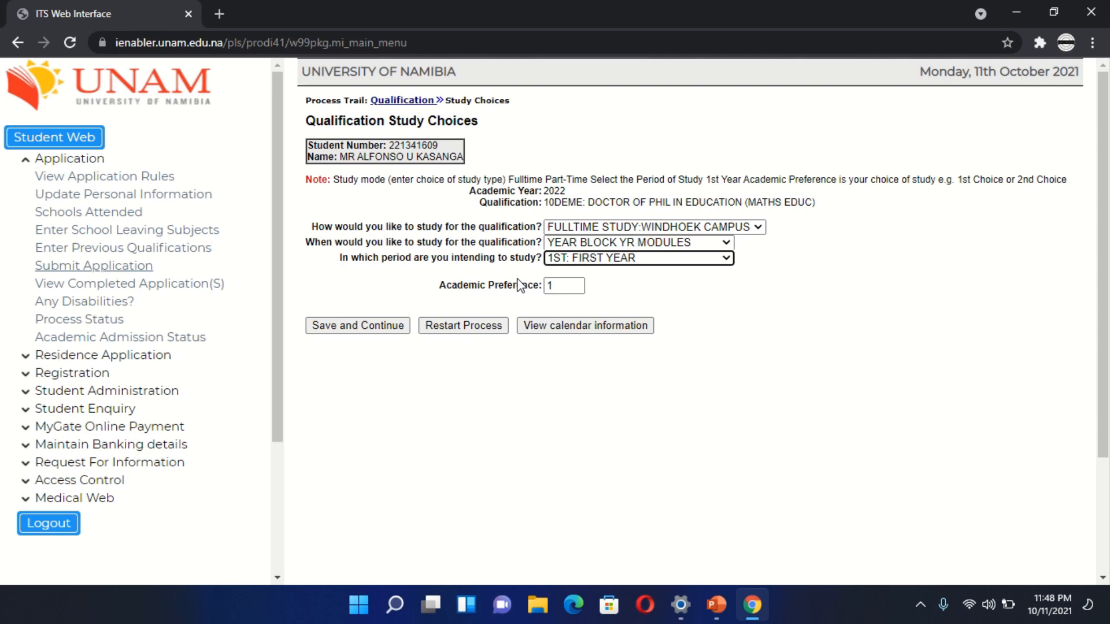
pyautogui.click(377, 327)
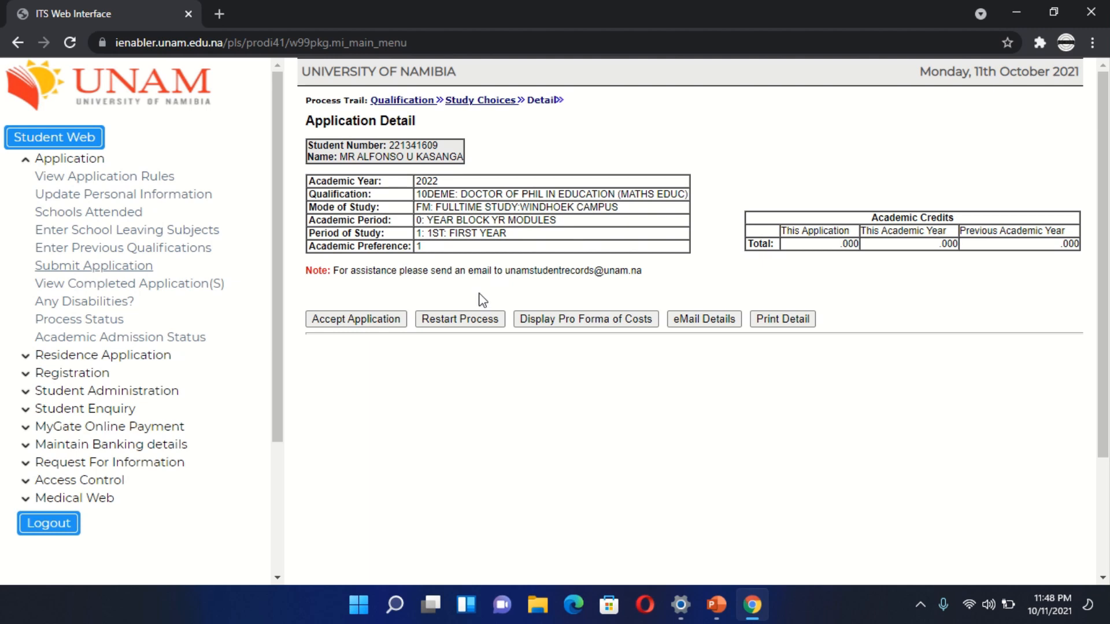
# - Accept the application for the selected qualification and dismiss the acknowledgement
pyautogui.click(391, 326)
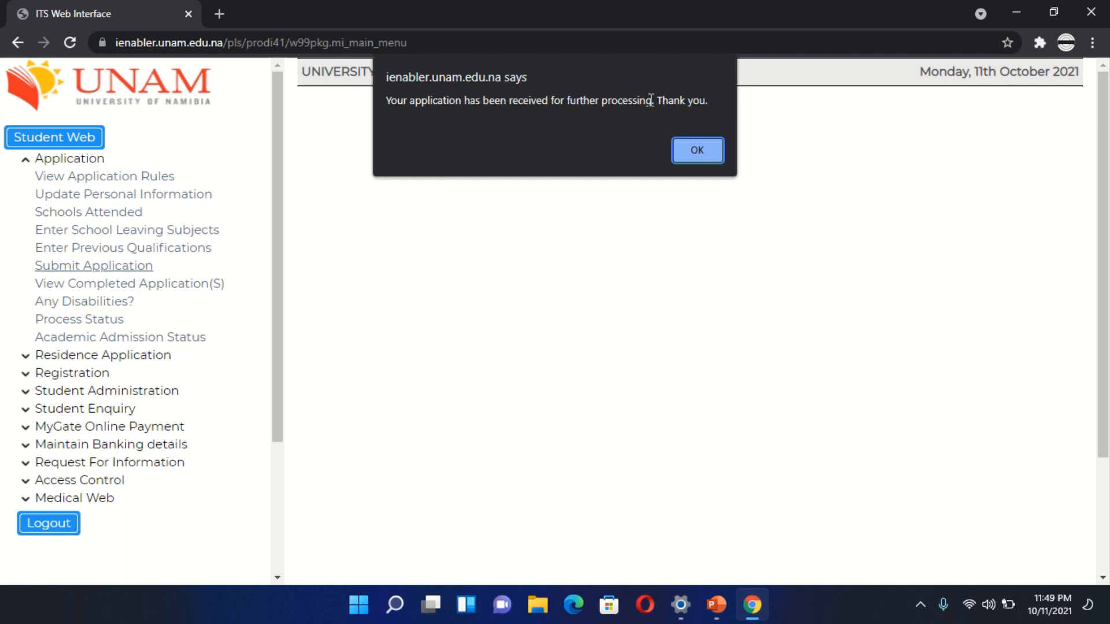
pyautogui.click(701, 150)
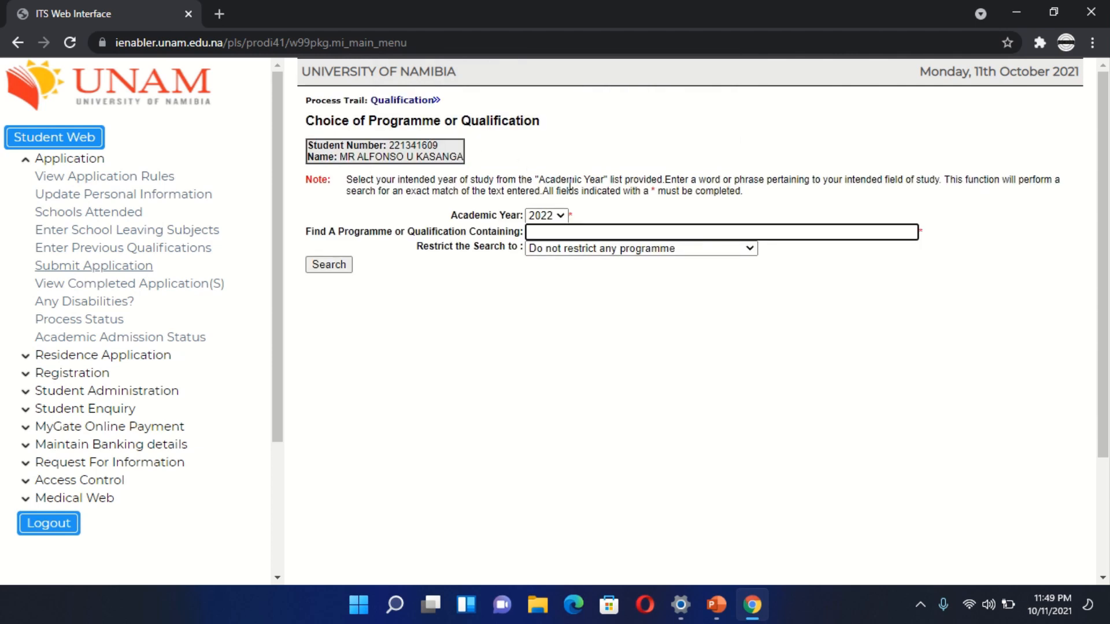
# - Search for 2022 qualifications containing EDUCATION, restricted to undergraduate programmes only
pyautogui.click(754, 251)
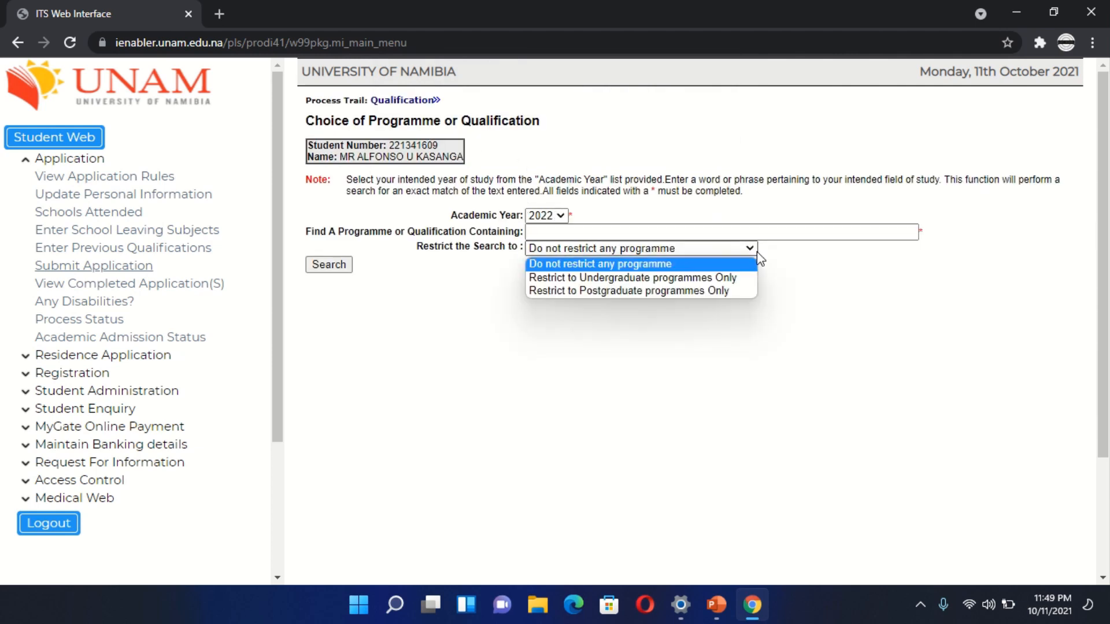
pyautogui.click(704, 276)
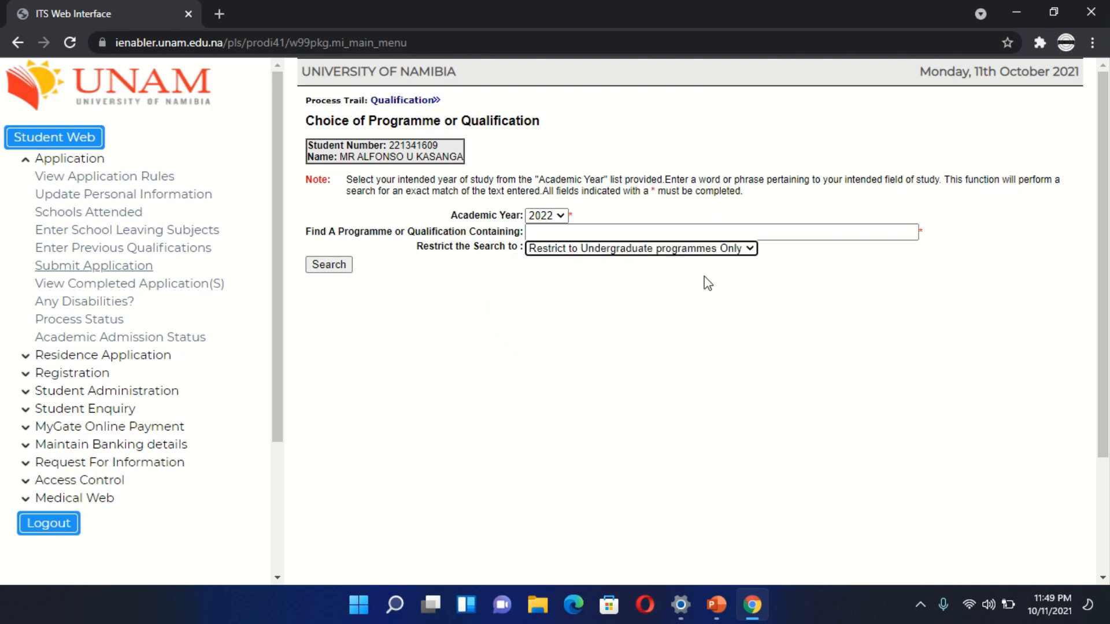
pyautogui.click(693, 234)
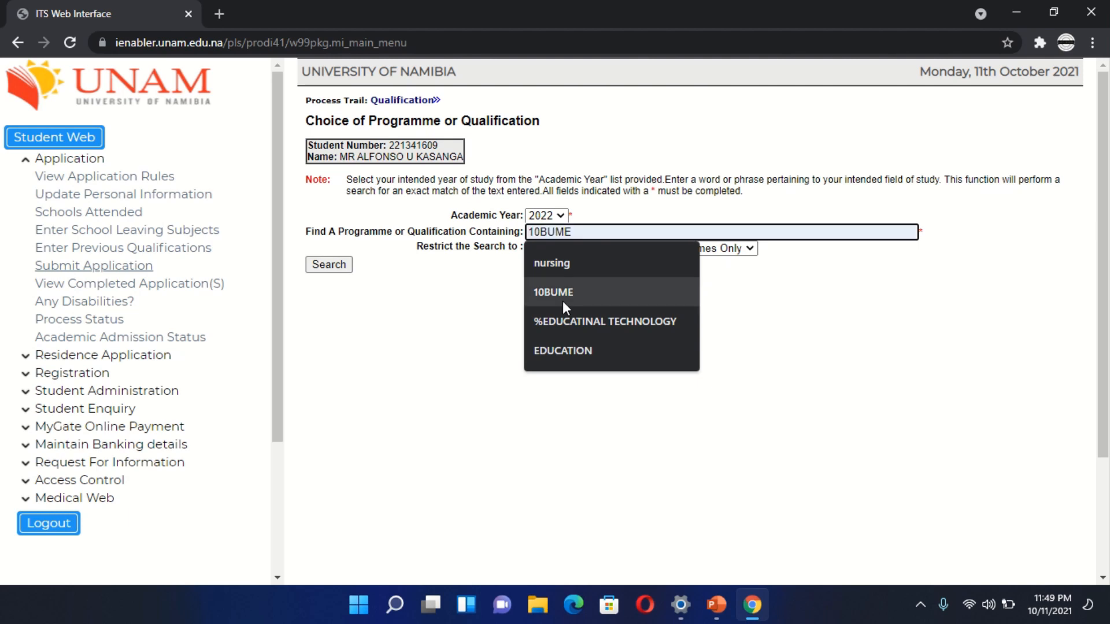
pyautogui.click(597, 337)
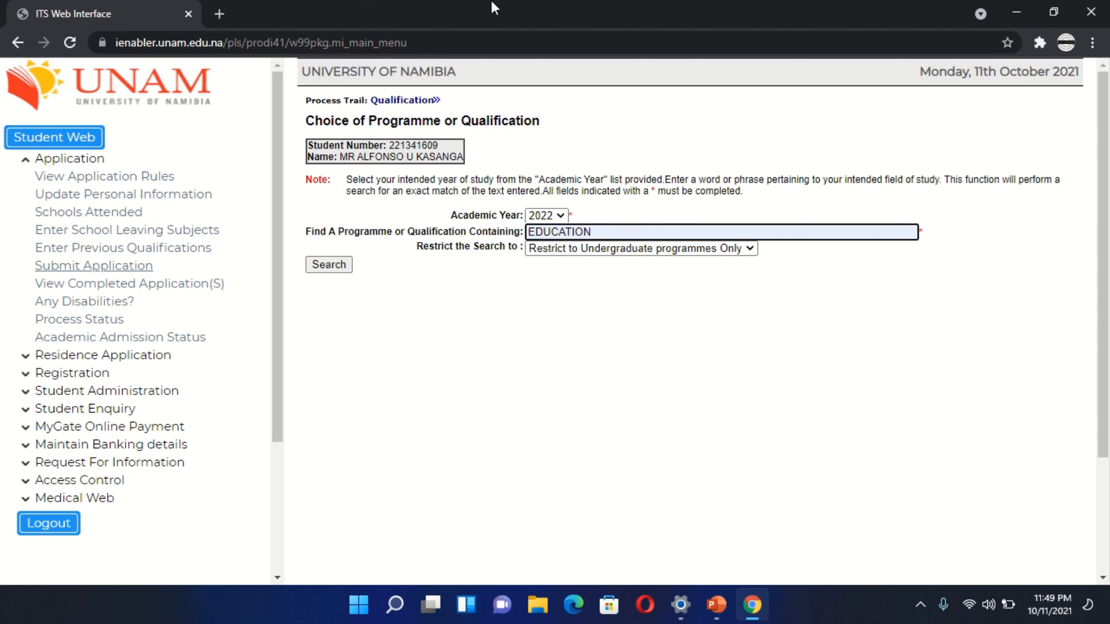
pyautogui.moveTo(516, 2)
pyautogui.click(444, 37)
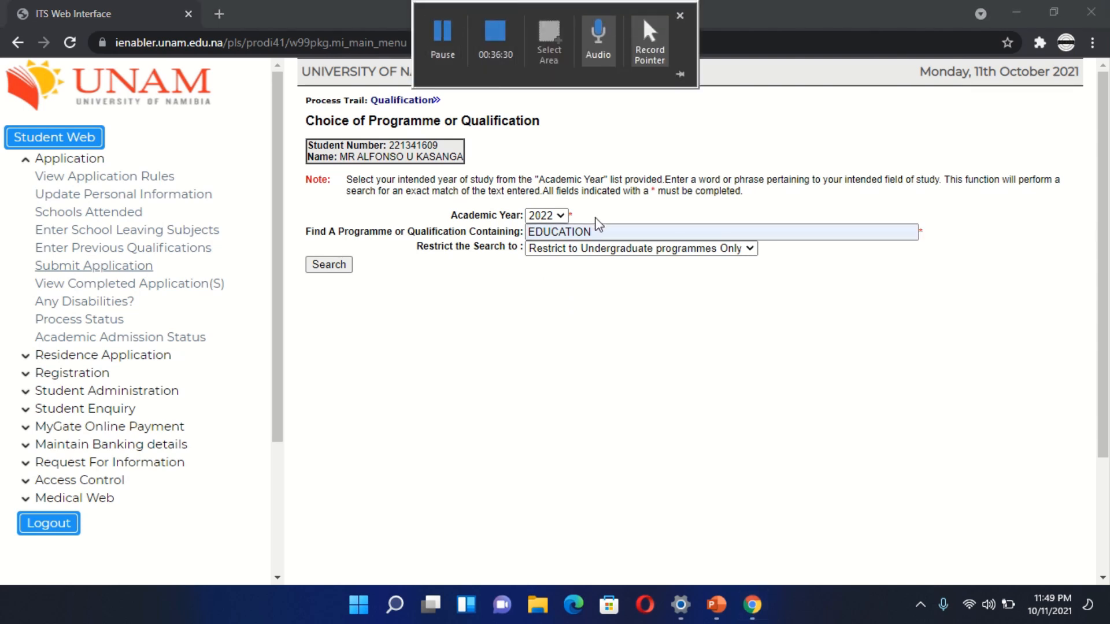
pyautogui.click(333, 268)
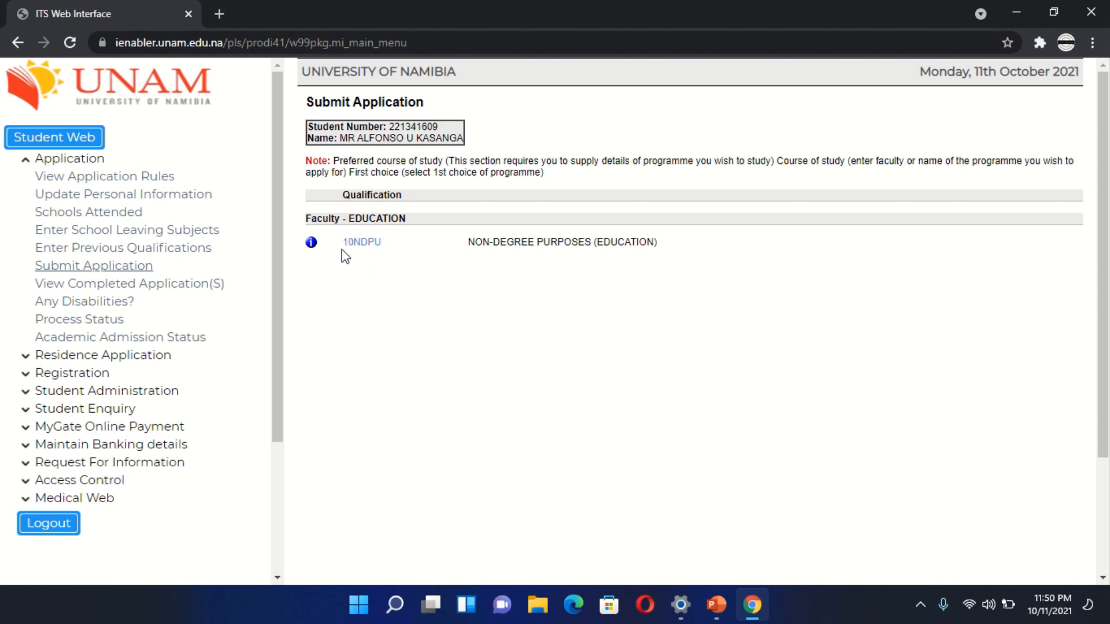
# - Choose 10NDPU Non-Degree Purposes (Education) with full-time first-year study at Windhoek Campus, then accept the application and dismiss the acknowledgement
pyautogui.click(354, 247)
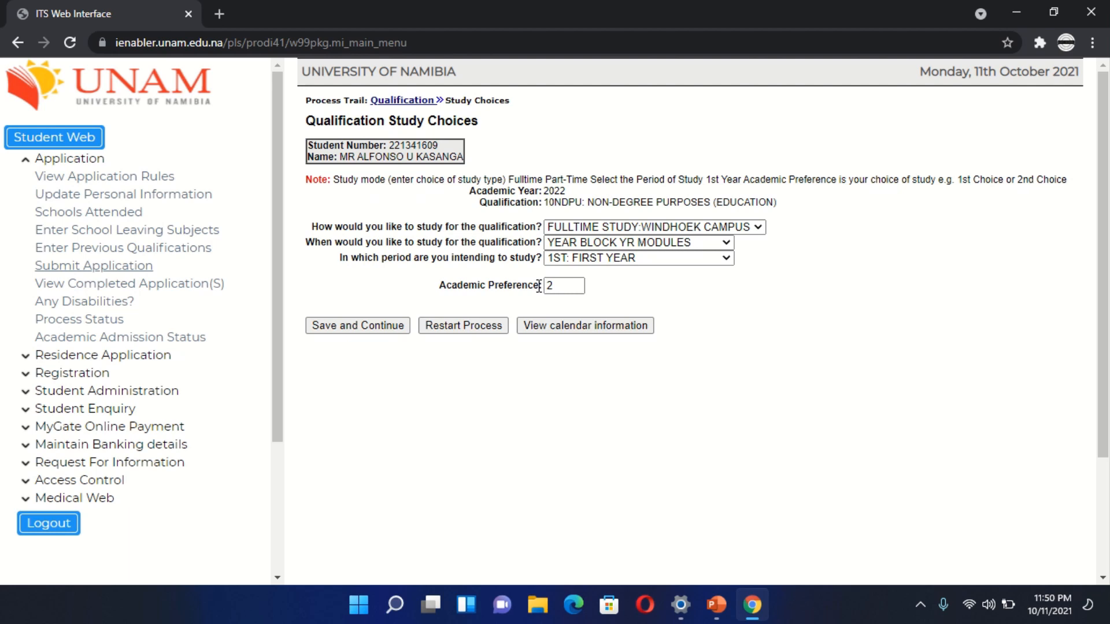
pyautogui.click(366, 326)
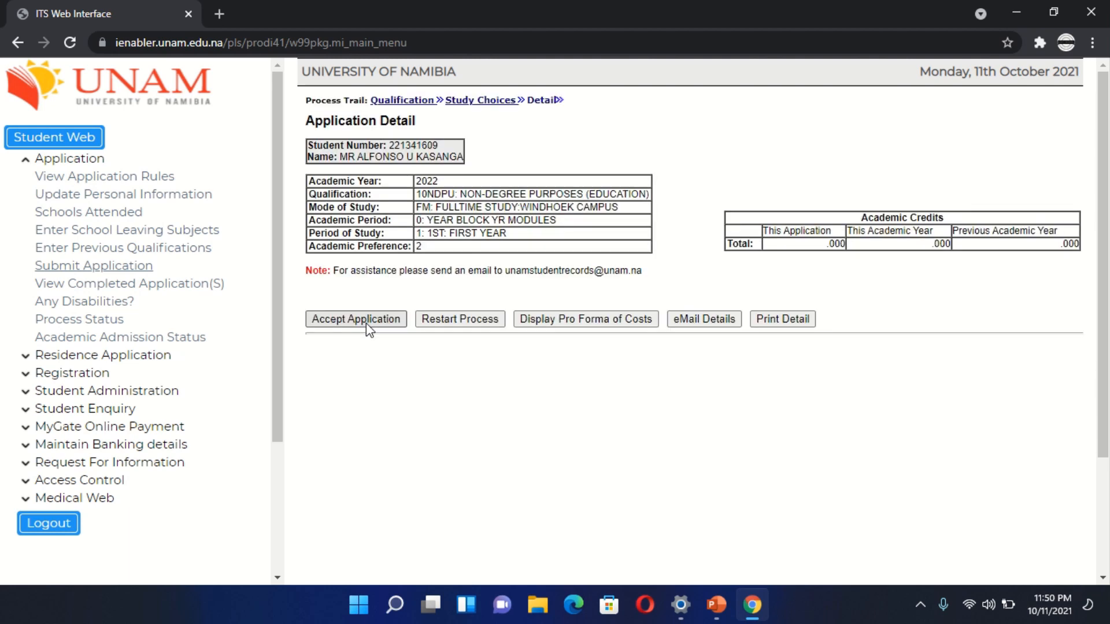
pyautogui.click(366, 321)
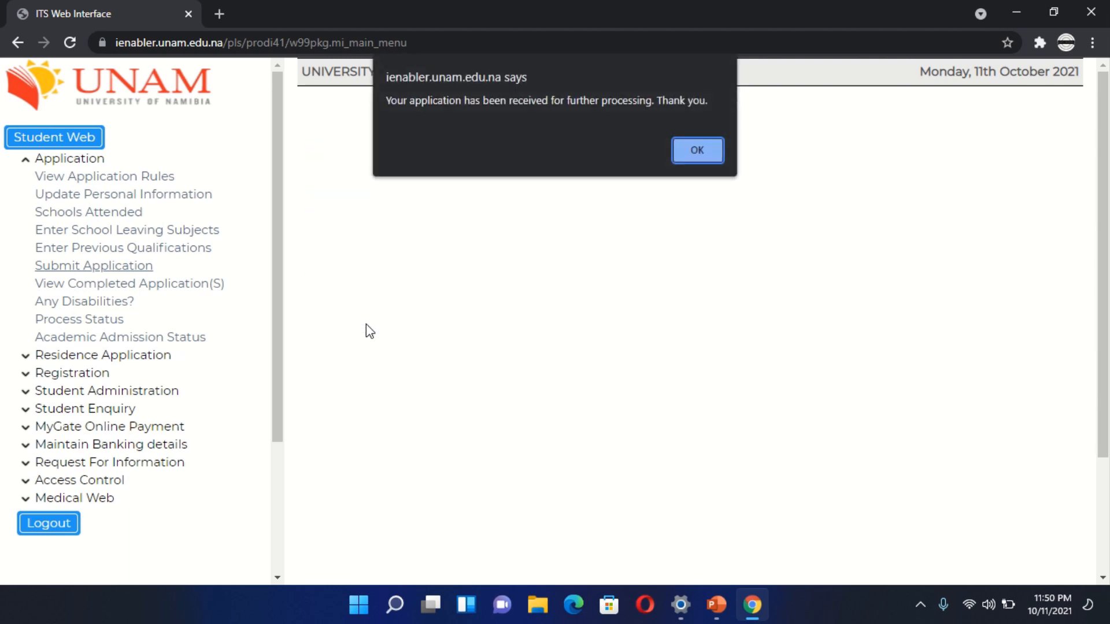
pyautogui.click(702, 150)
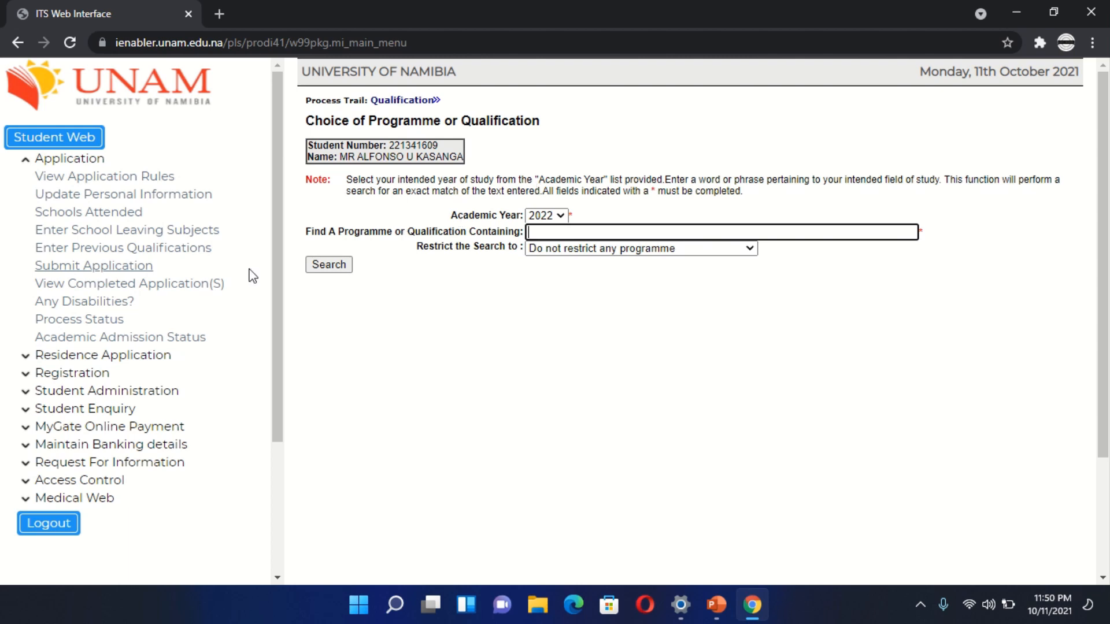
# - Open the list of completed applications to review the submitted qualification choices
pyautogui.click(156, 286)
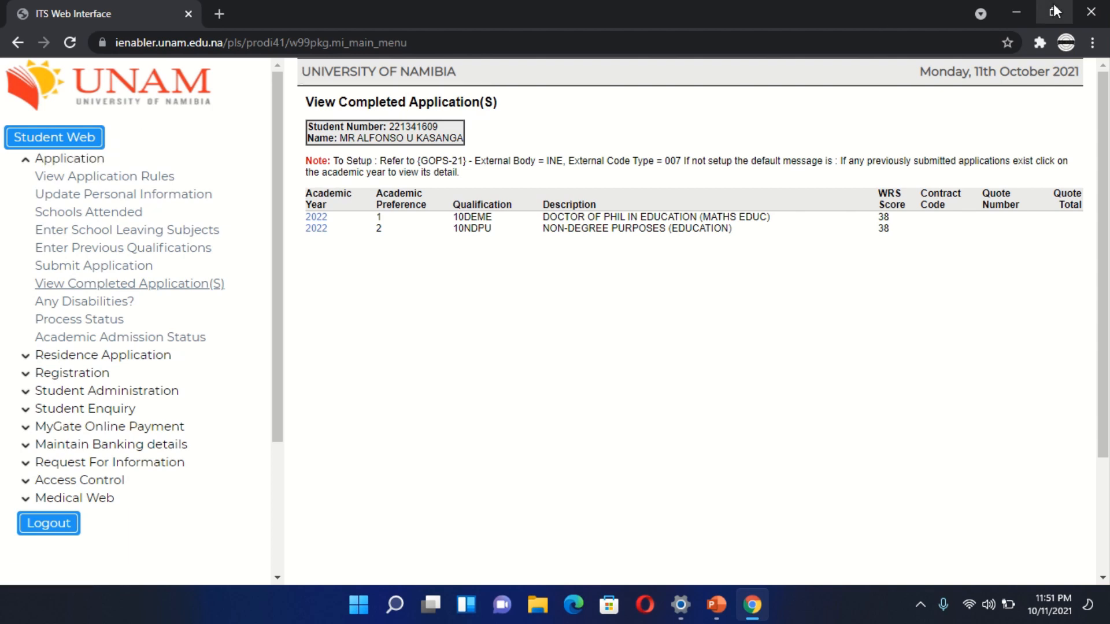
# - Minimize the browser and Settings windows to return to the desktop and bring up its context options
pyautogui.click(1016, 12)
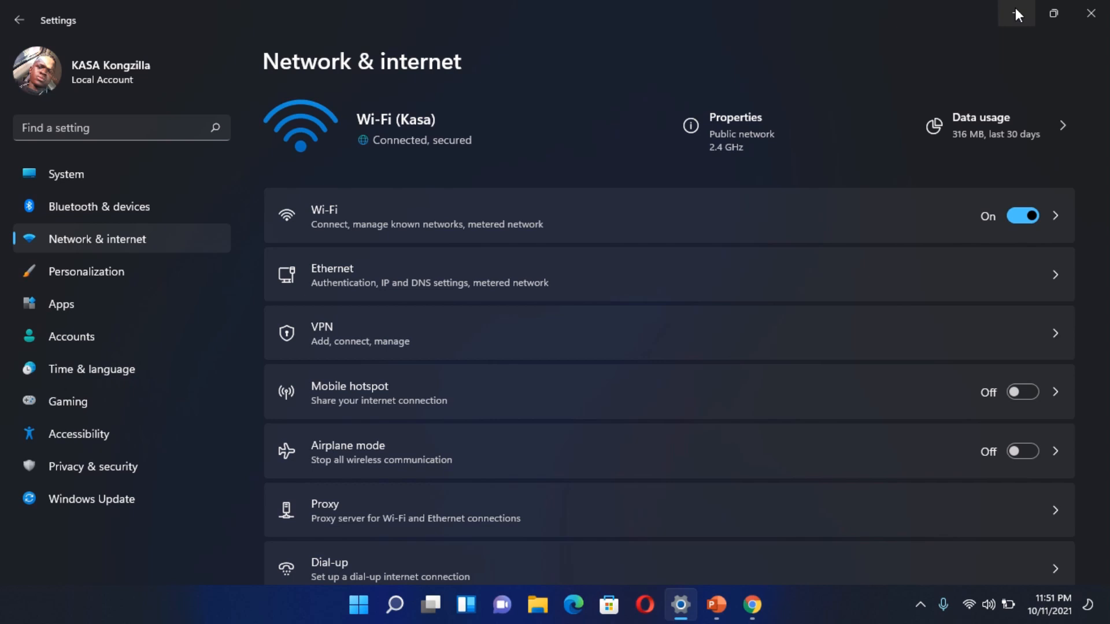
pyautogui.click(1015, 8)
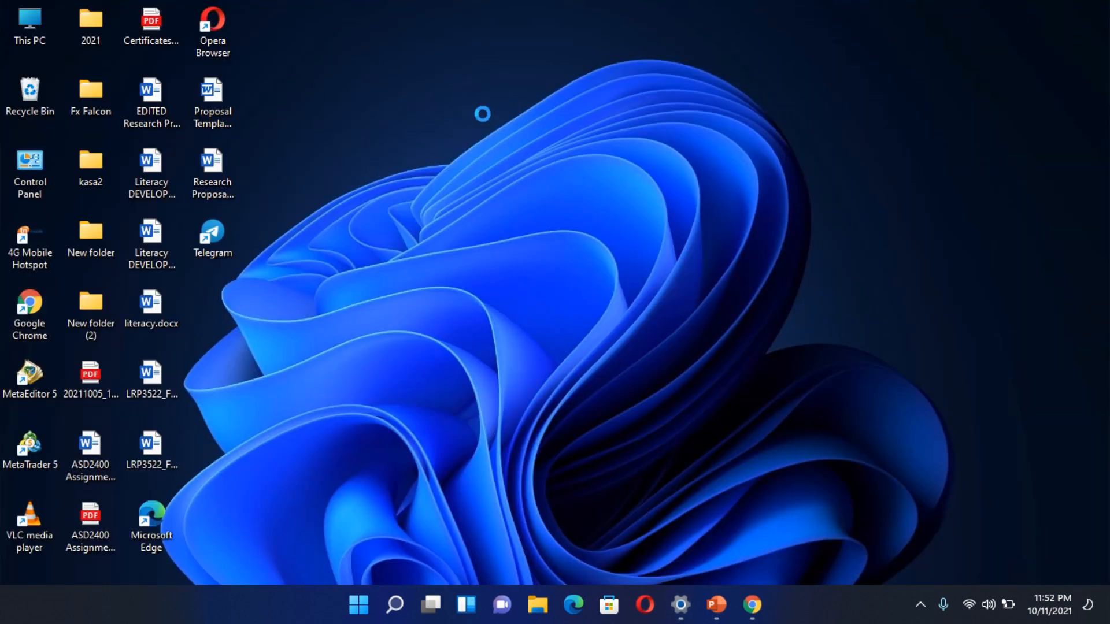
pyautogui.rightClick(543, 242)
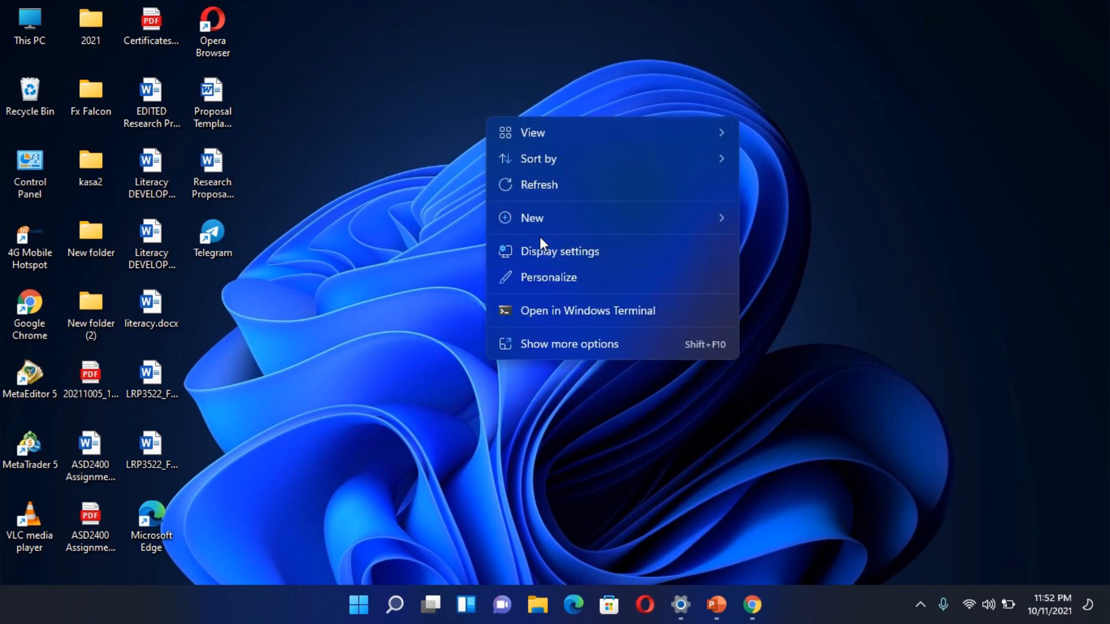